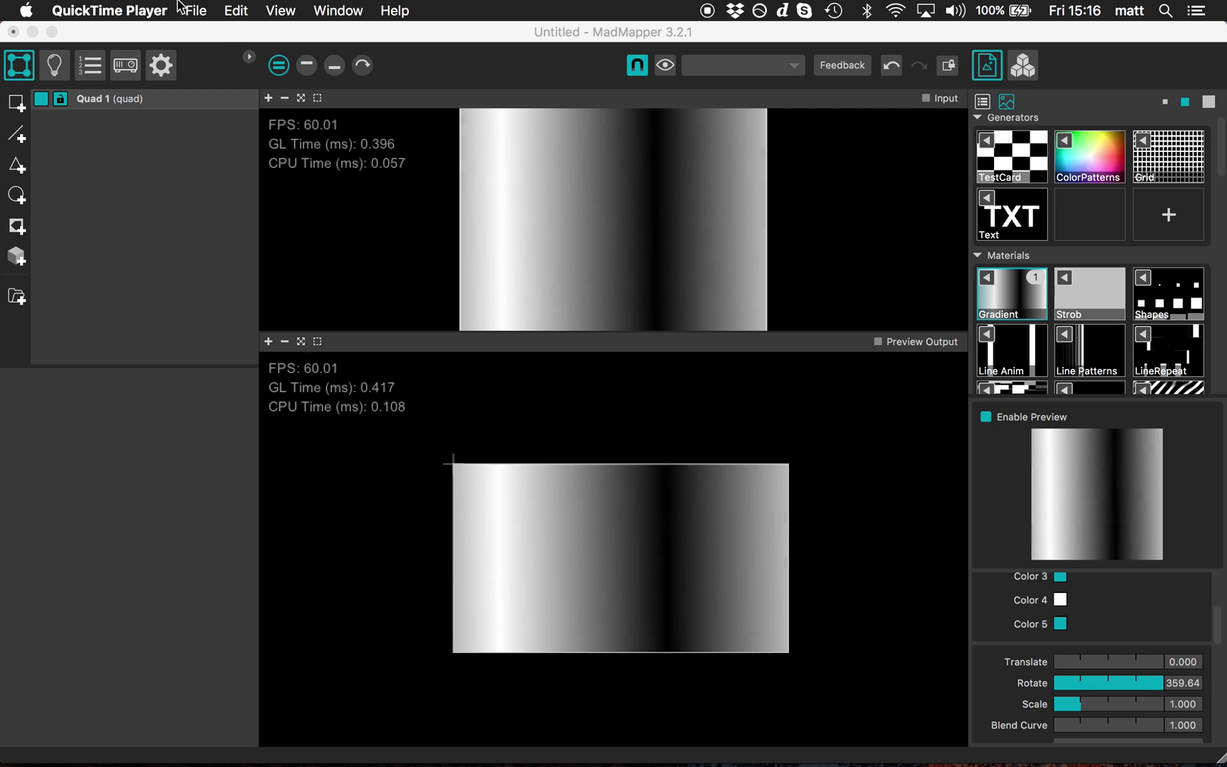
Step: Bring MadMapper forward and check its version information
left_click(195, 33)
left_click(91, 10)
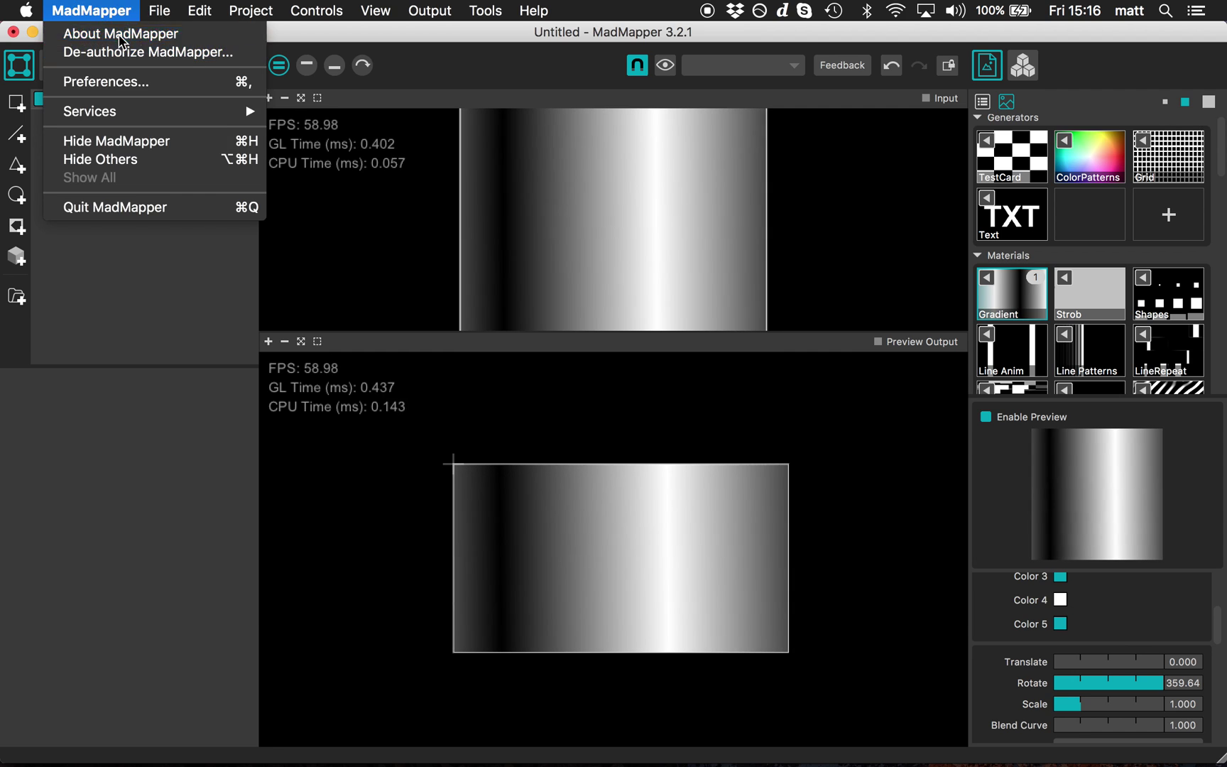
left_click(121, 34)
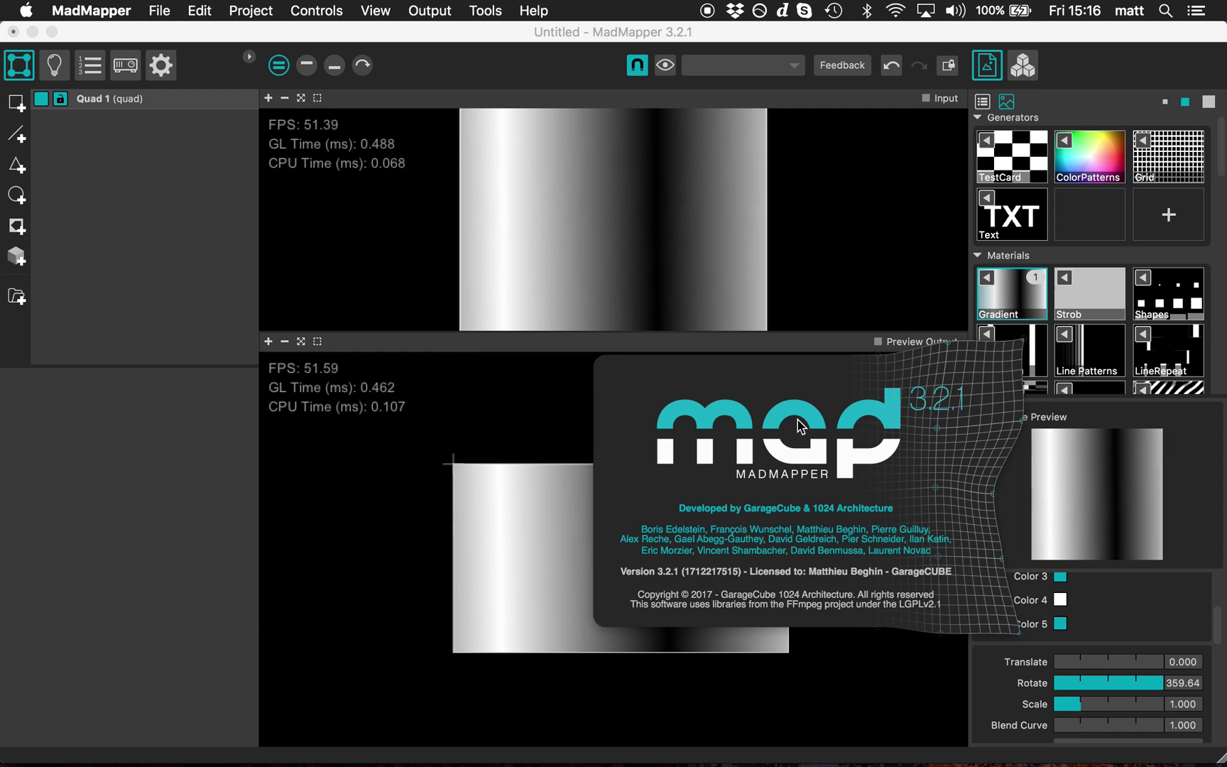
left_click(781, 430)
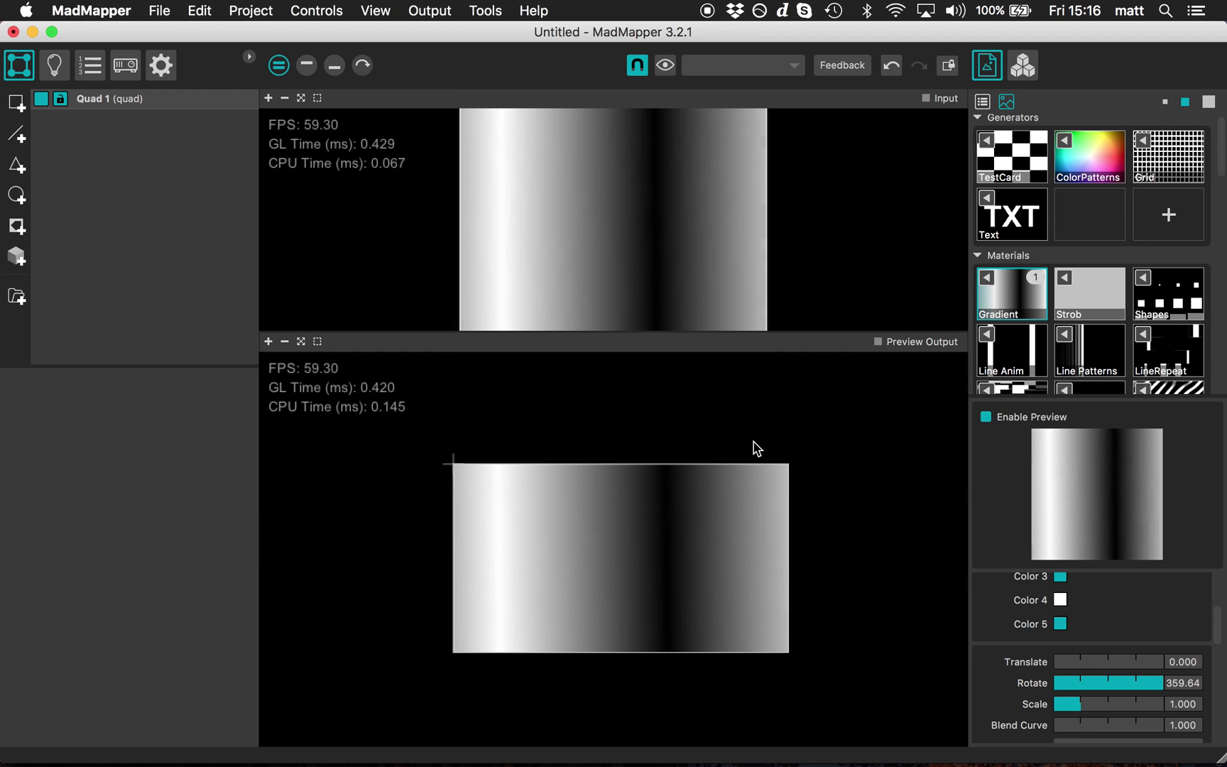
Step: Select Quad 1 and review its properties
left_click(238, 99)
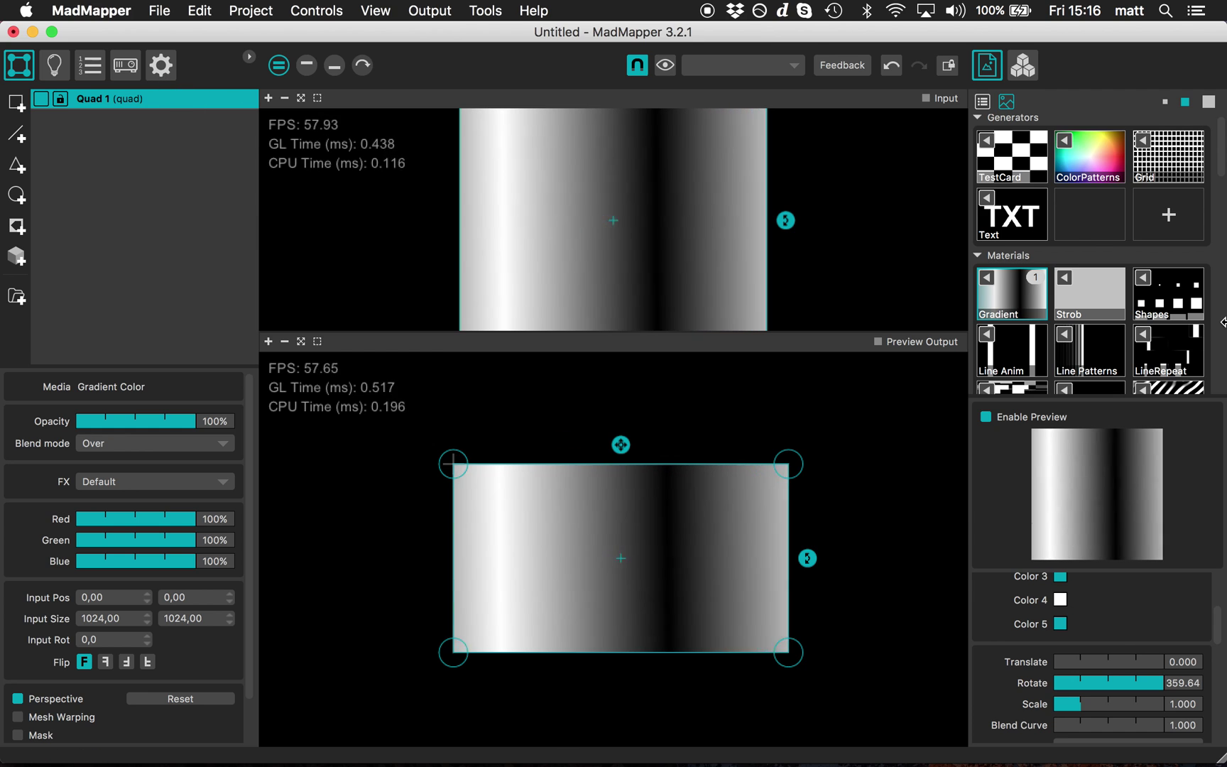
scroll(1073, 648, "down", 5)
scroll(1078, 646, "up", 8)
scroll(1077, 646, "up", 1)
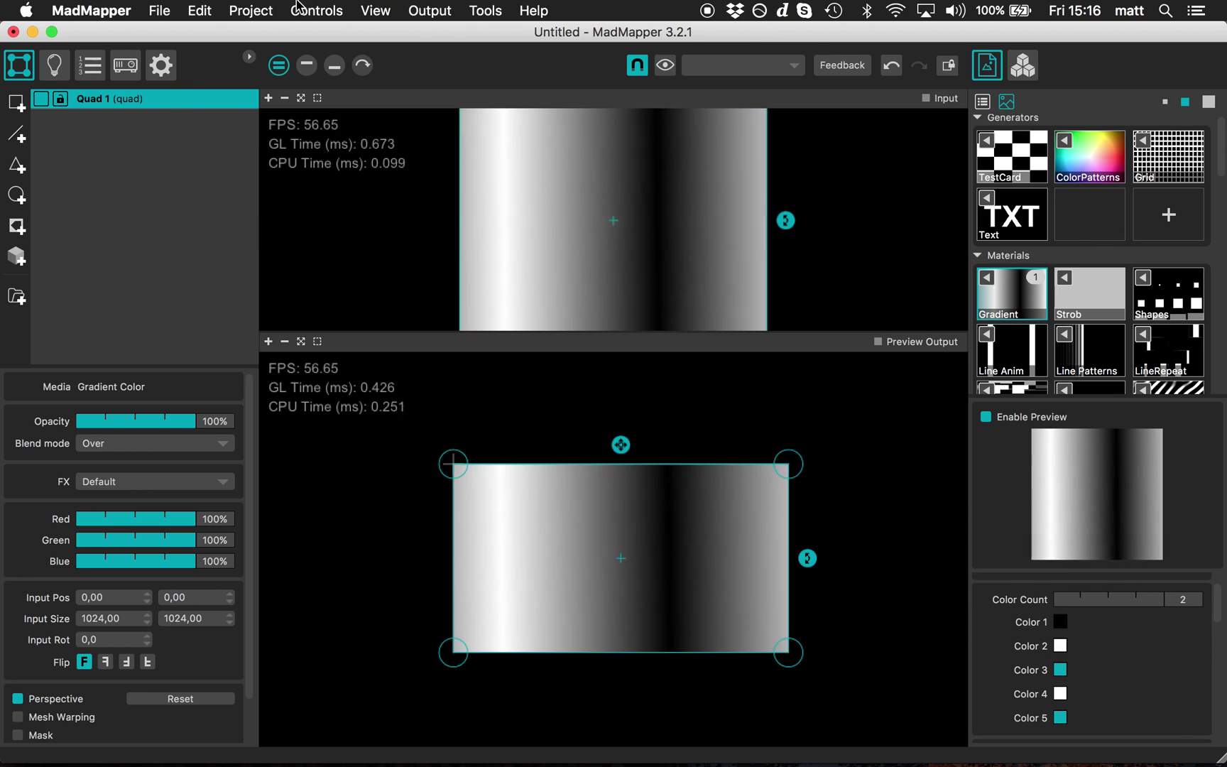
Step: In the Controls List, delete the keyboard mapping for the Gradient's Rotate parameter
left_click(298, 9)
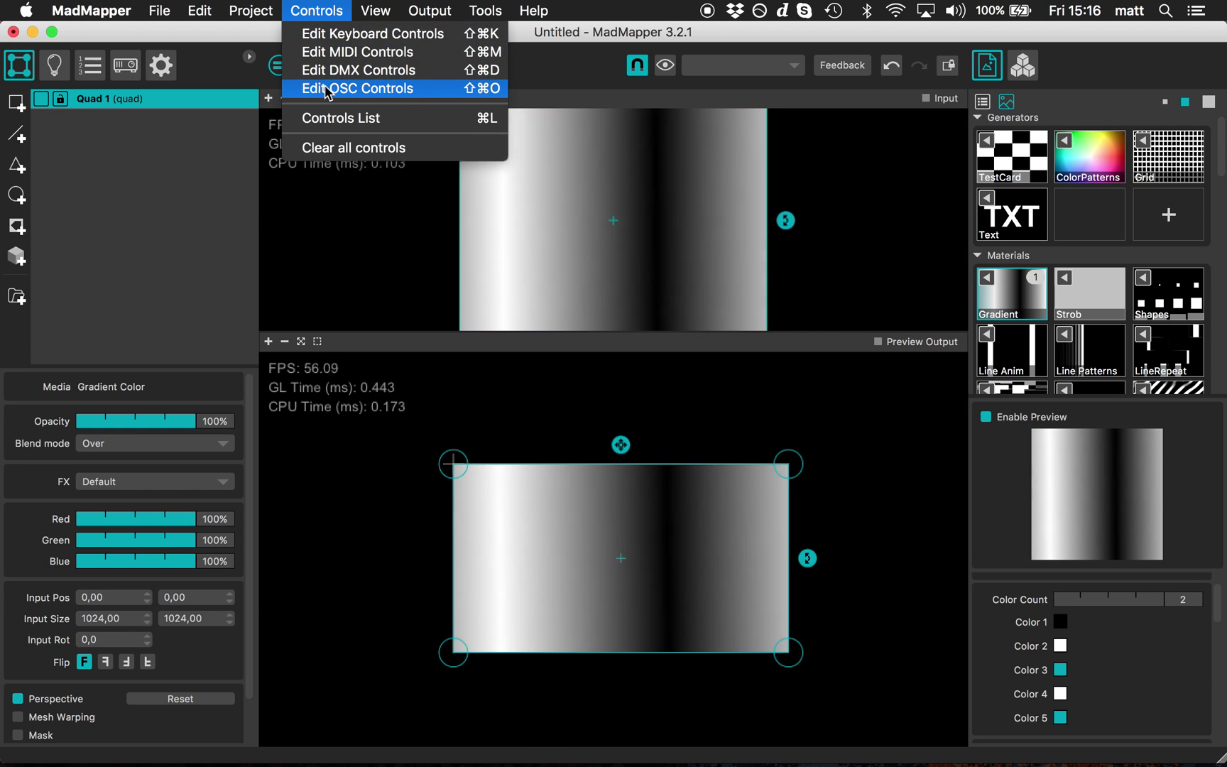
left_click(329, 120)
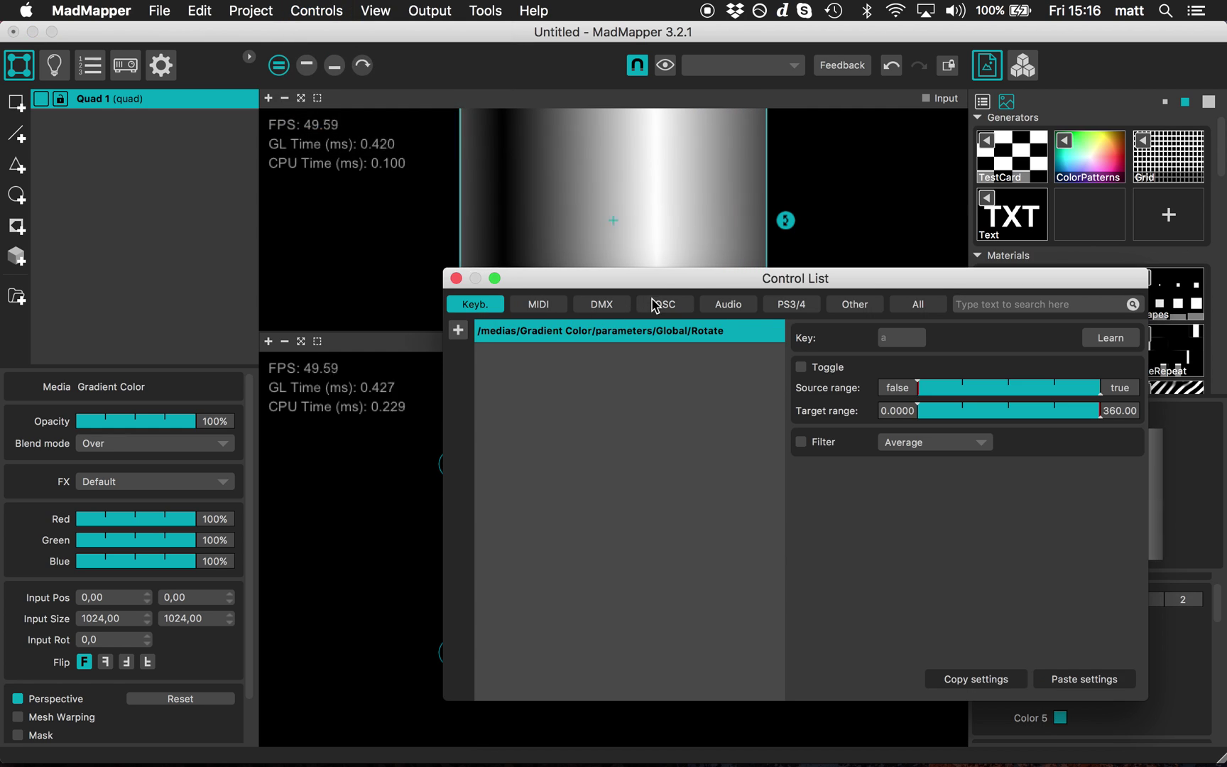
left_click(727, 305)
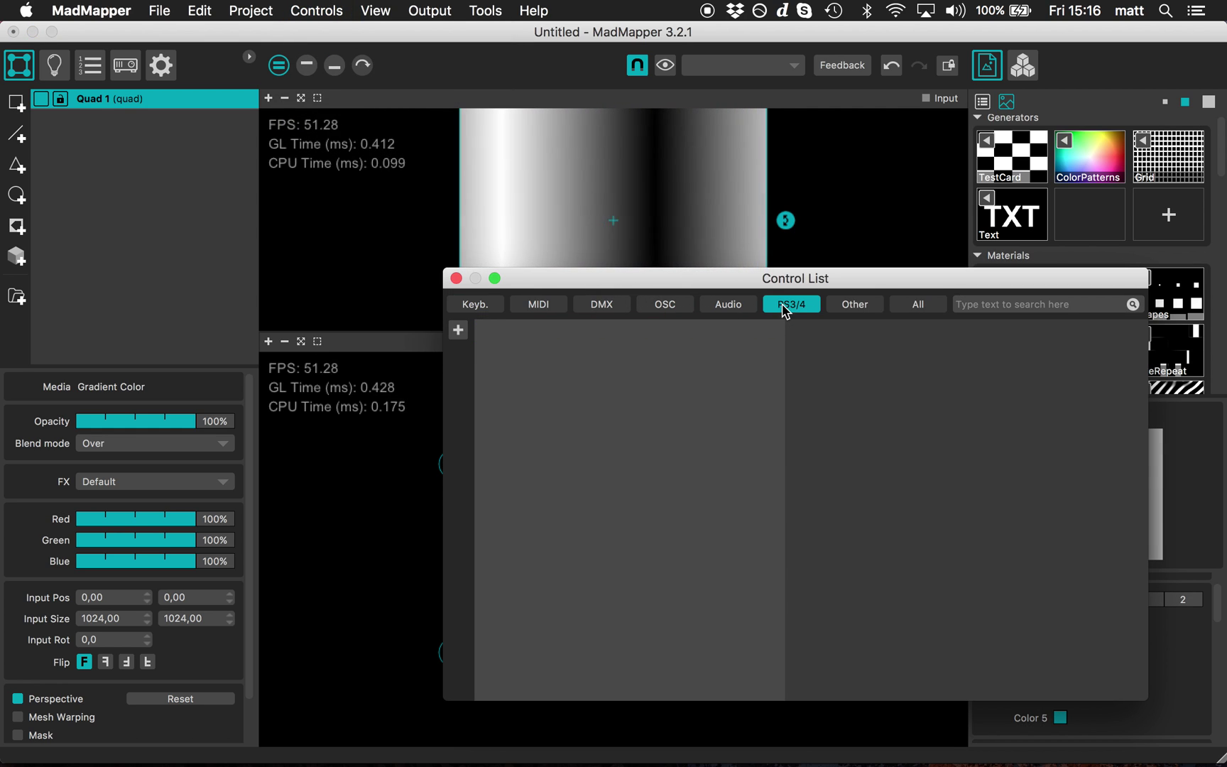
left_click(475, 306)
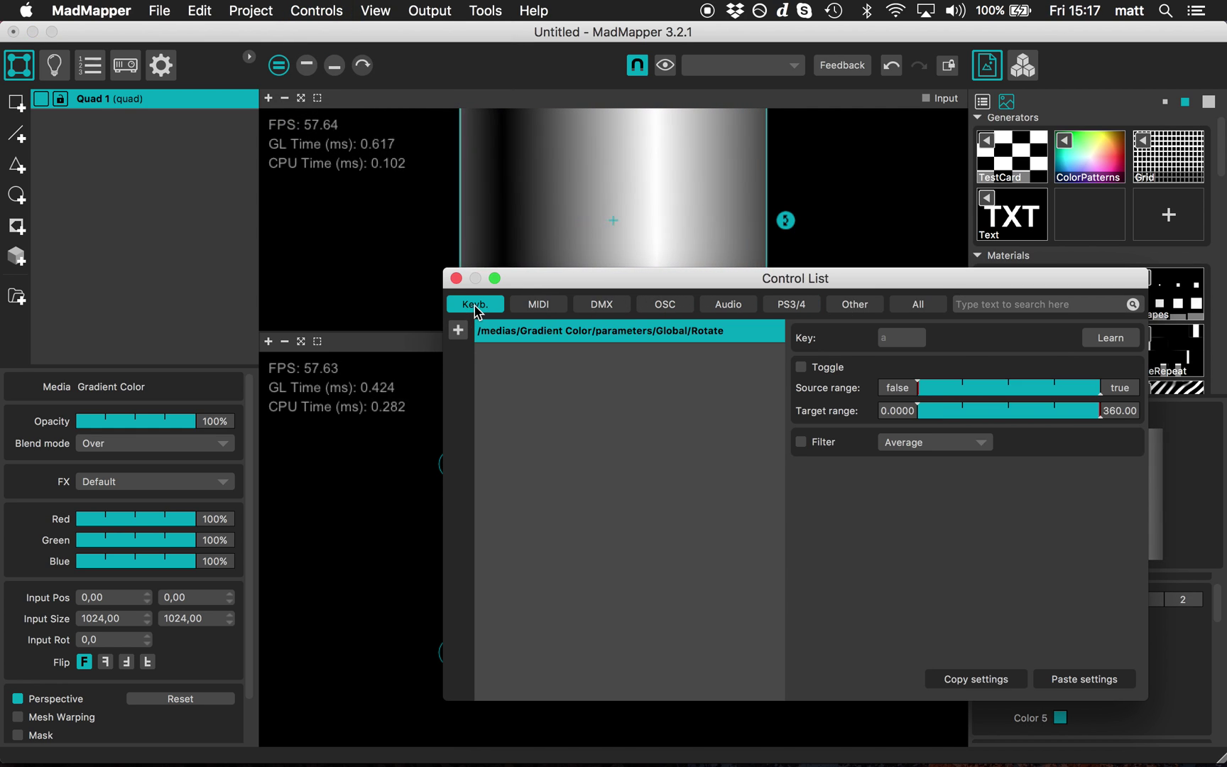
left_click_drag(553, 284, 397, 195)
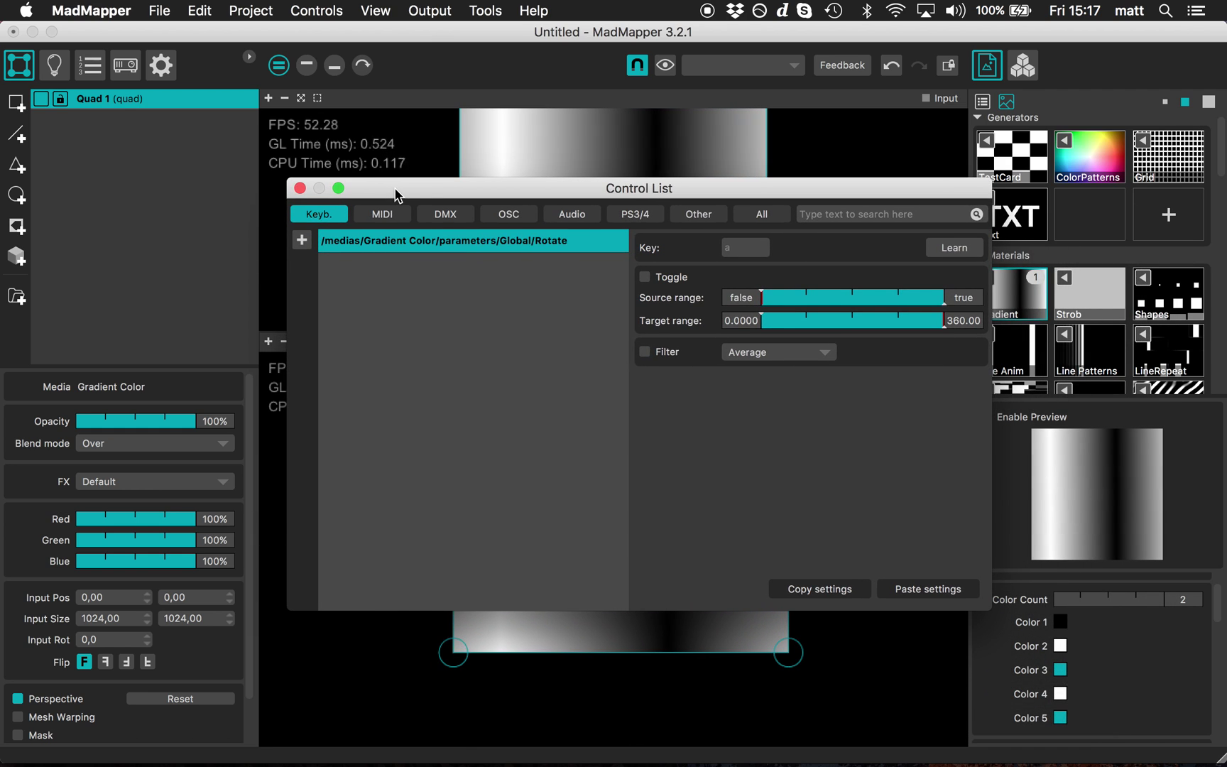
key("Delete")
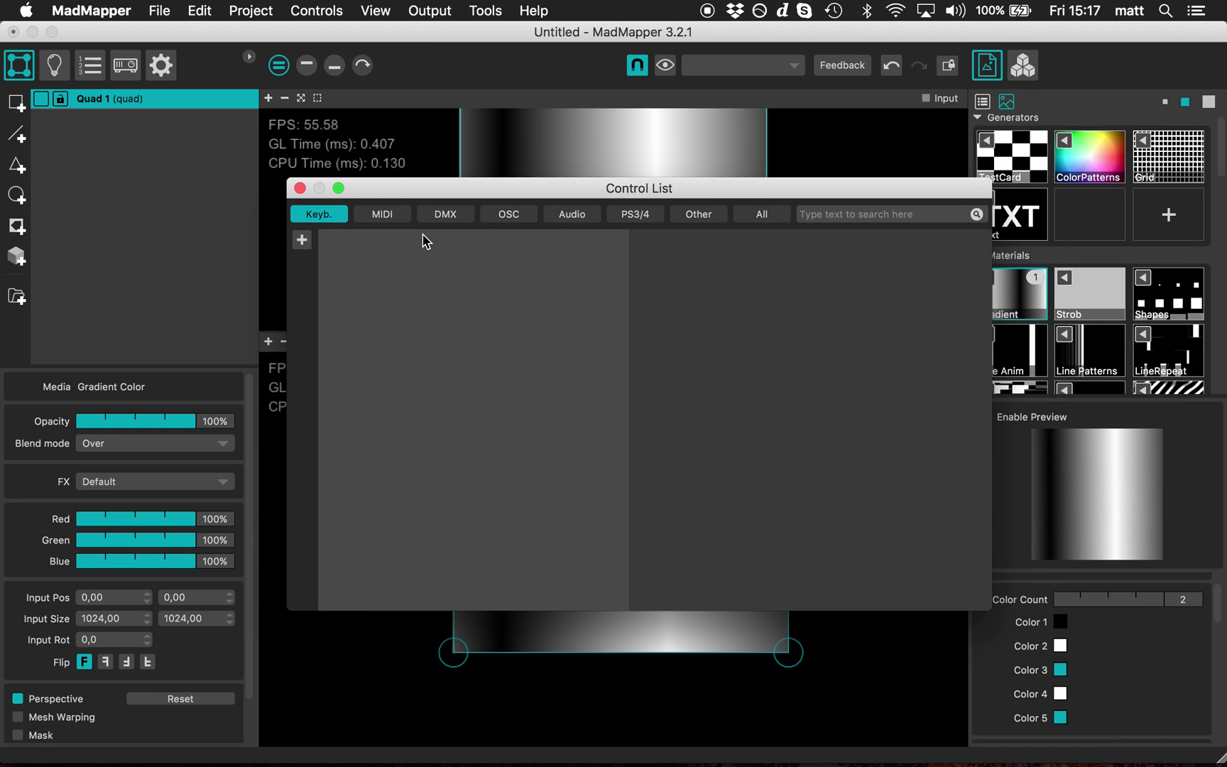
Step: With Quad 1 selected, assign keyboard key a to its opacity in keyboard-edit mode
left_click(236, 249)
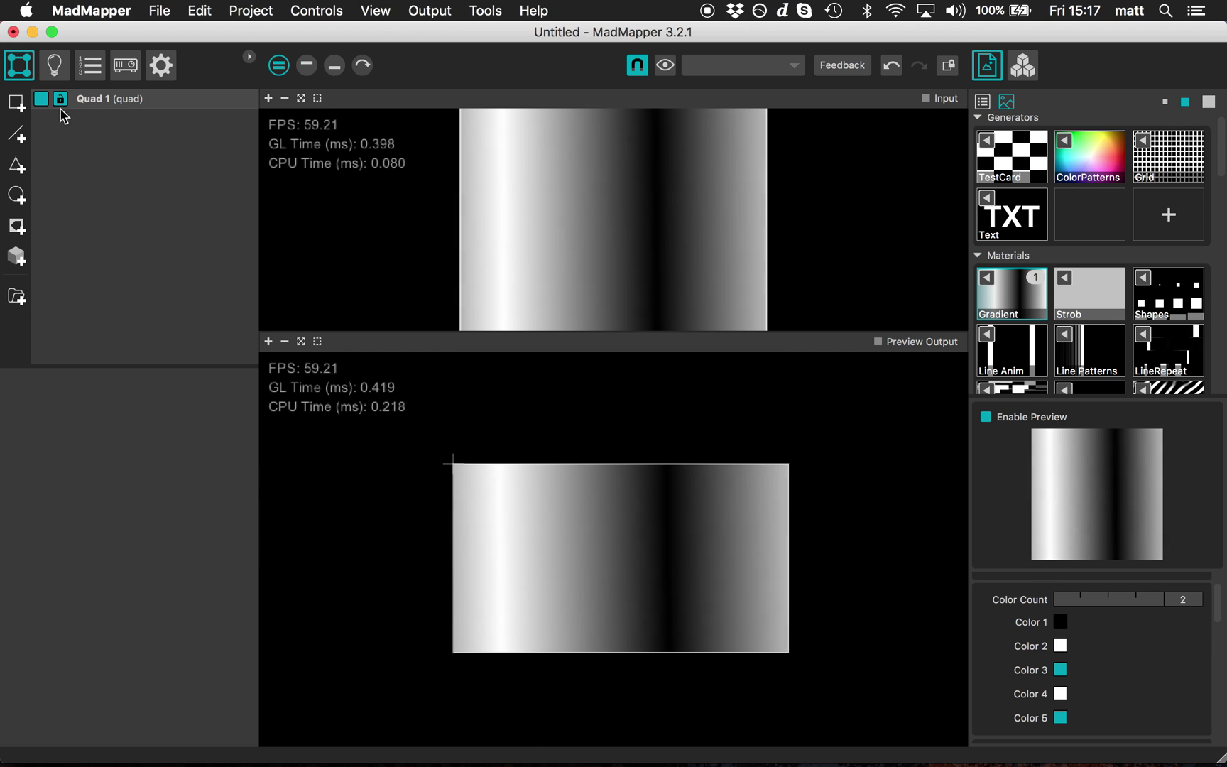
left_click(103, 100)
left_click(312, 10)
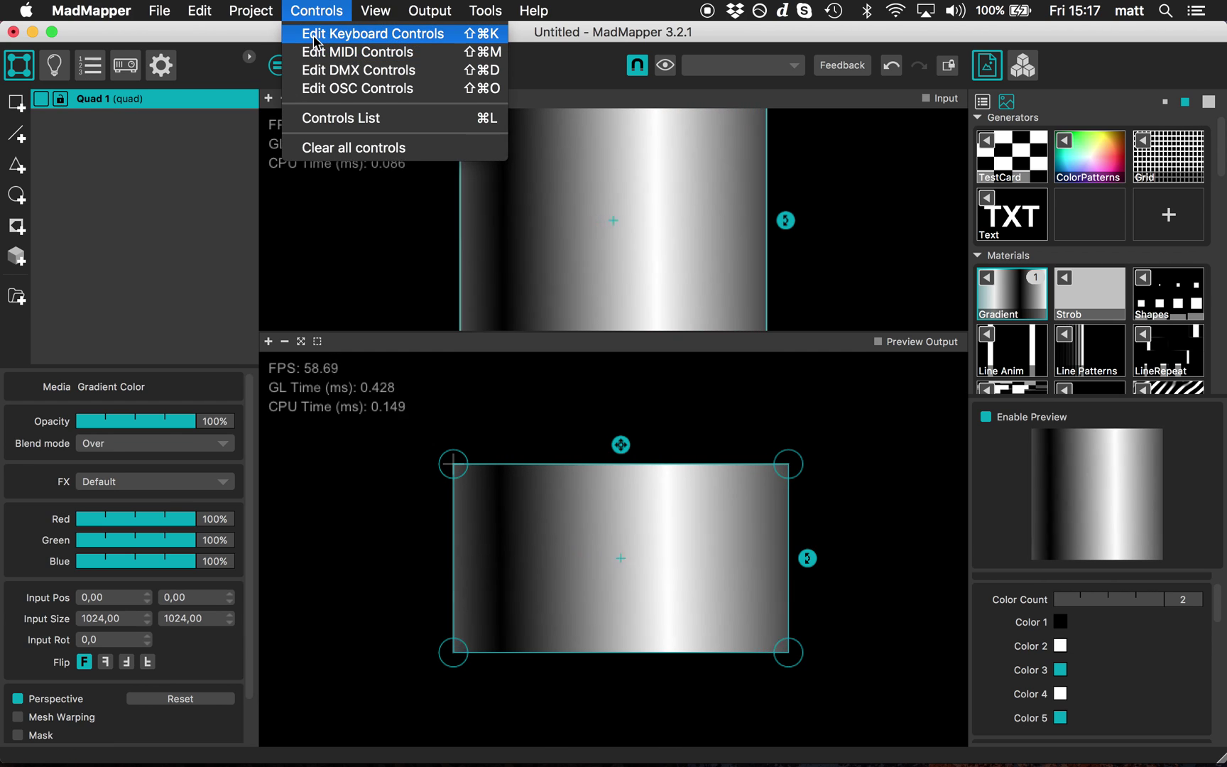
left_click(316, 36)
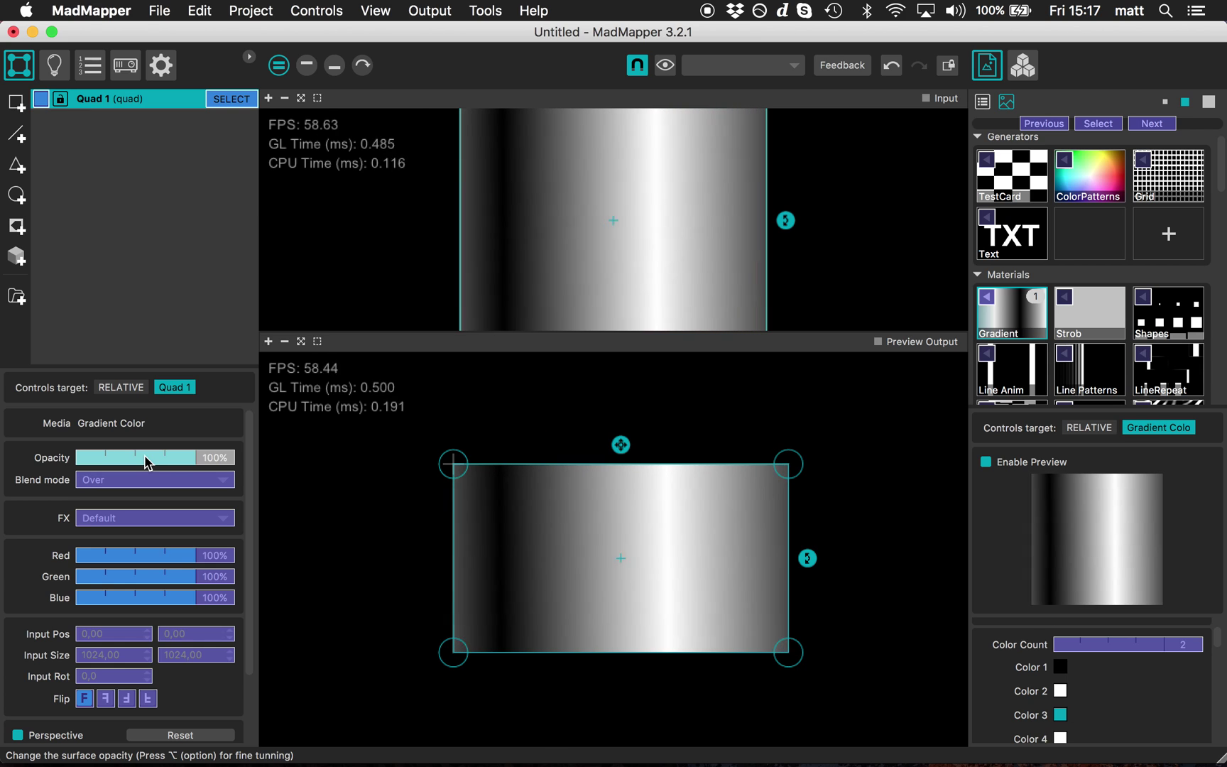
left_click(299, 9)
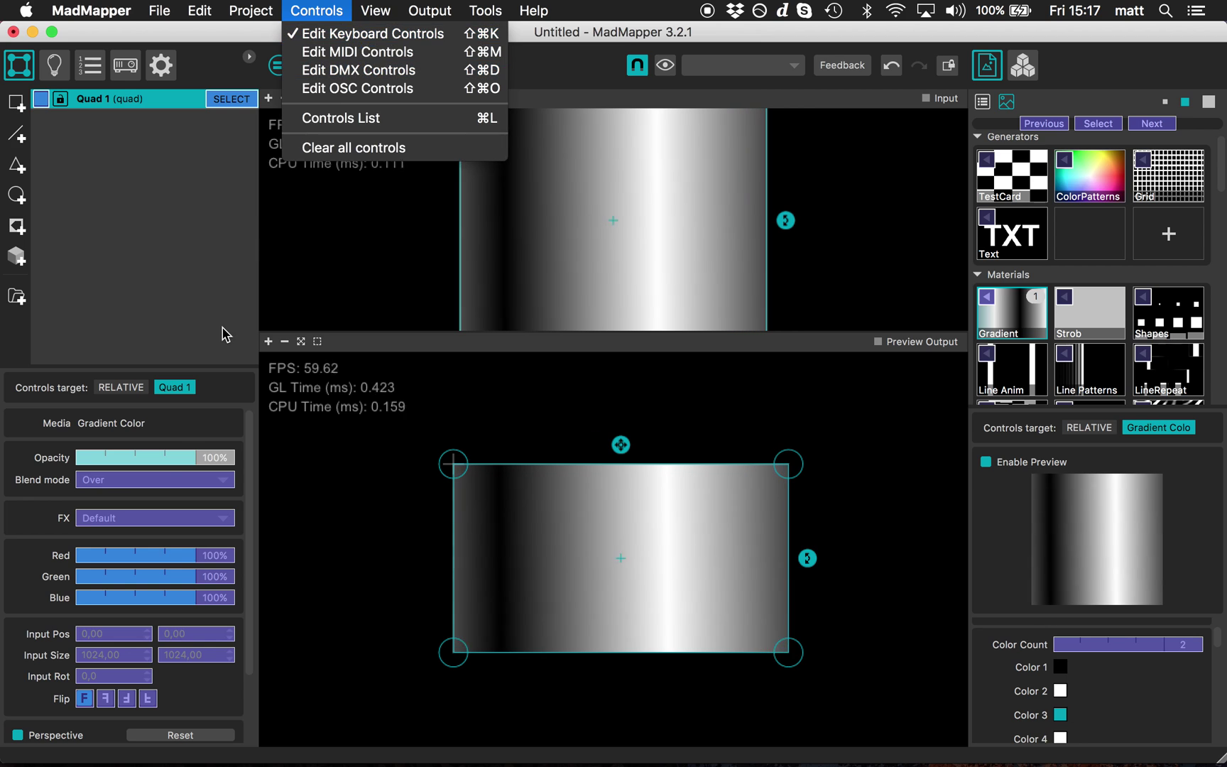
left_click(197, 416)
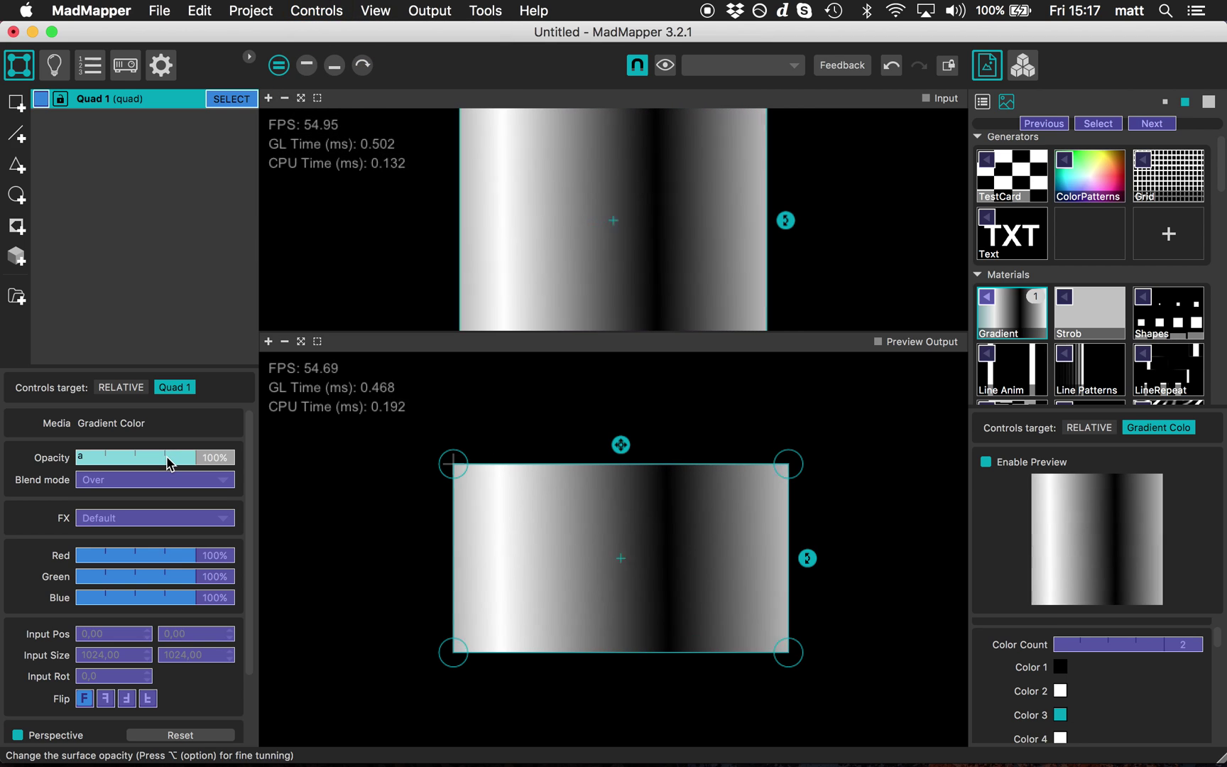
Step: Leave keyboard-edit mode, test key a on Quad 1's opacity, and open the Controls List
key("super+k")
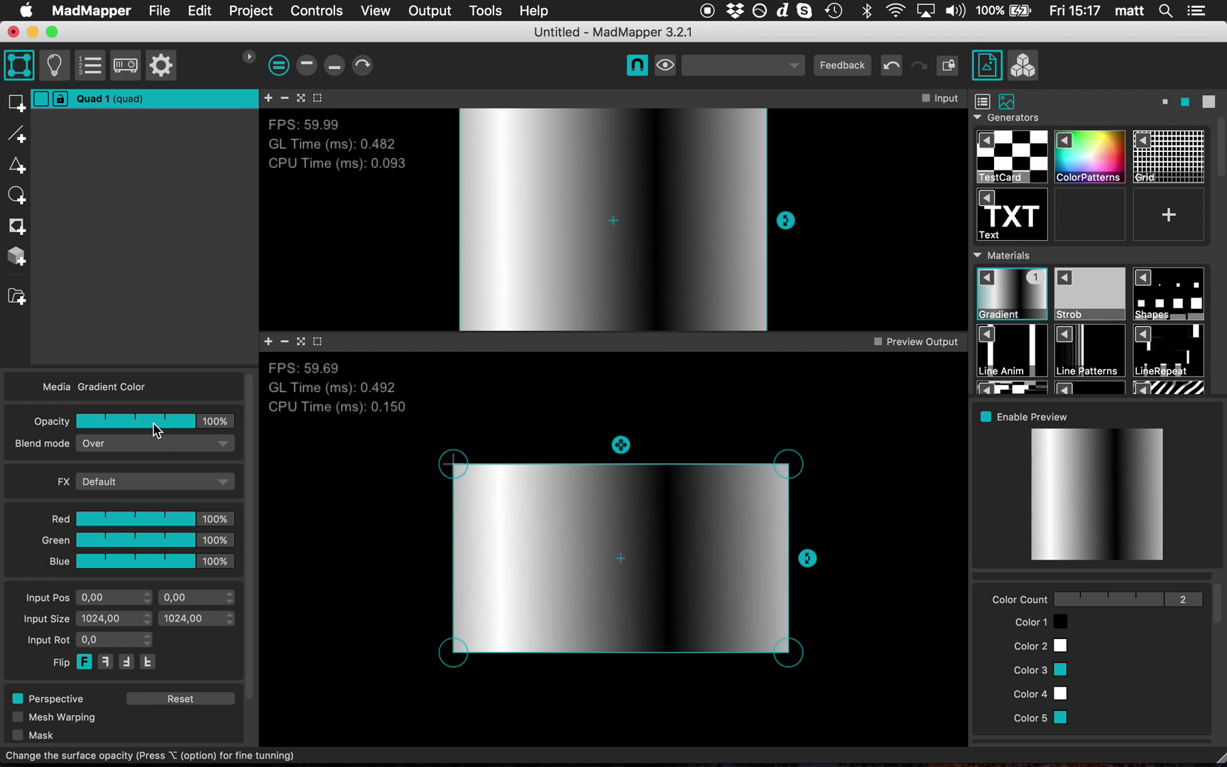
key("a")
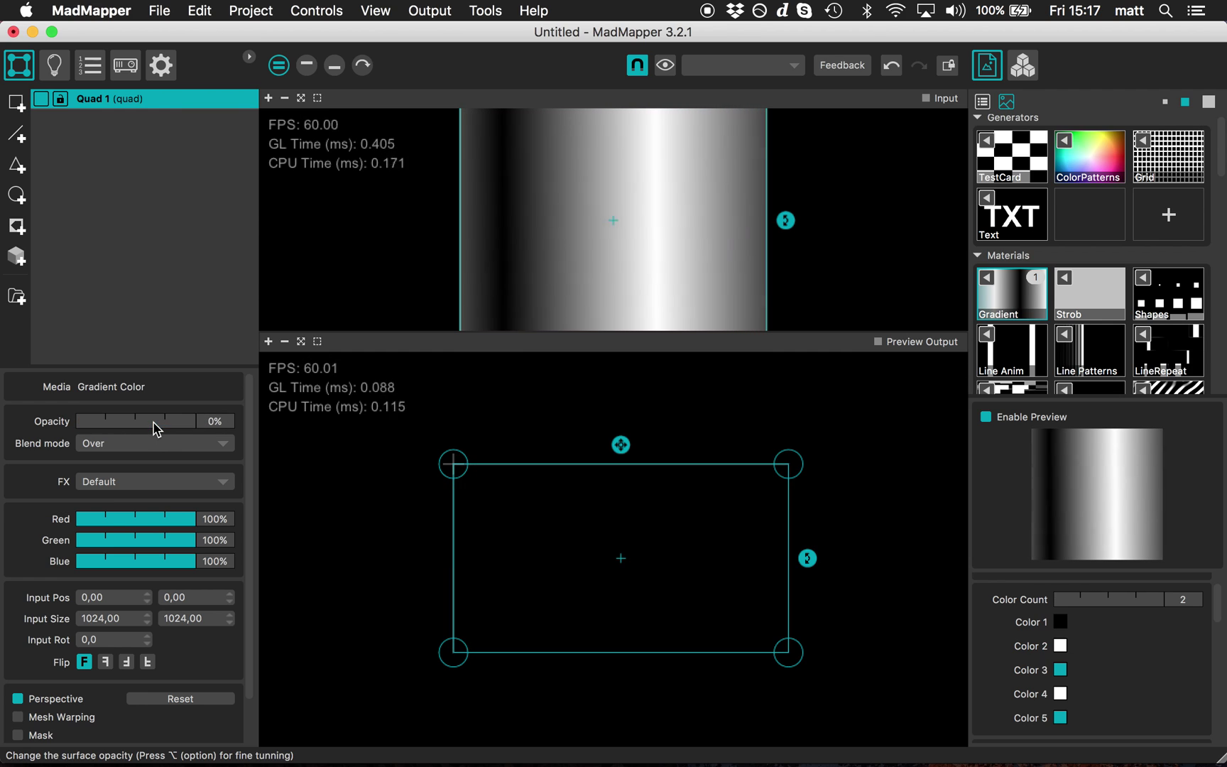
key("super+l")
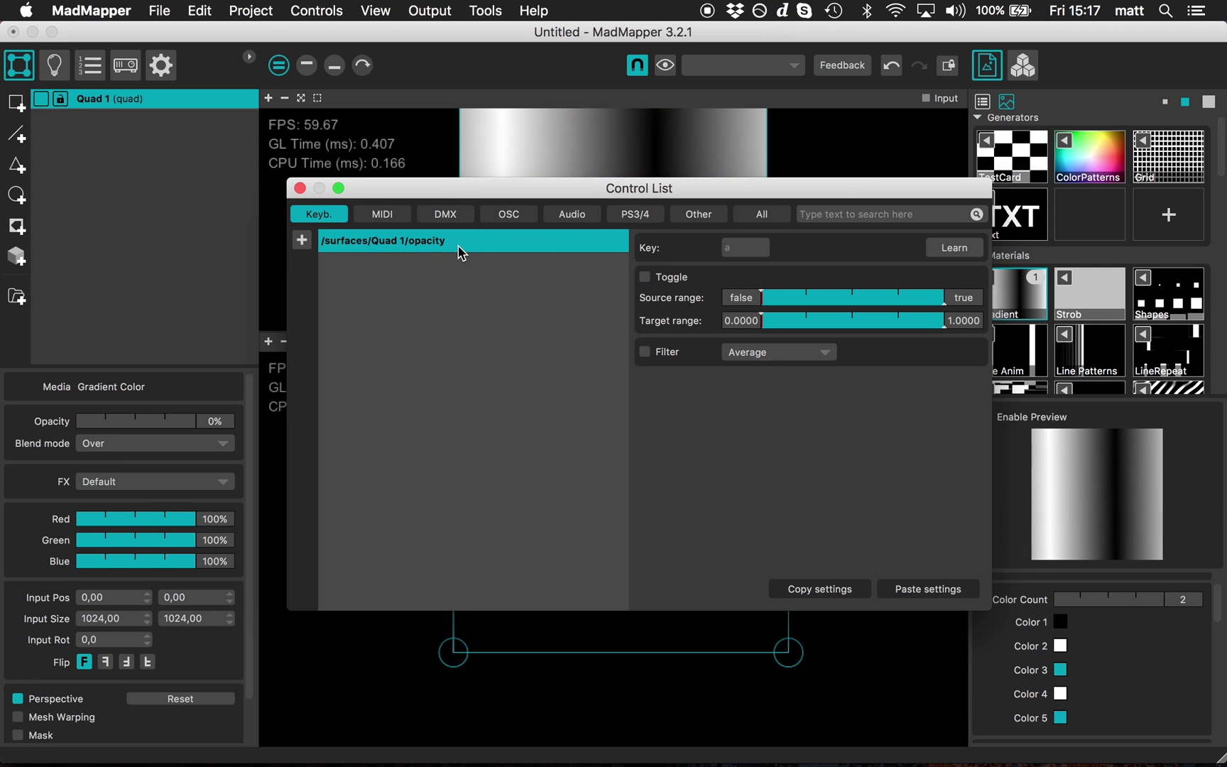
Step: Enable Filter on the opacity key mapping, raise the target range minimum, and test it
left_click(659, 352)
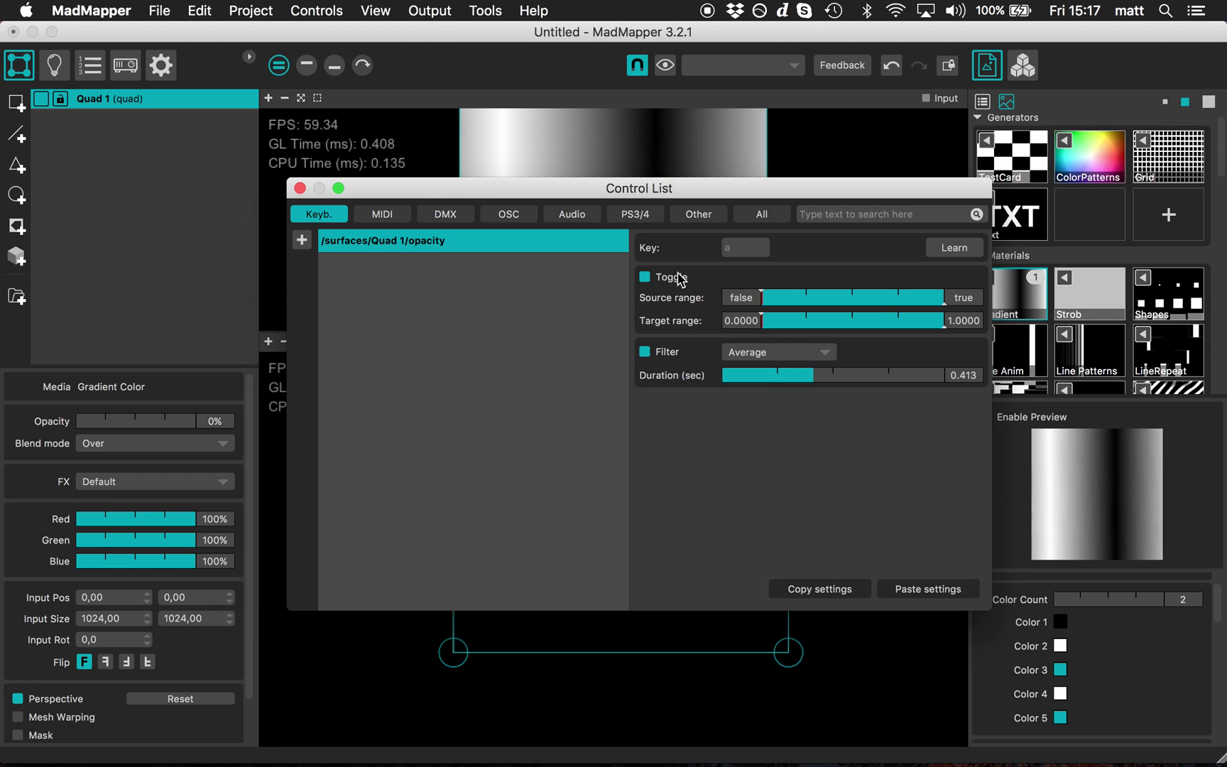
left_click_drag(766, 317, 812, 317)
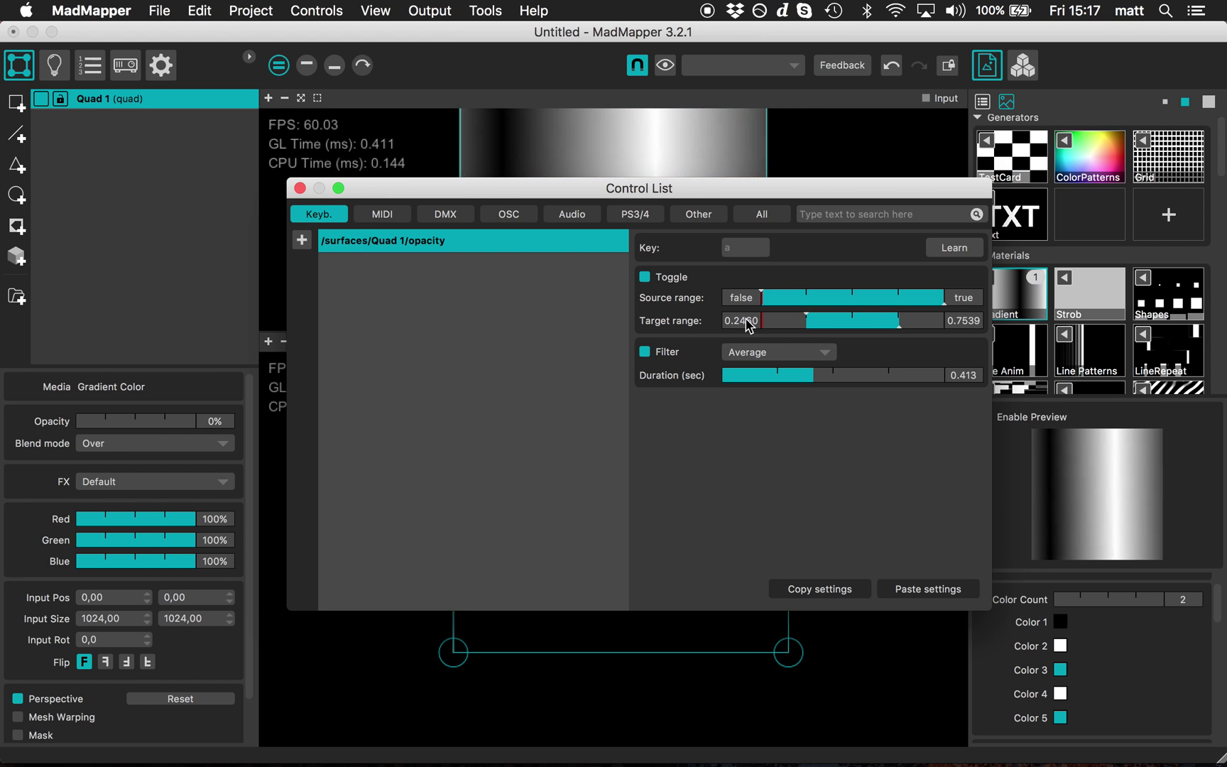
key("Escape")
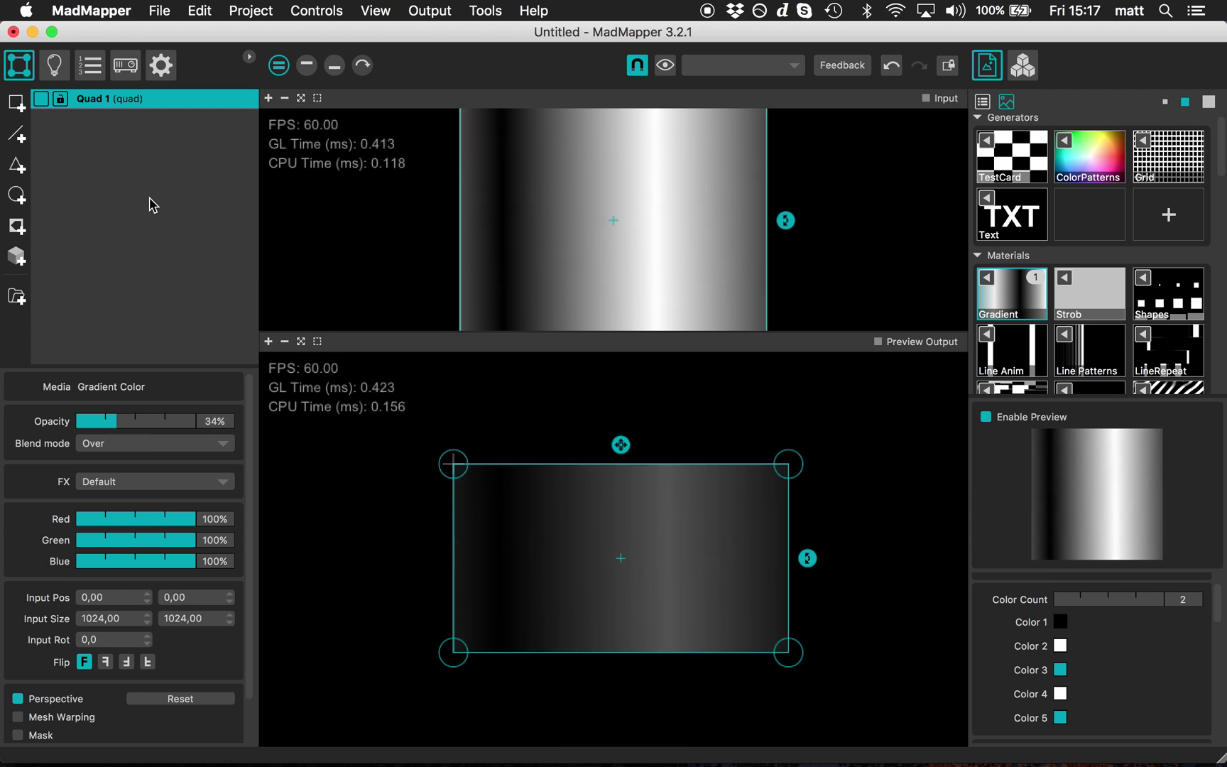
Step: Delete the Quad 1 opacity key mapping and close the Controls List
key("super+k")
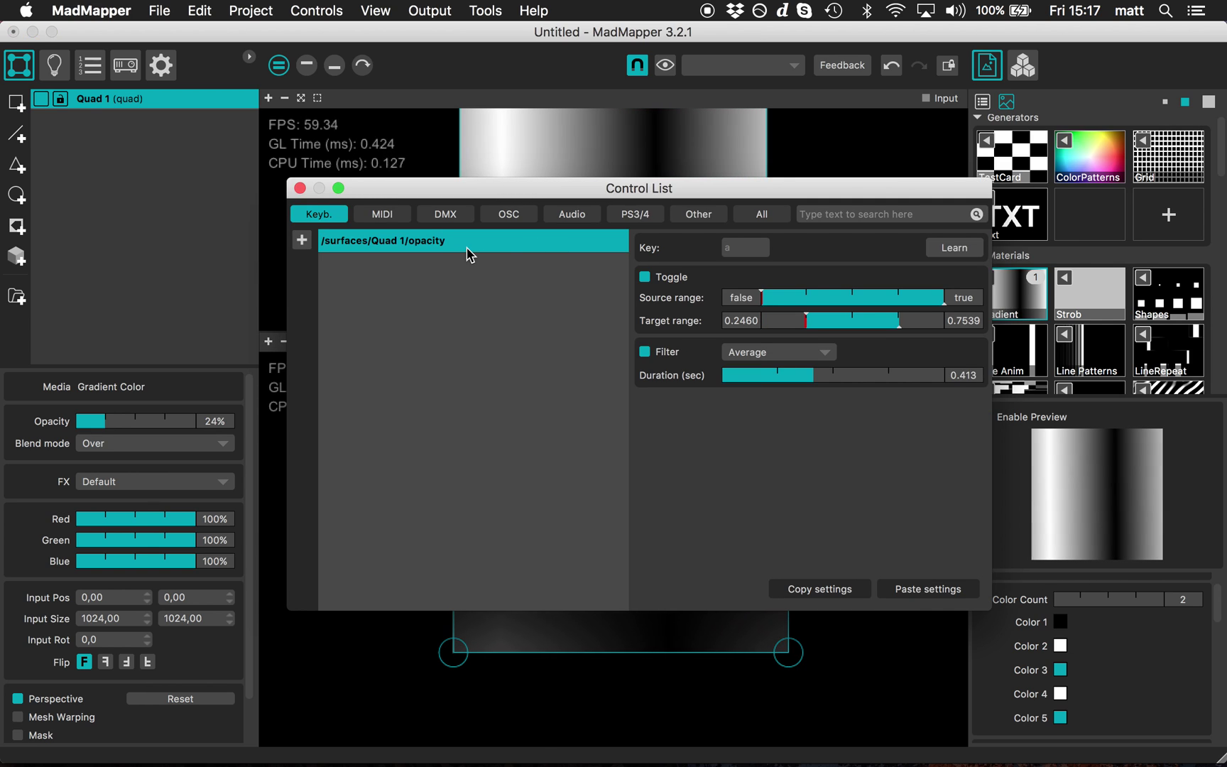
key("BackSpace")
double_click(138, 429)
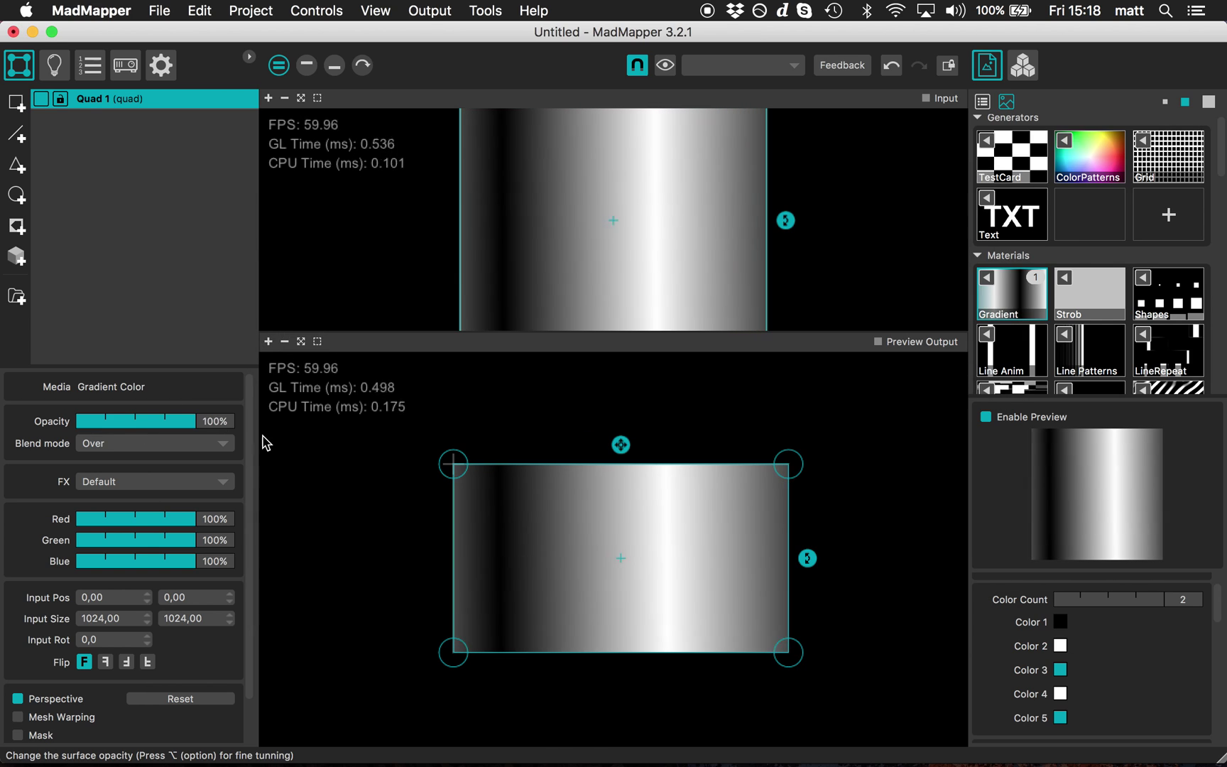
Step: In Vezér, add an OSC Value track sending /surfaces/Quad 1/opacity to MadMapper:8010
key("super+Tab")
key("super+Tab")
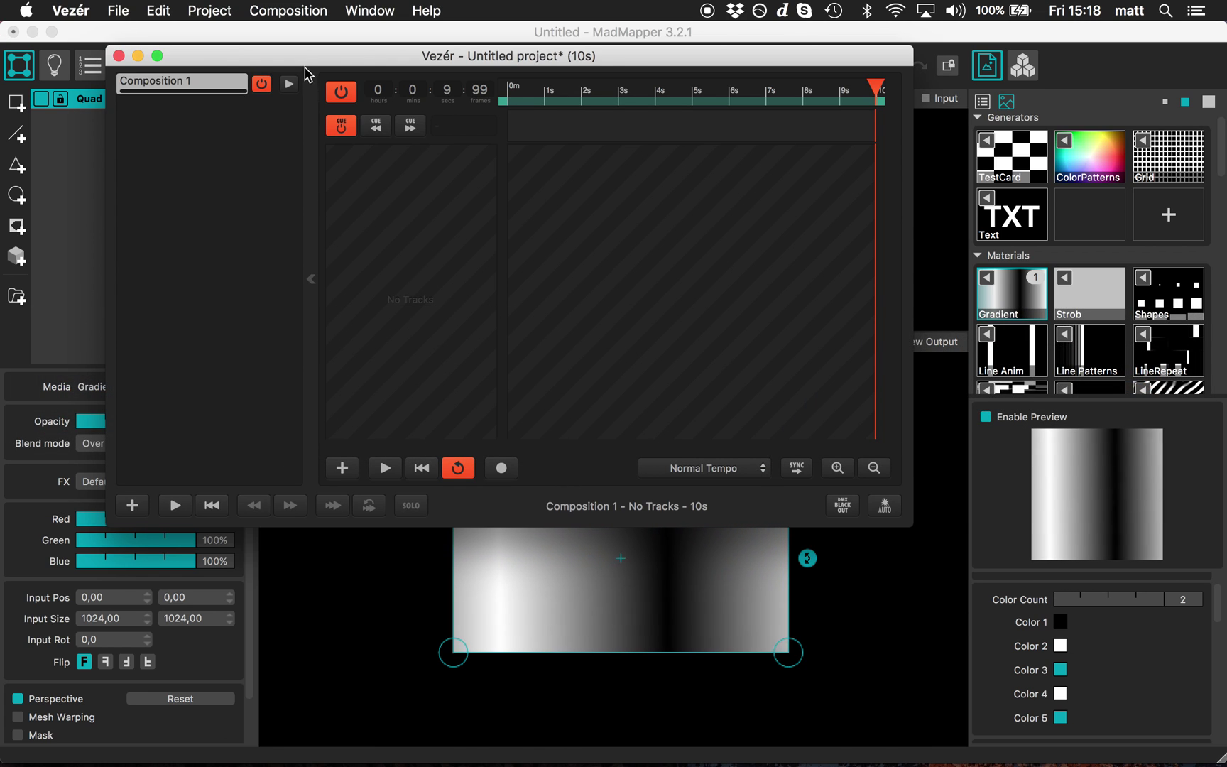
left_click_drag(305, 67, 242, 69)
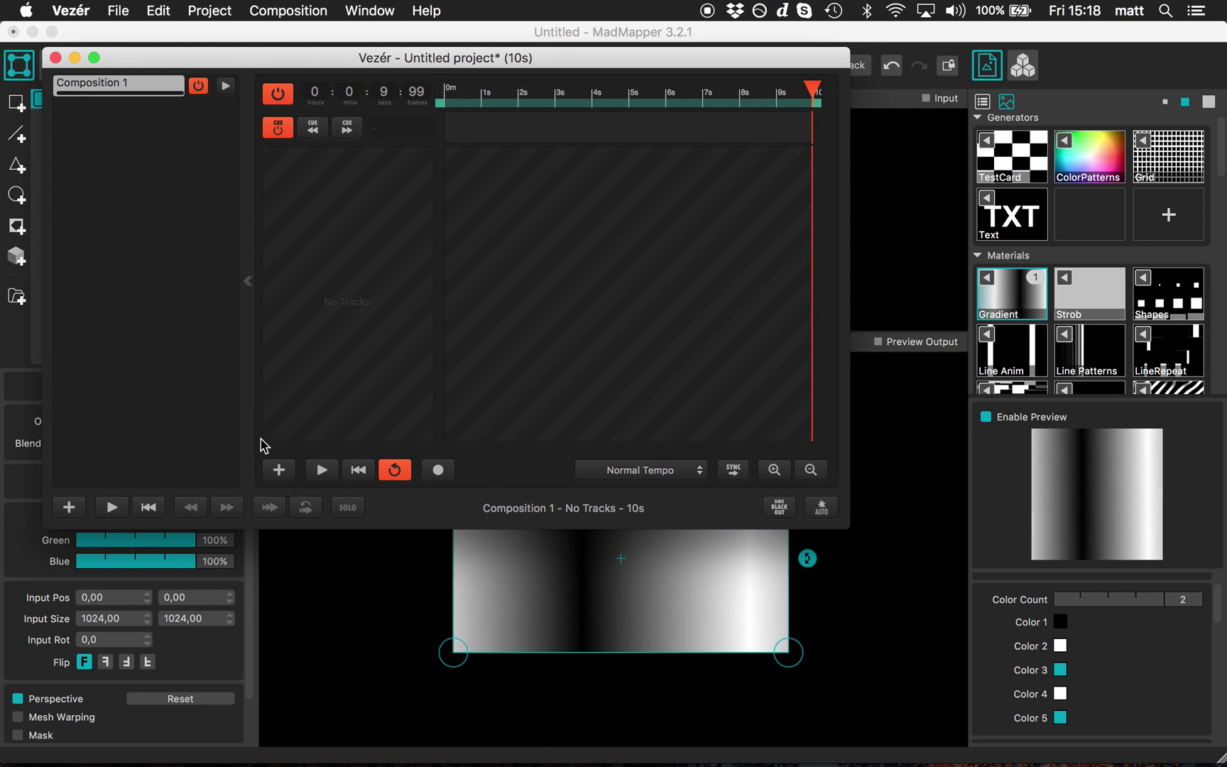
left_click(278, 472)
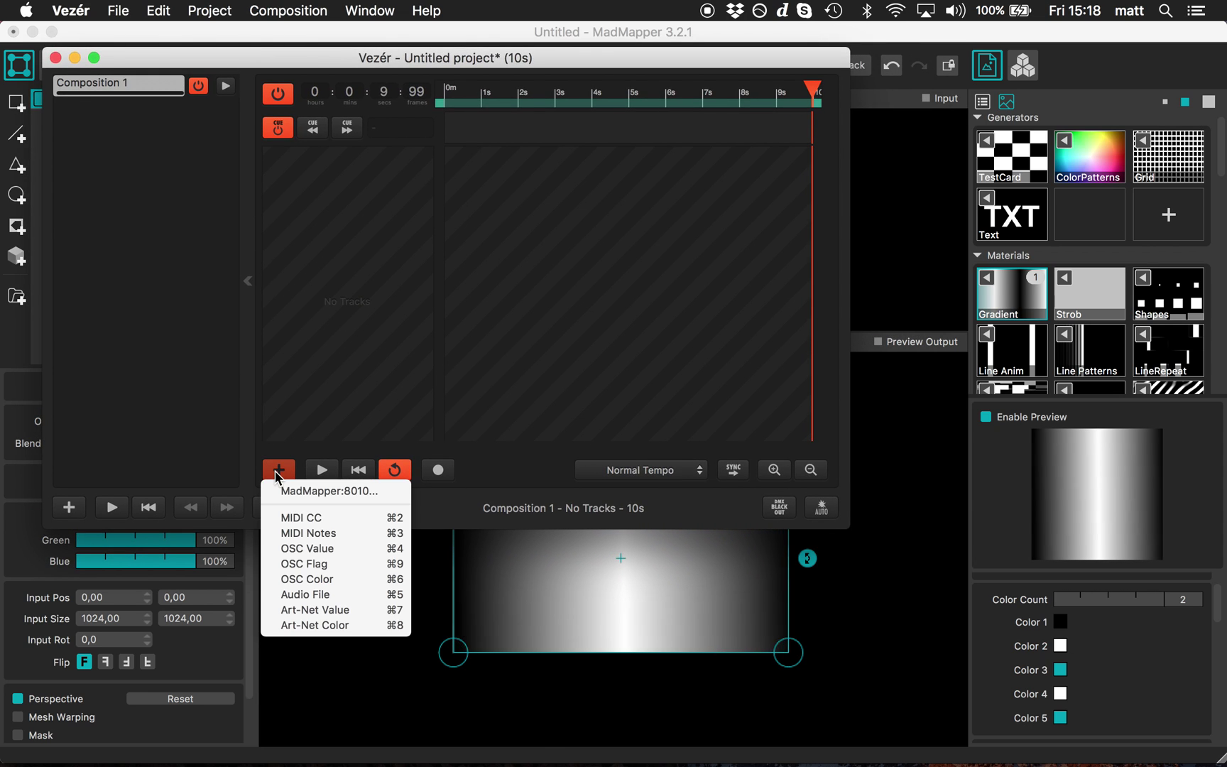
left_click(342, 548)
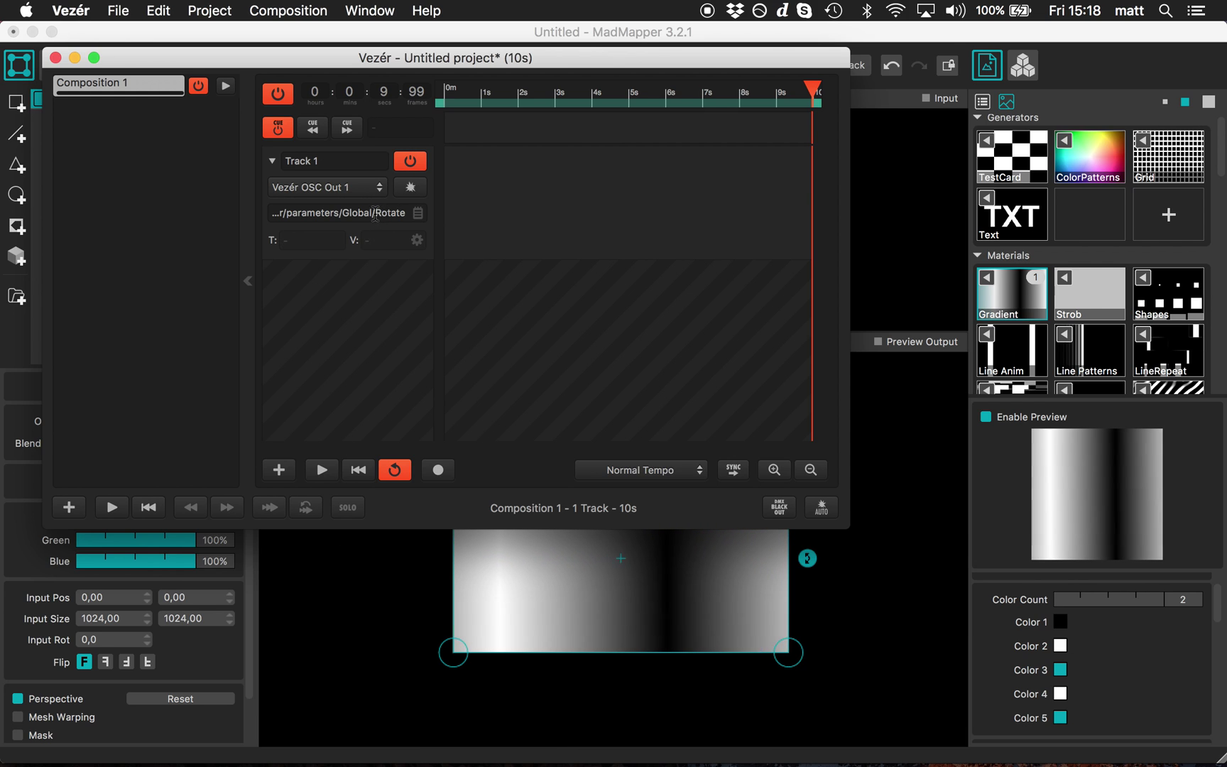
left_click(350, 193)
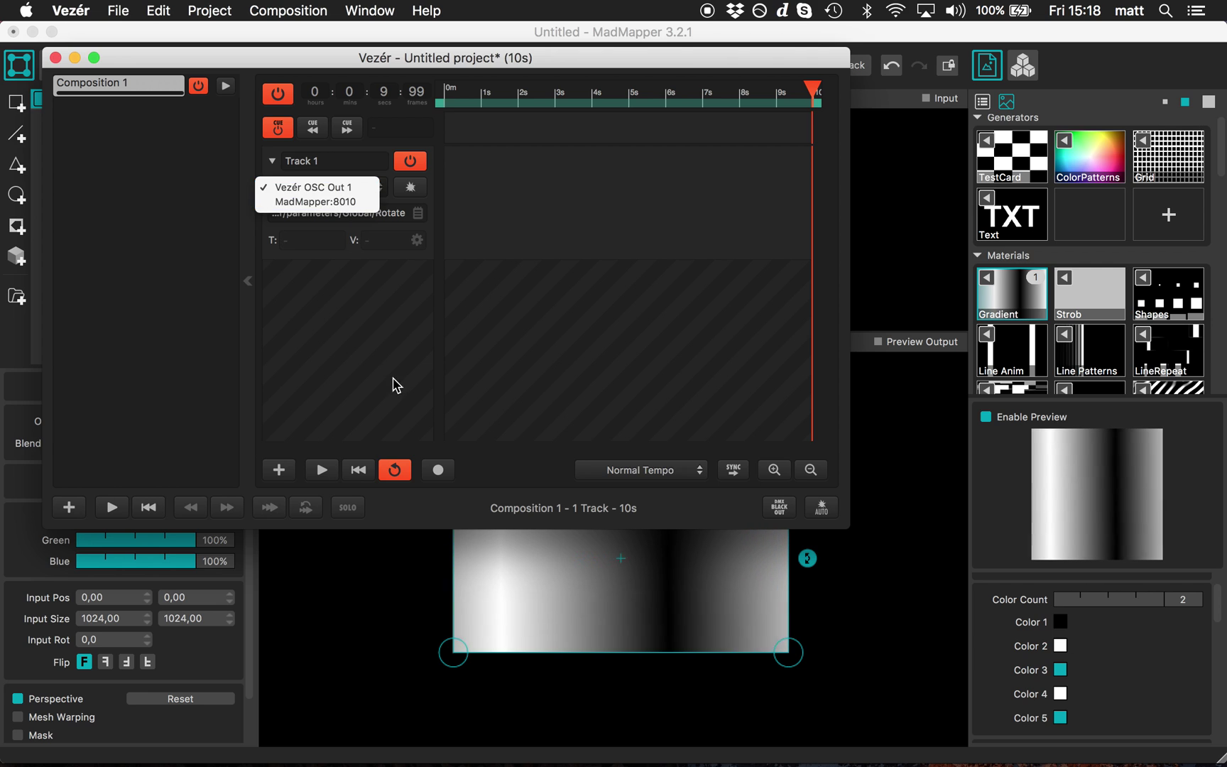
left_click(329, 202)
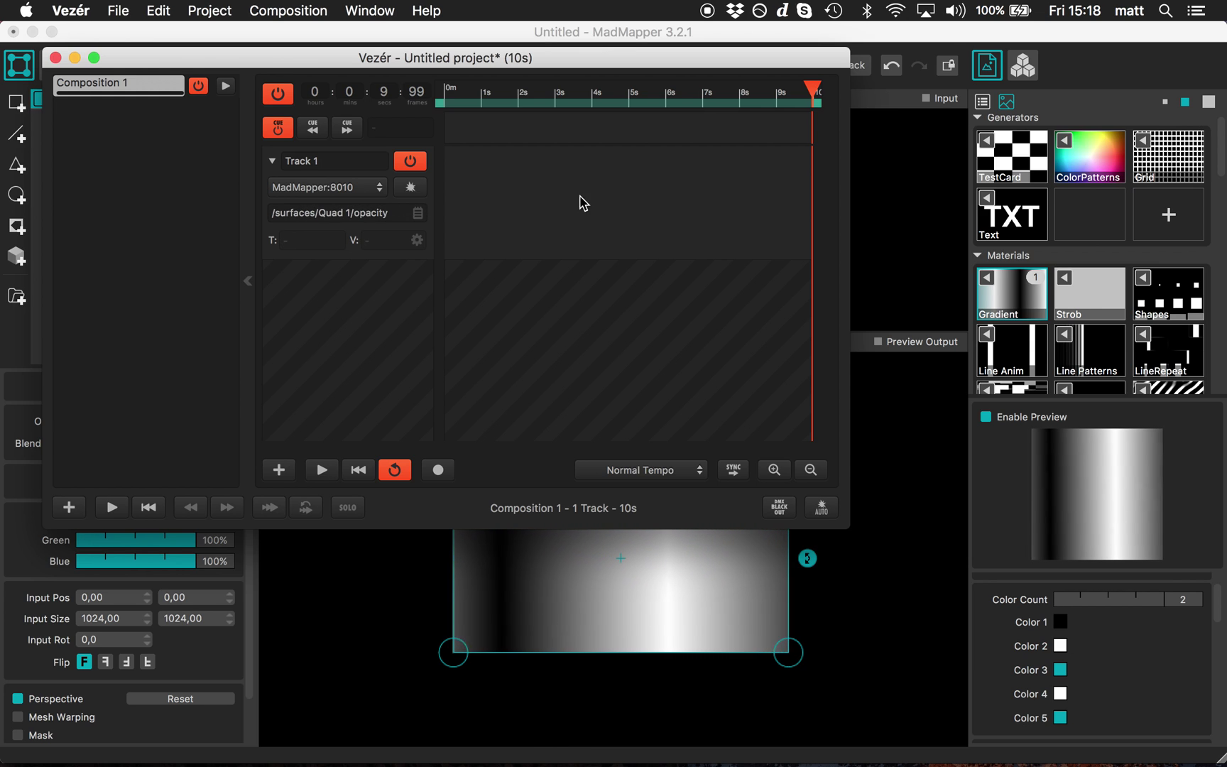
Step: Add Track 1 keyframes ramping opacity 0 to 1.00 and back, then play to watch Quad 1 fade
left_click(486, 240)
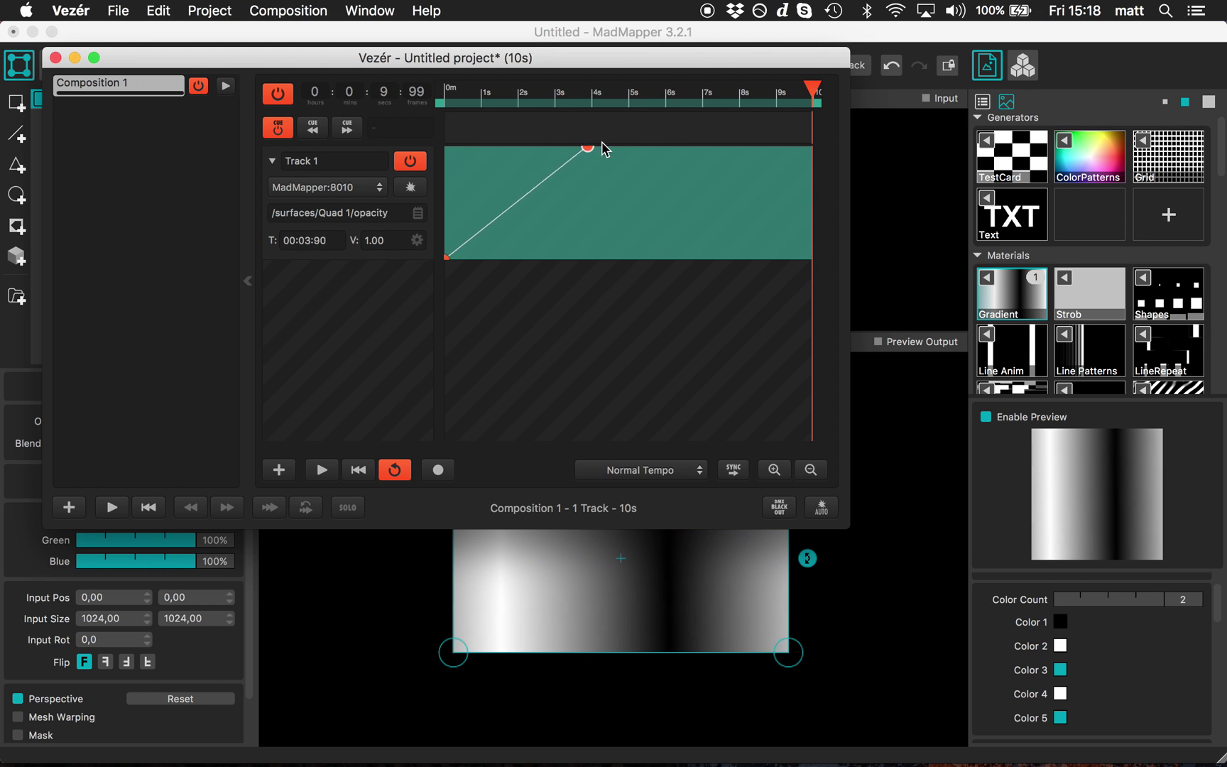
key("space")
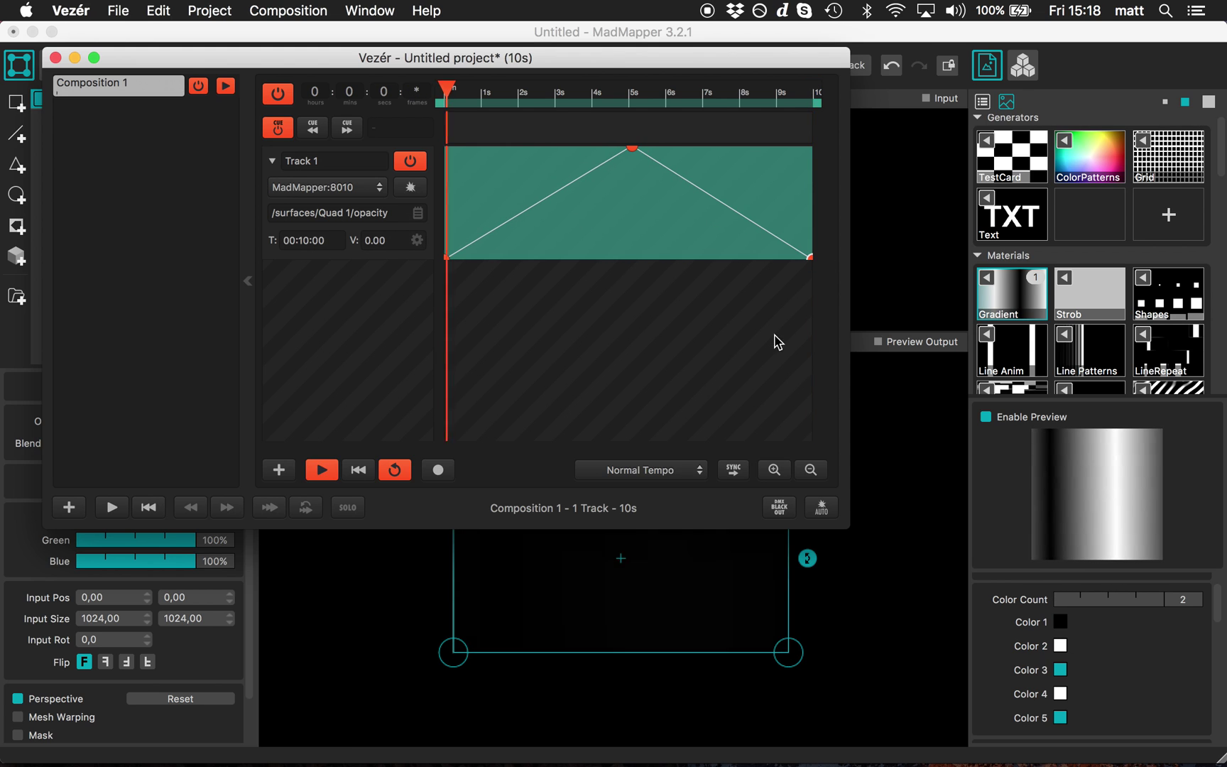
left_click(759, 627)
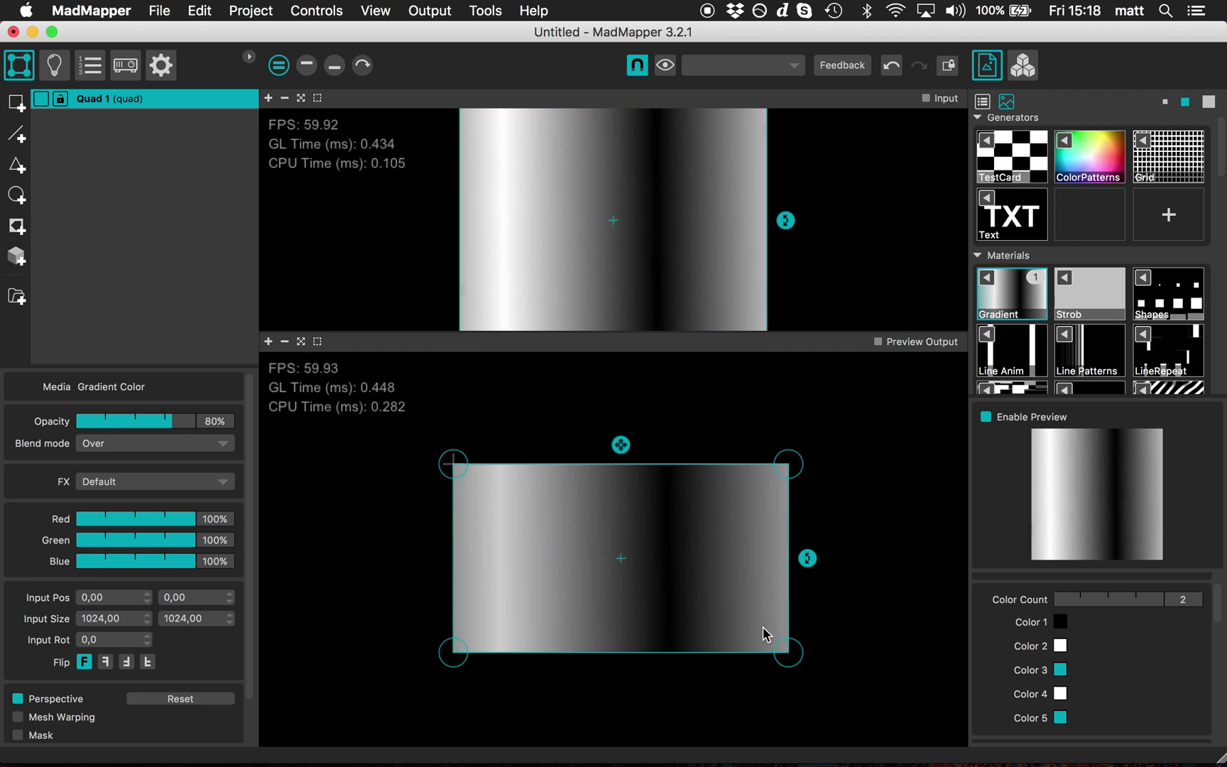
key("super+Tab")
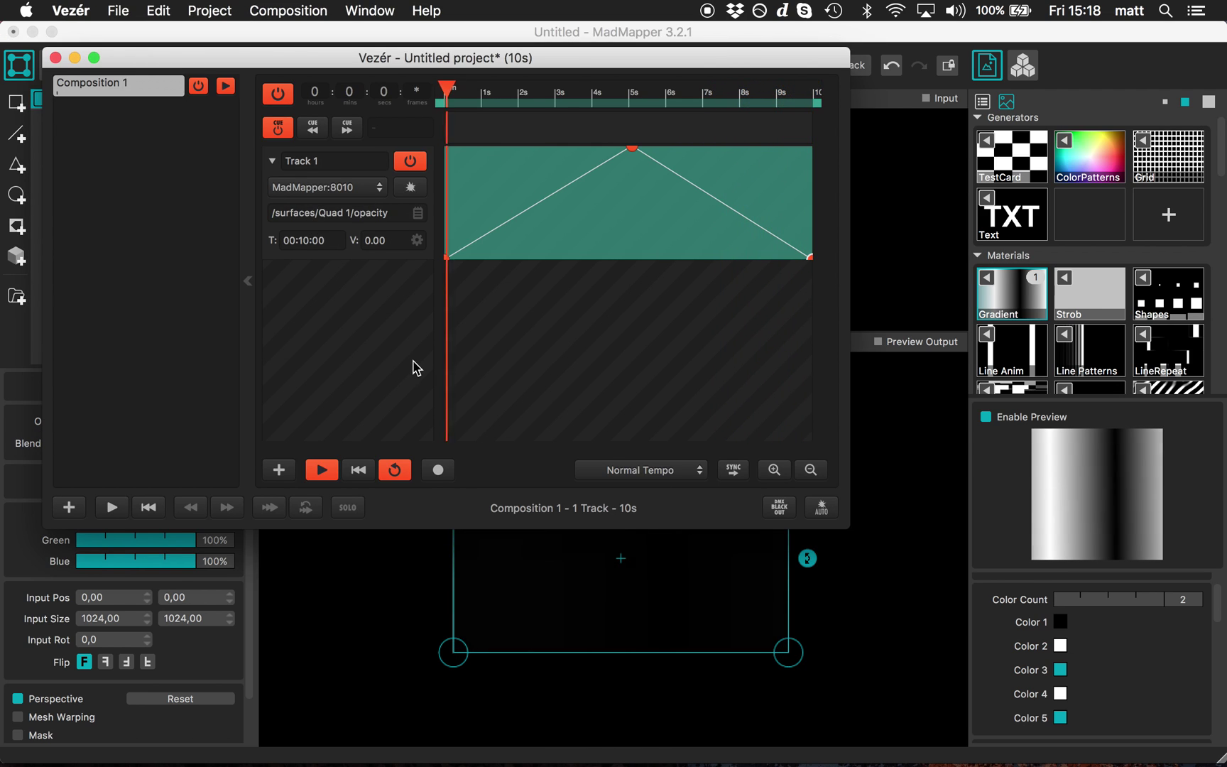
Step: Add an OSC Color track with address /surfaces/Quad 1/color
triple_click(382, 213)
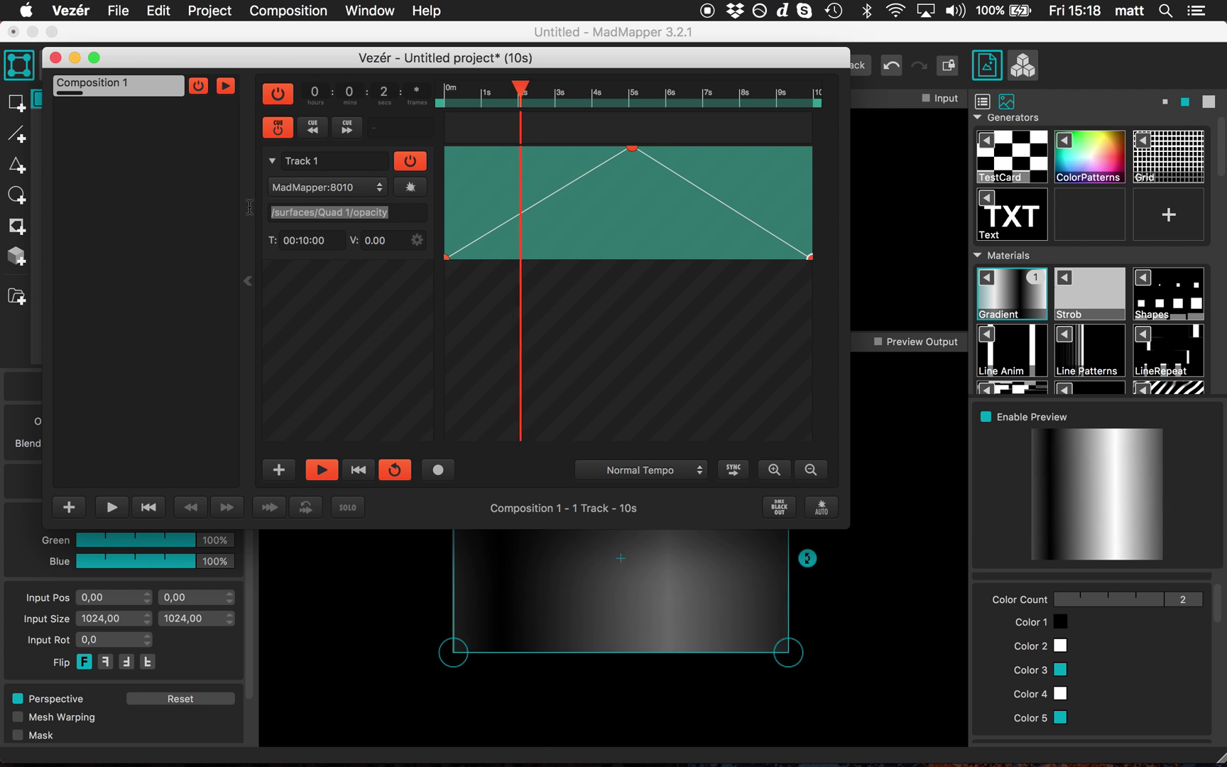
left_click(281, 470)
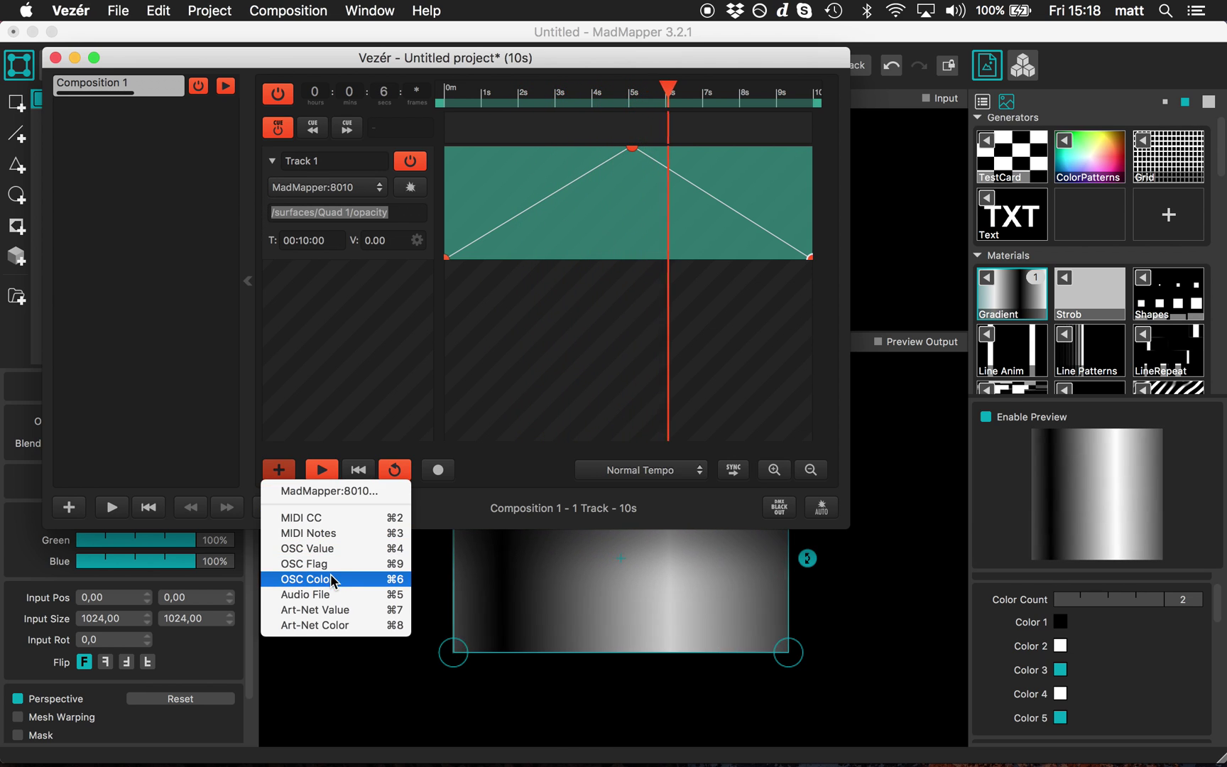
left_click(306, 578)
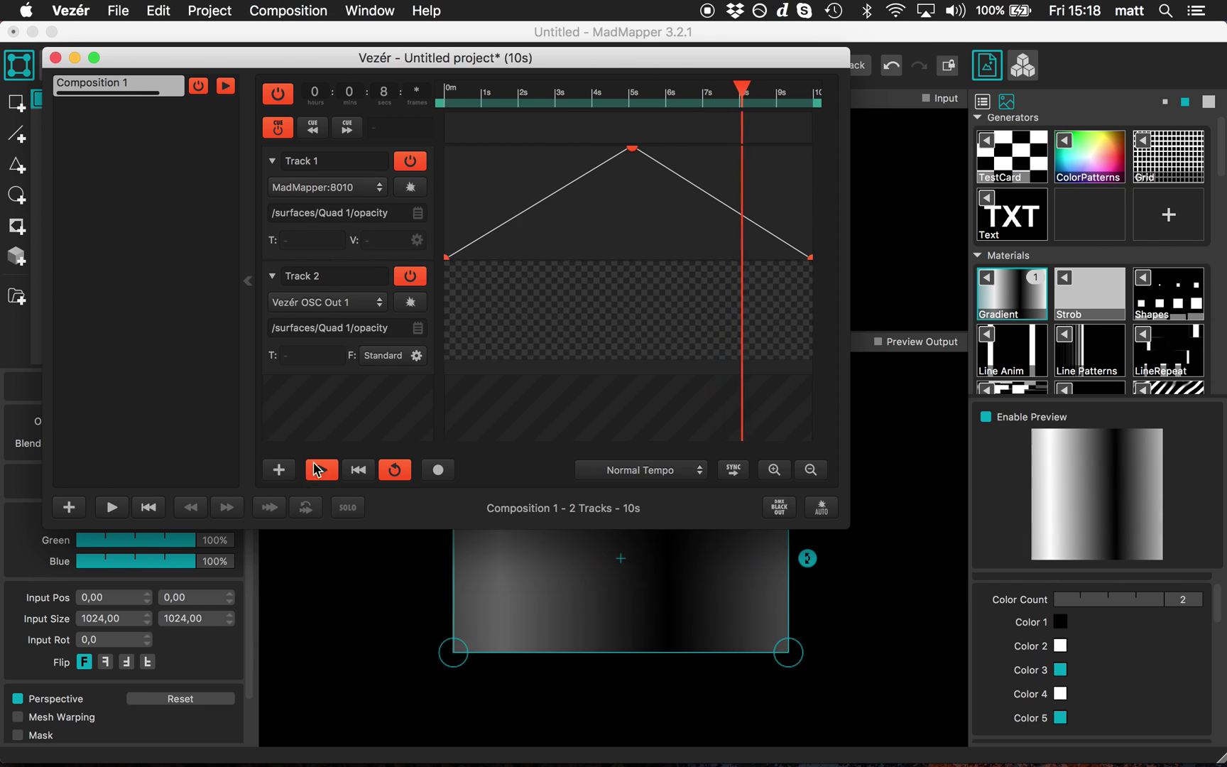
left_click_drag(389, 327, 355, 329)
type("color")
key("Return")
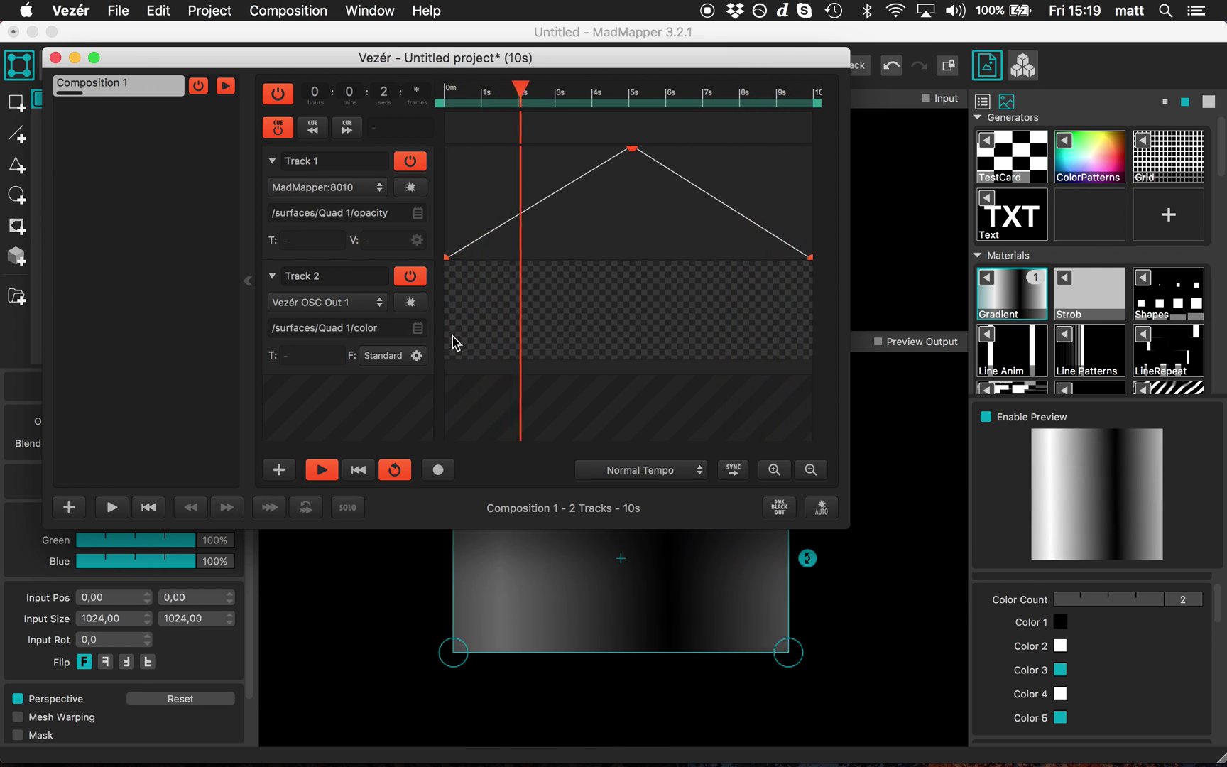
Step: Add Track 2 colour keyframes: red at the start and yellow-green mid-track
left_click(468, 355)
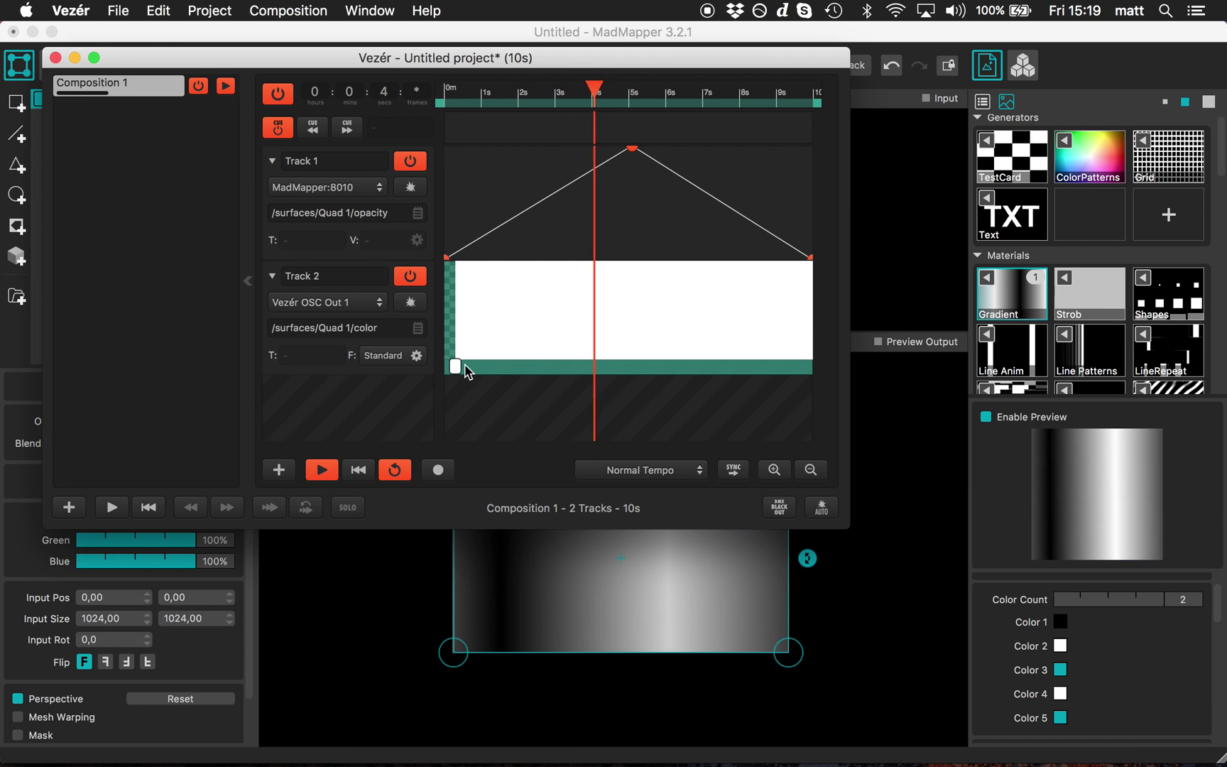
left_click(453, 365)
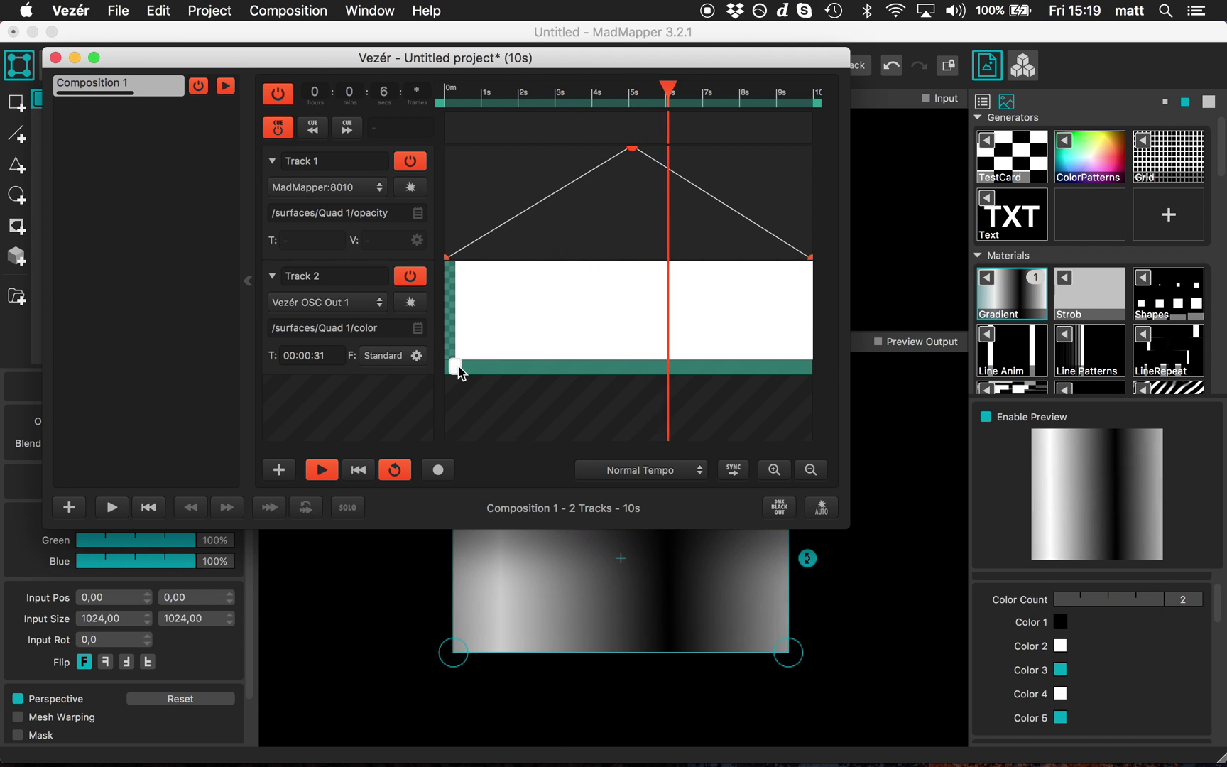
double_click(456, 367)
left_click_drag(1144, 534, 1200, 532)
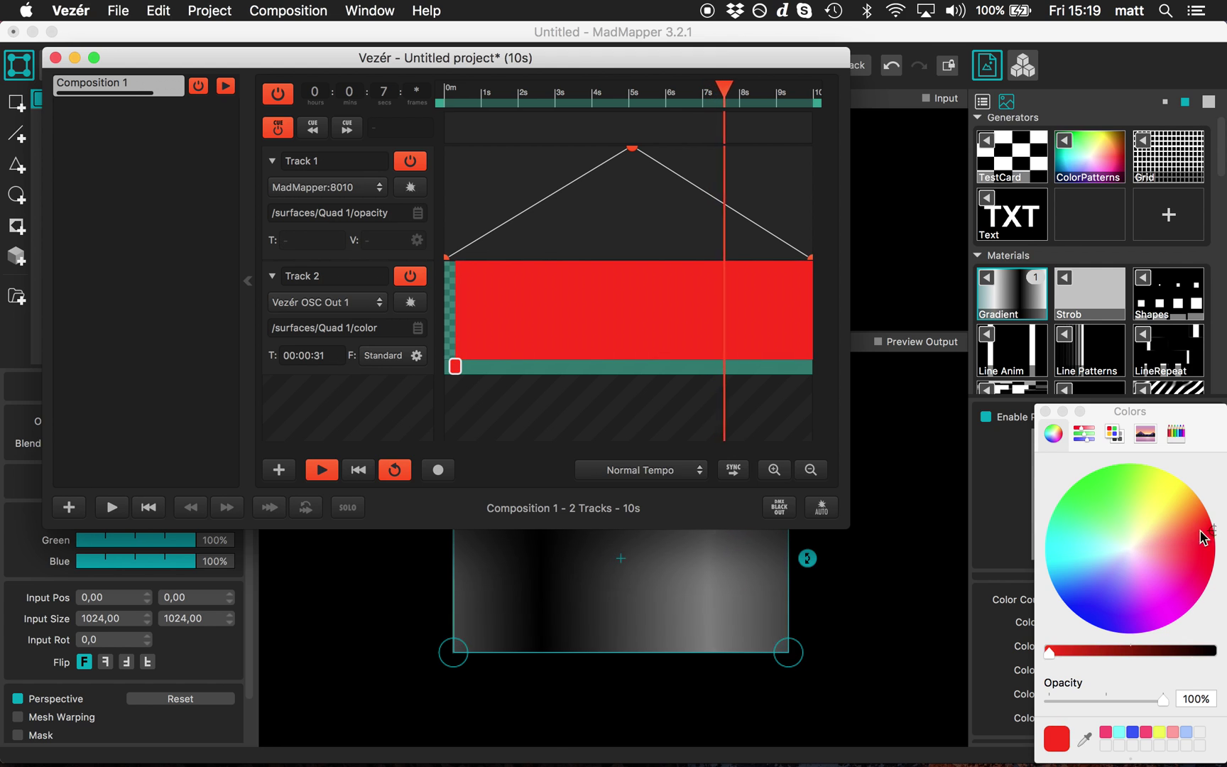
left_click(612, 334)
left_click(1151, 467)
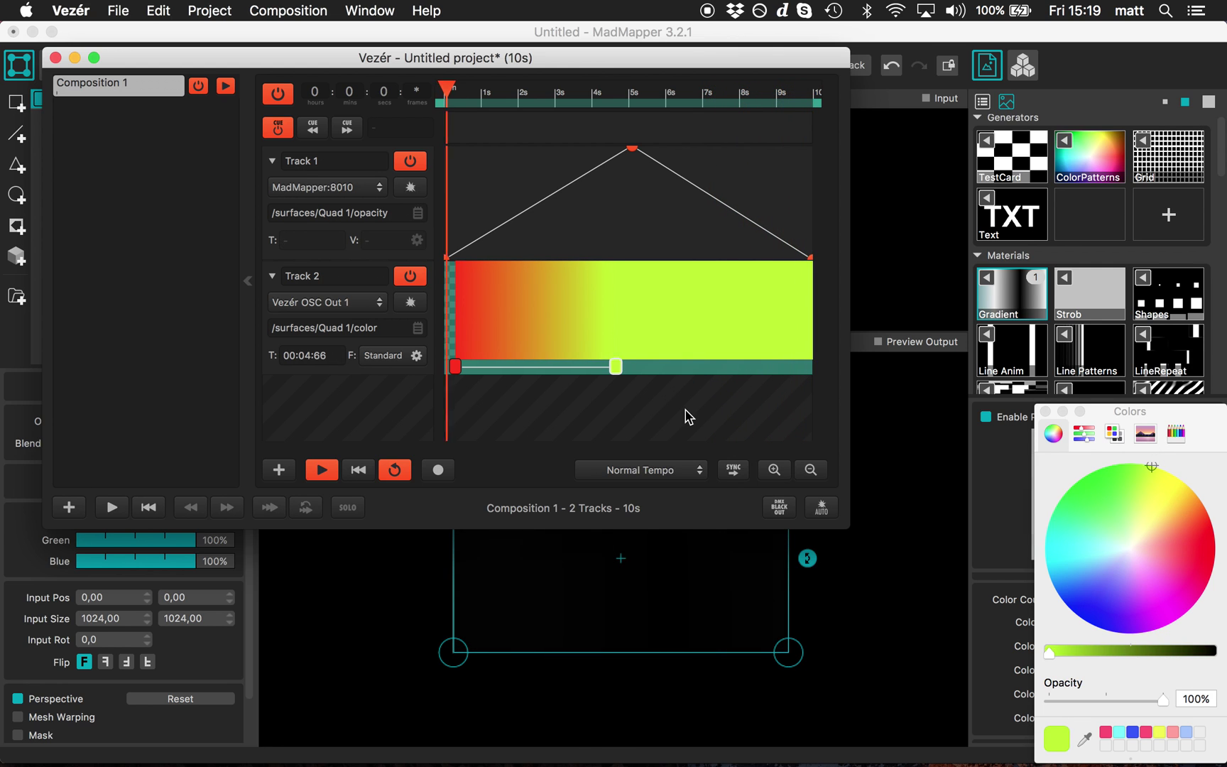
left_click(606, 642)
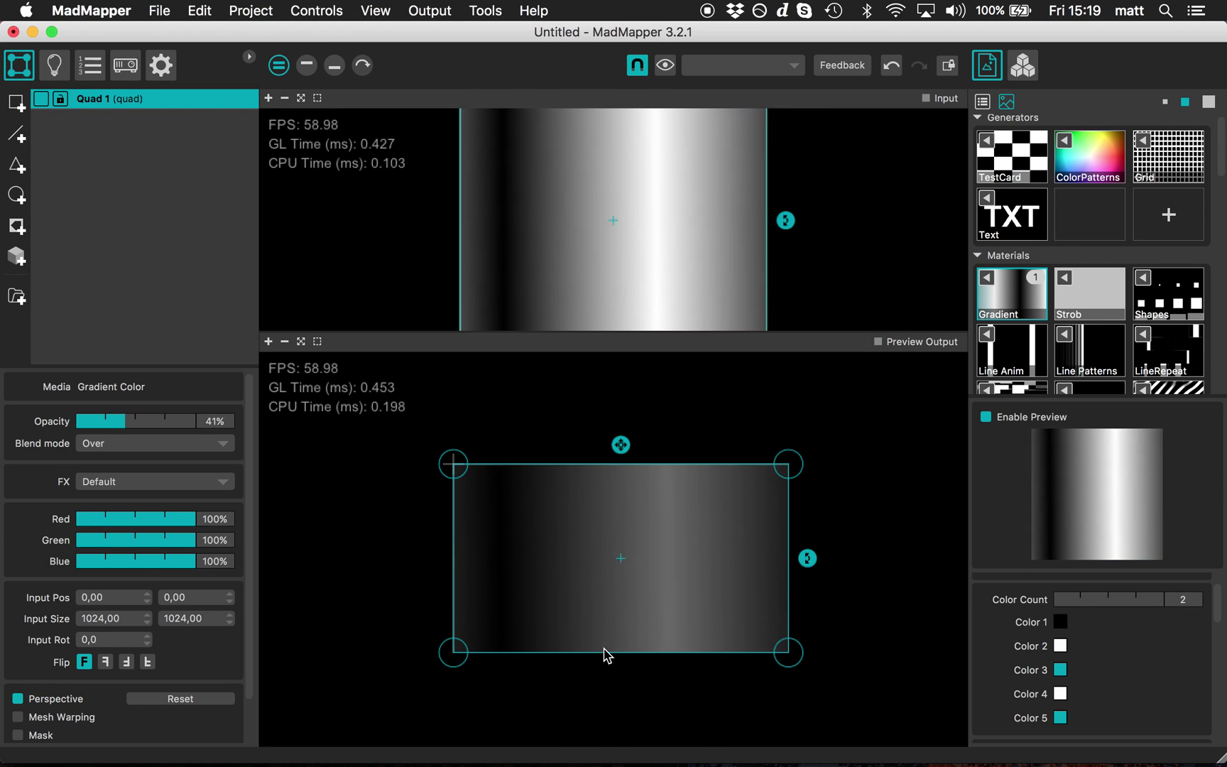
key("super+Tab")
Step: Send Track 2 to MadMapper:8010 and add a final red keyframe at 10 s
left_click(356, 307)
left_click(363, 316)
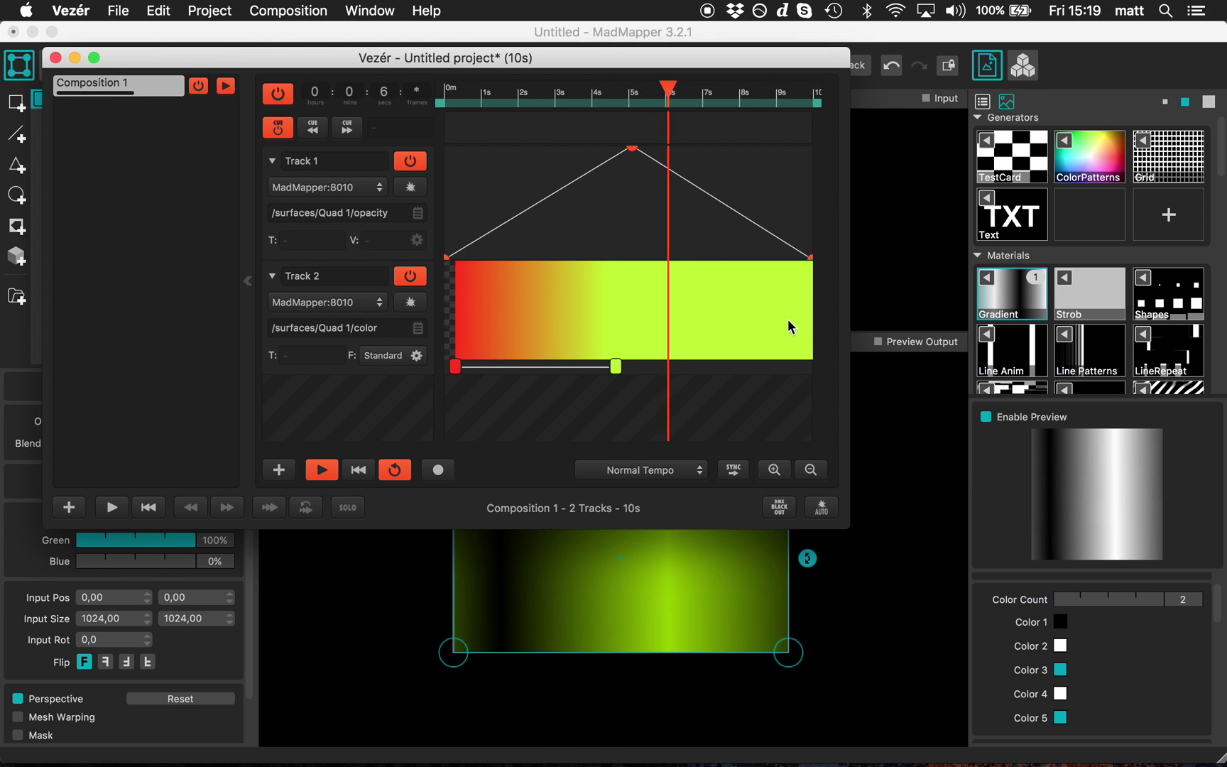
double_click(810, 326)
left_click(1212, 550)
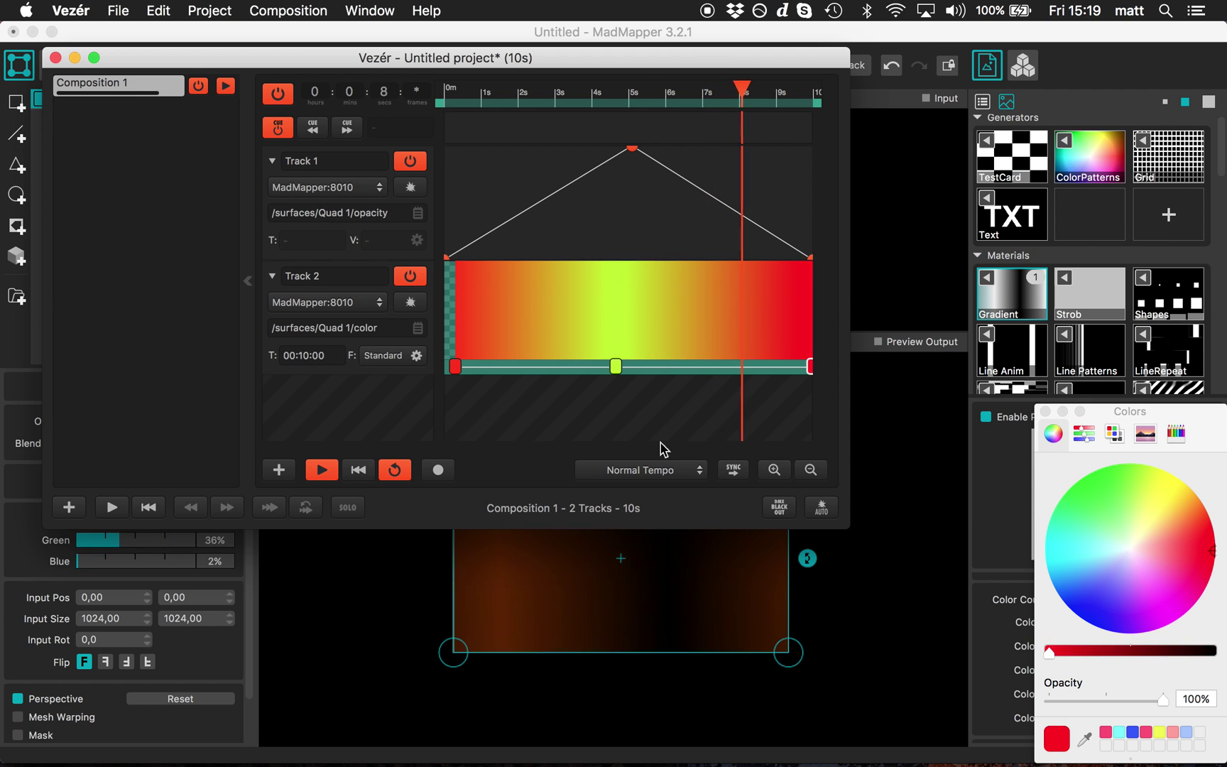
left_click(658, 430)
left_click(659, 619)
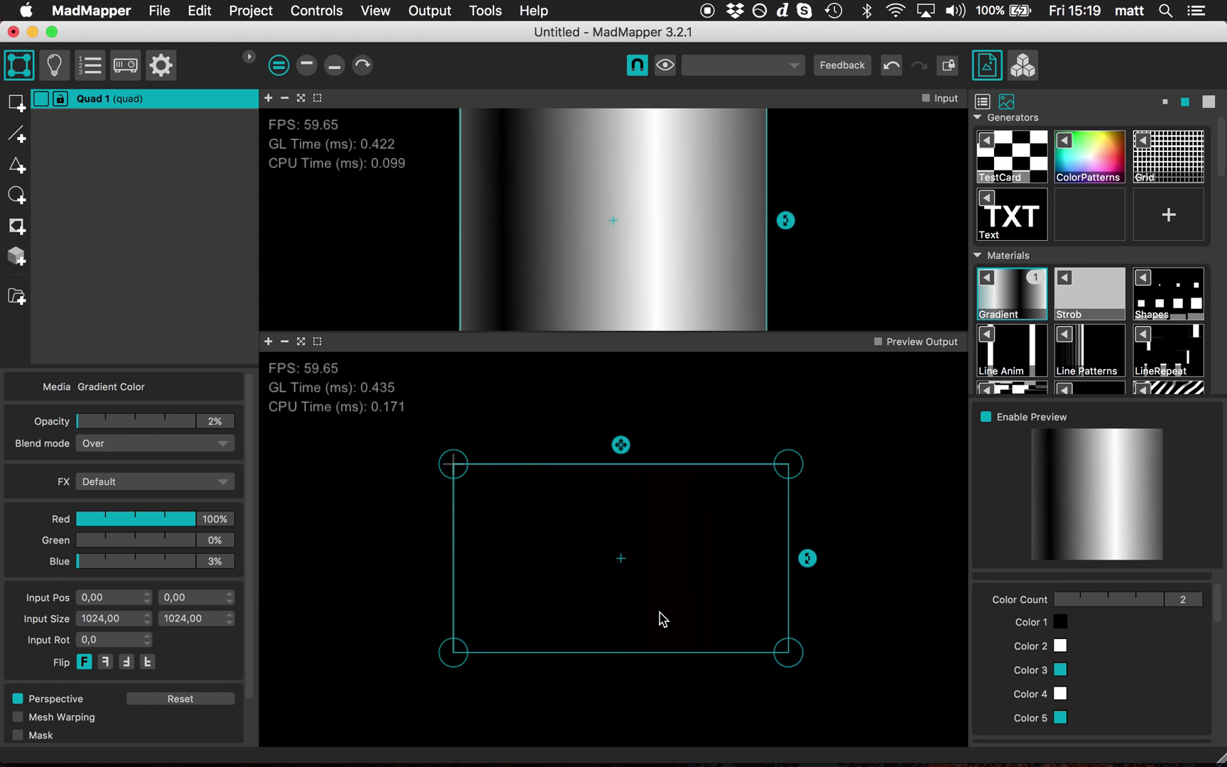
key("super+Tab")
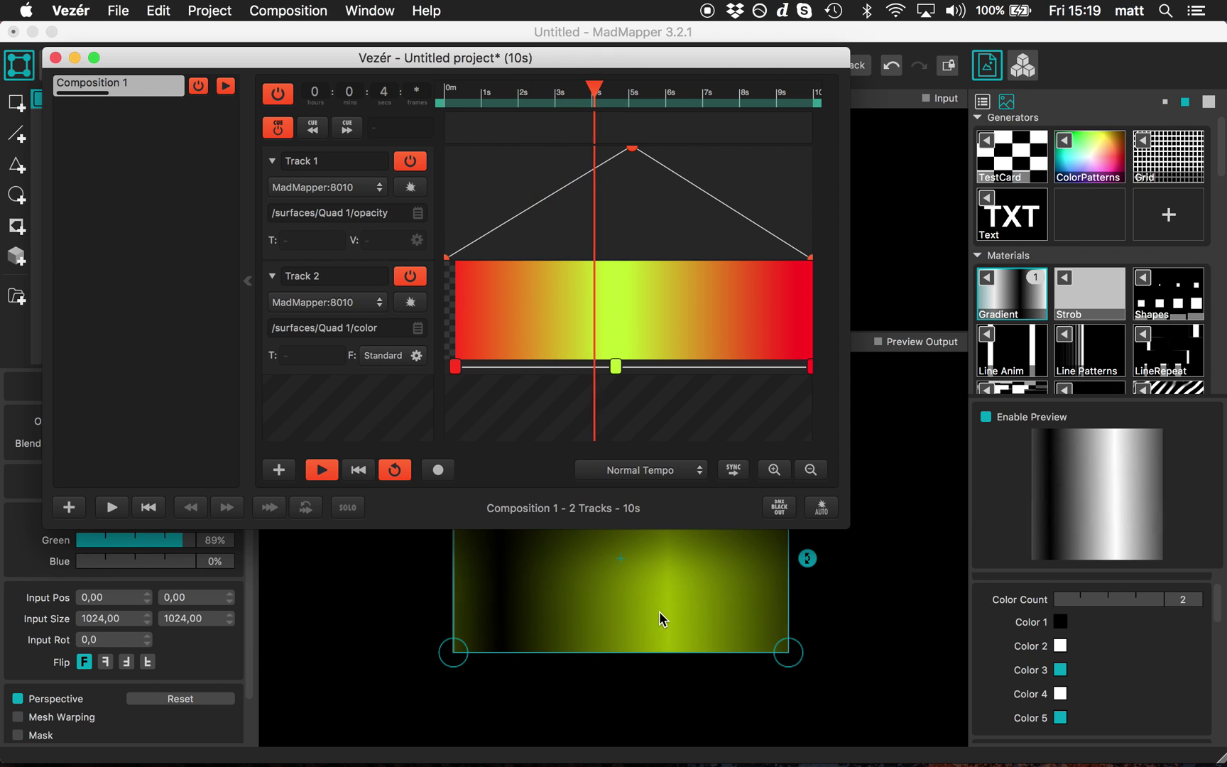
Step: Test the gradient's rotation in MadMapper, then reset it to 0
scroll(1090, 638, "down", 3)
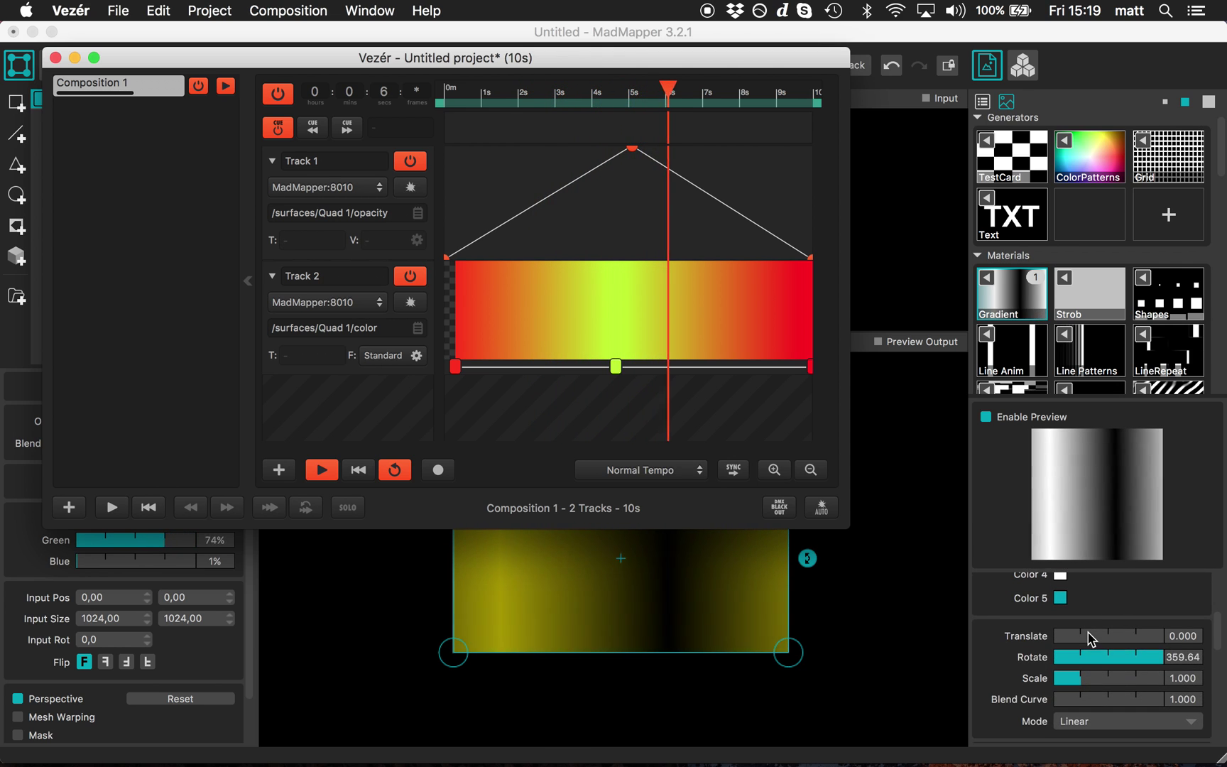
scroll(1090, 639, "up", 3)
scroll(1090, 637, "down", 4)
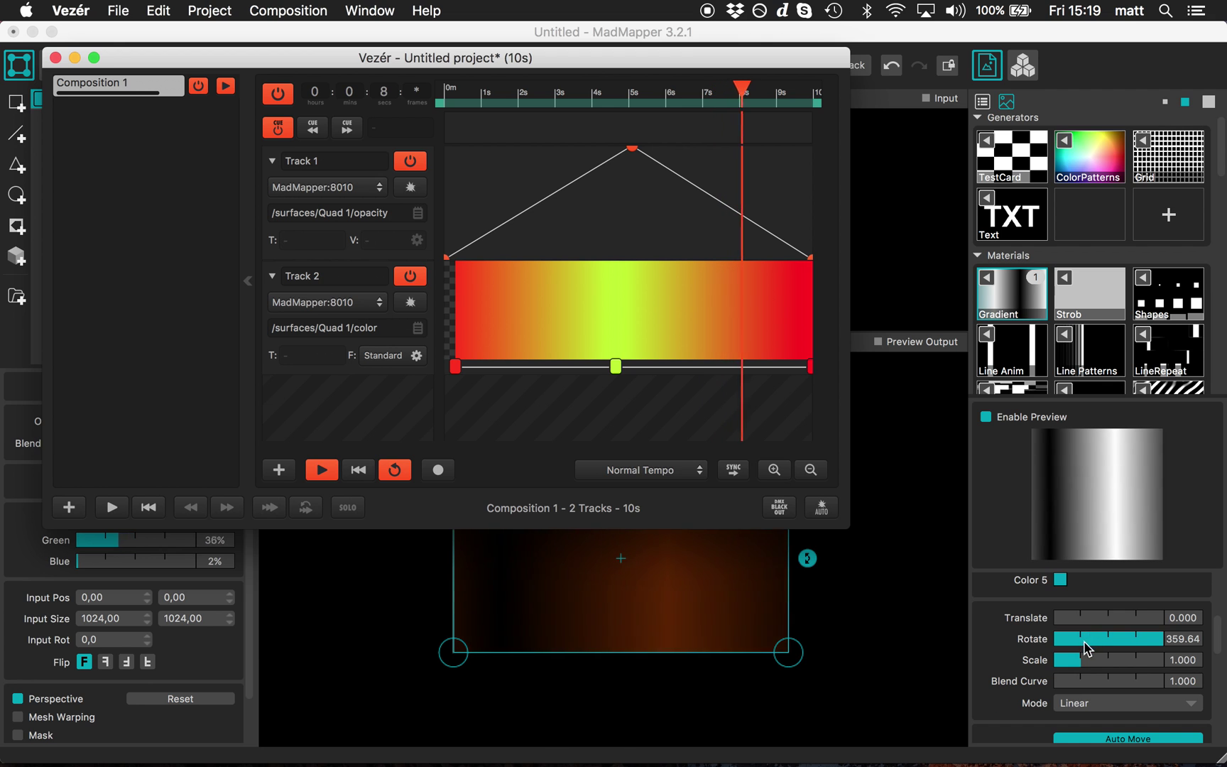
left_click_drag(1084, 648, 1164, 639)
double_click(1164, 639)
key("super+k")
key("super+k")
key("super+Tab")
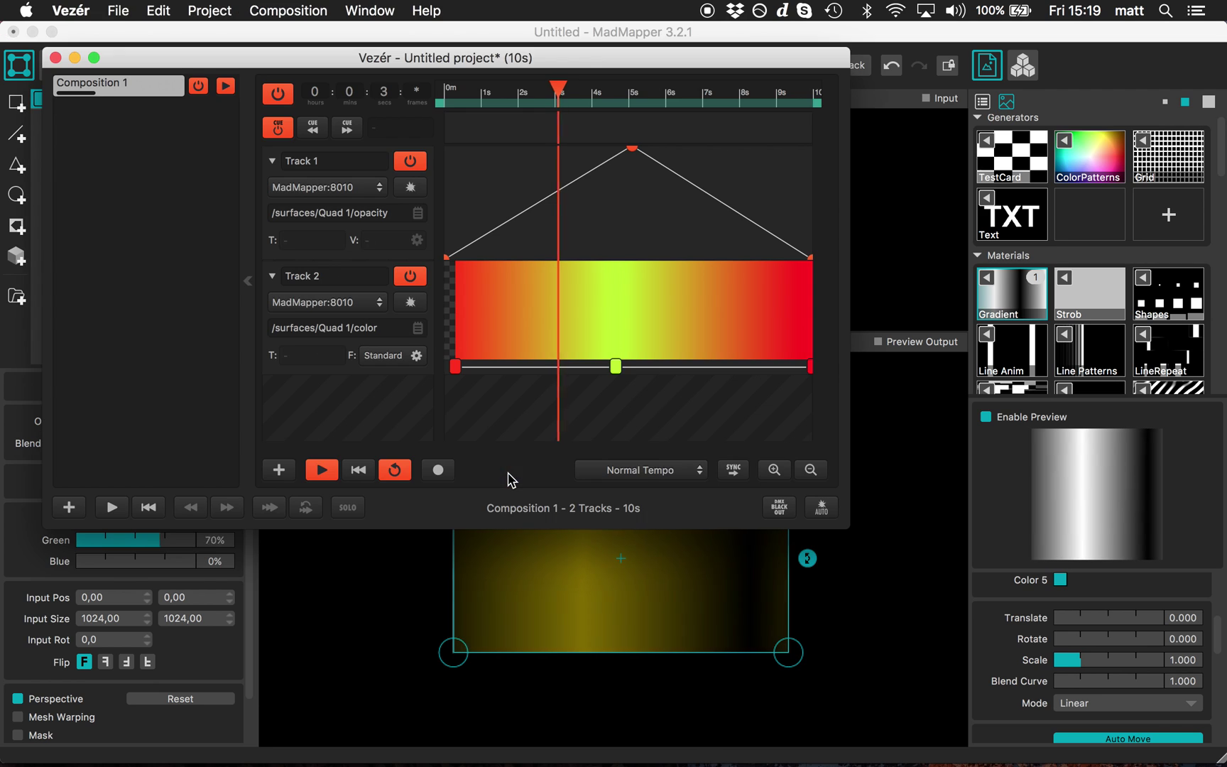
Step: Add OSC Value Track 3 and retype its address toward /medias/Gradient Color/parameters/Global/Rotate
left_click(285, 467)
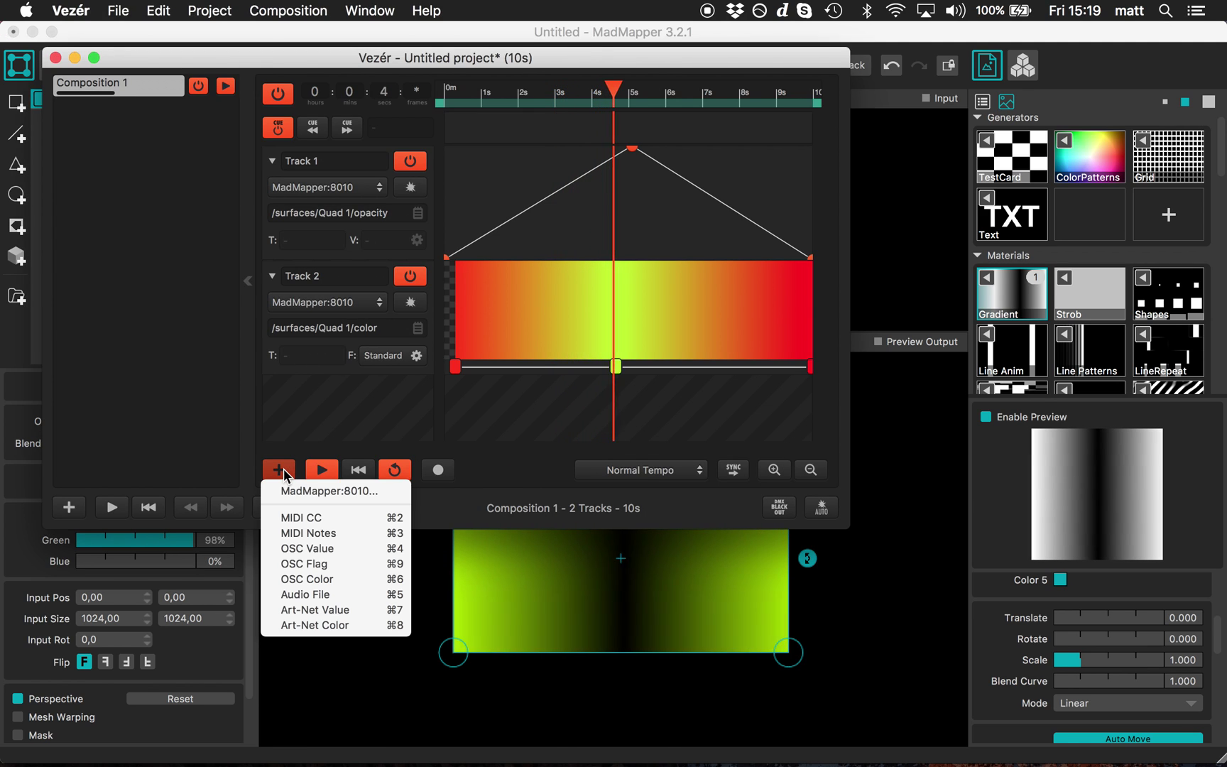
left_click(311, 551)
scroll(381, 412, "down", 1)
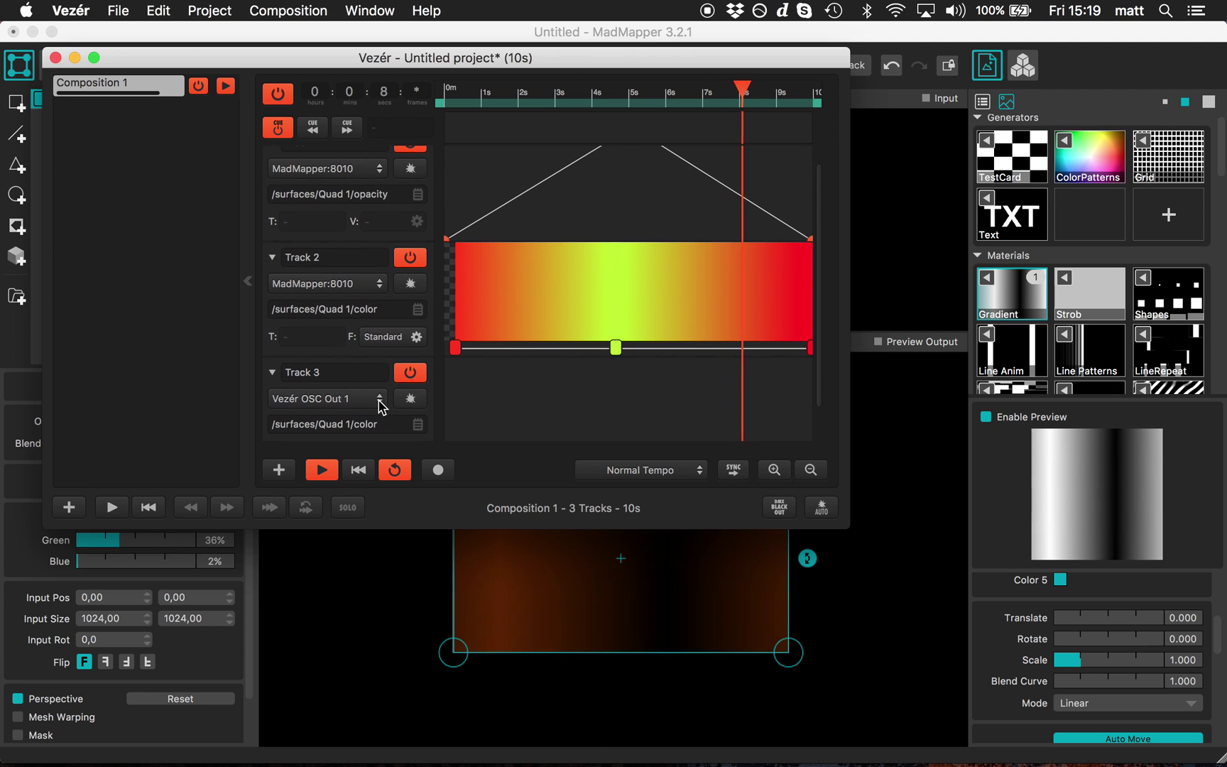
left_click_drag(310, 425, 282, 425)
type("medias")
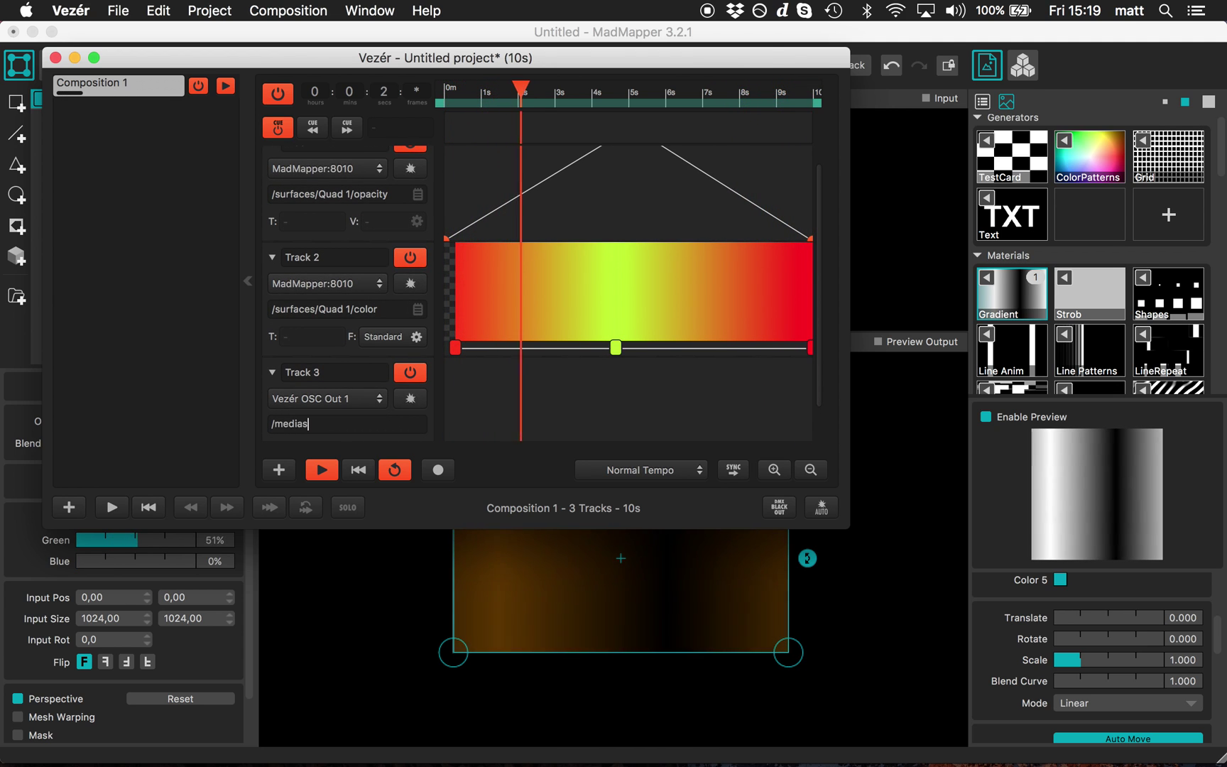
type("/Gradi")
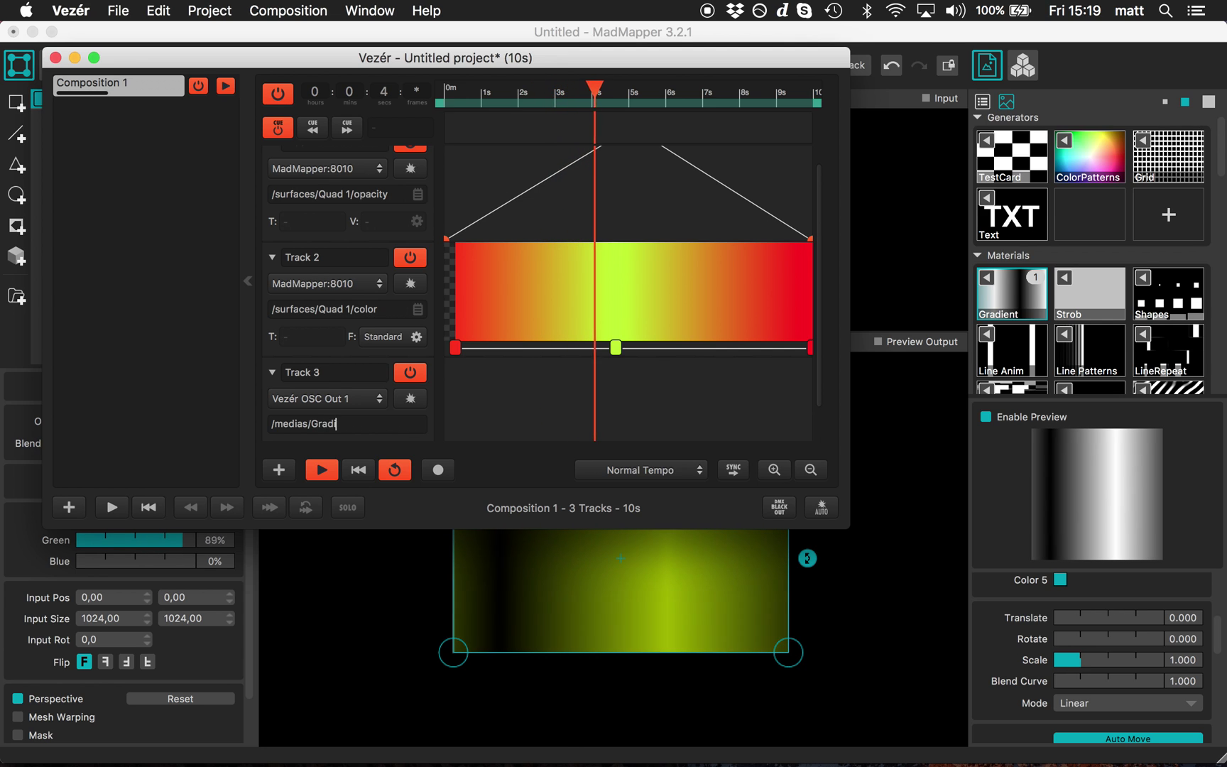
type("ent Color/")
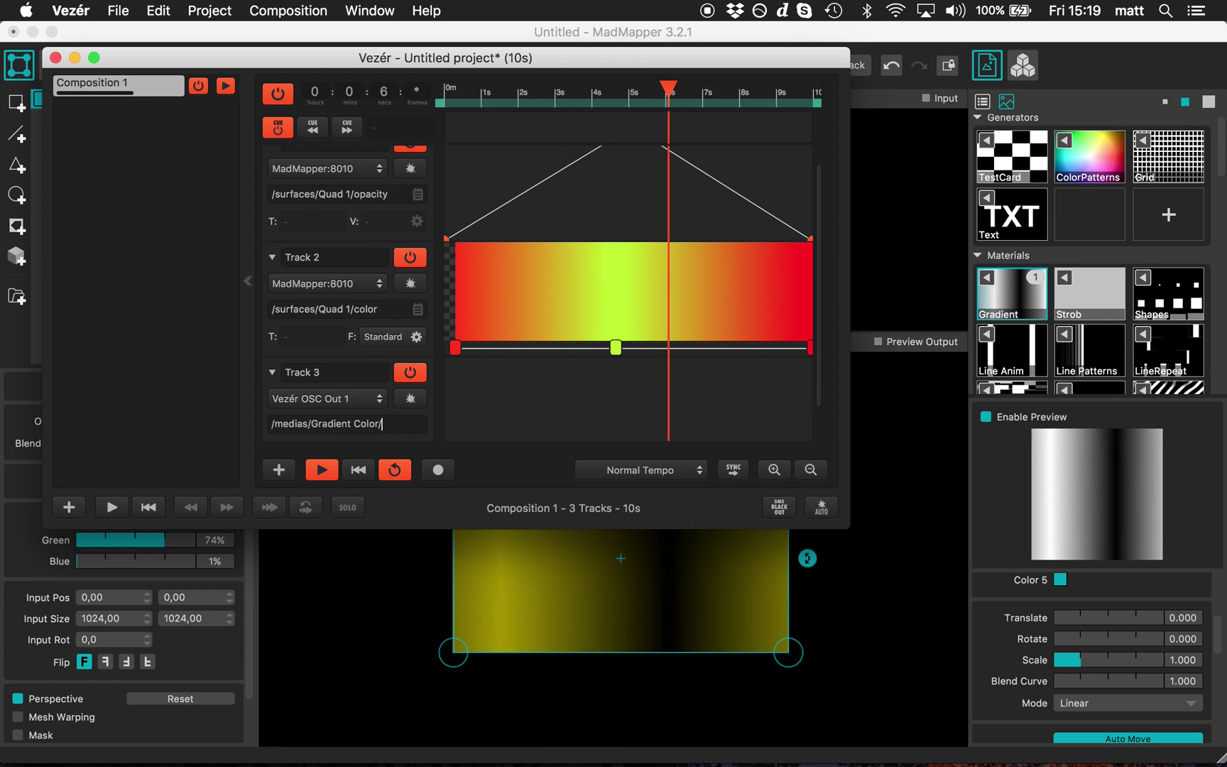
type("parameters")
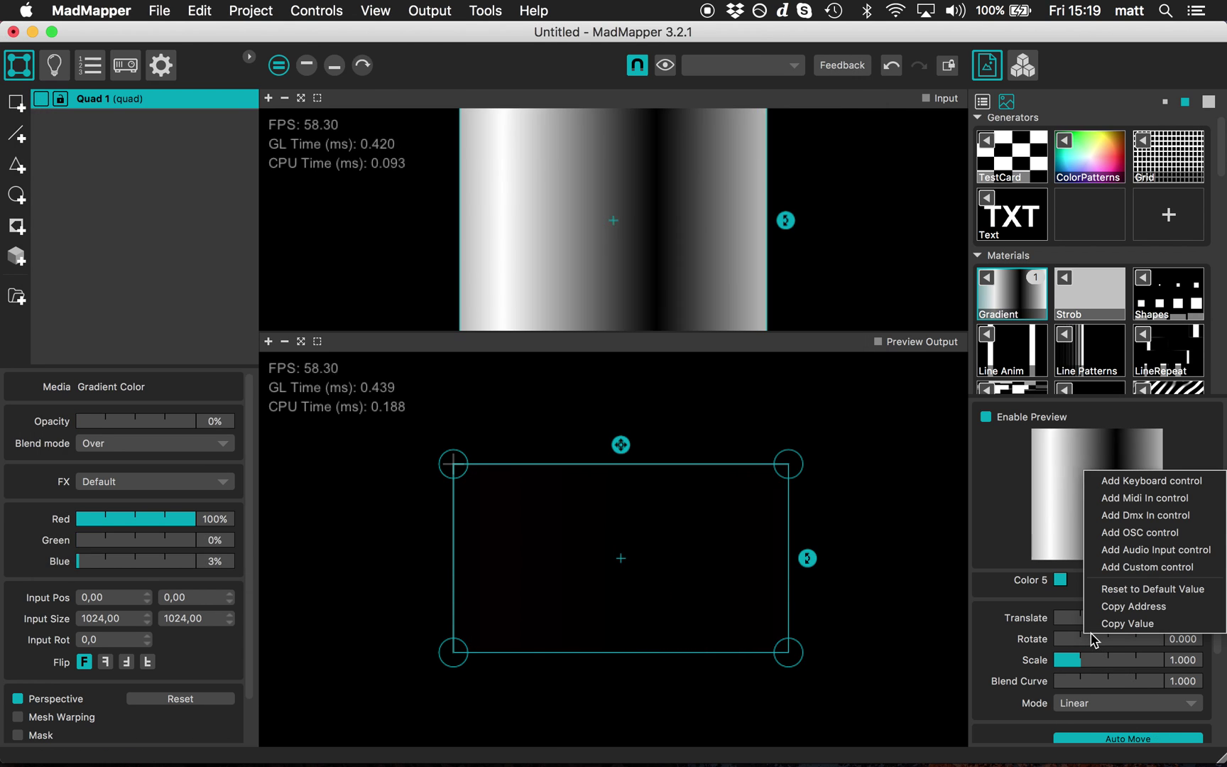
left_click(1164, 493)
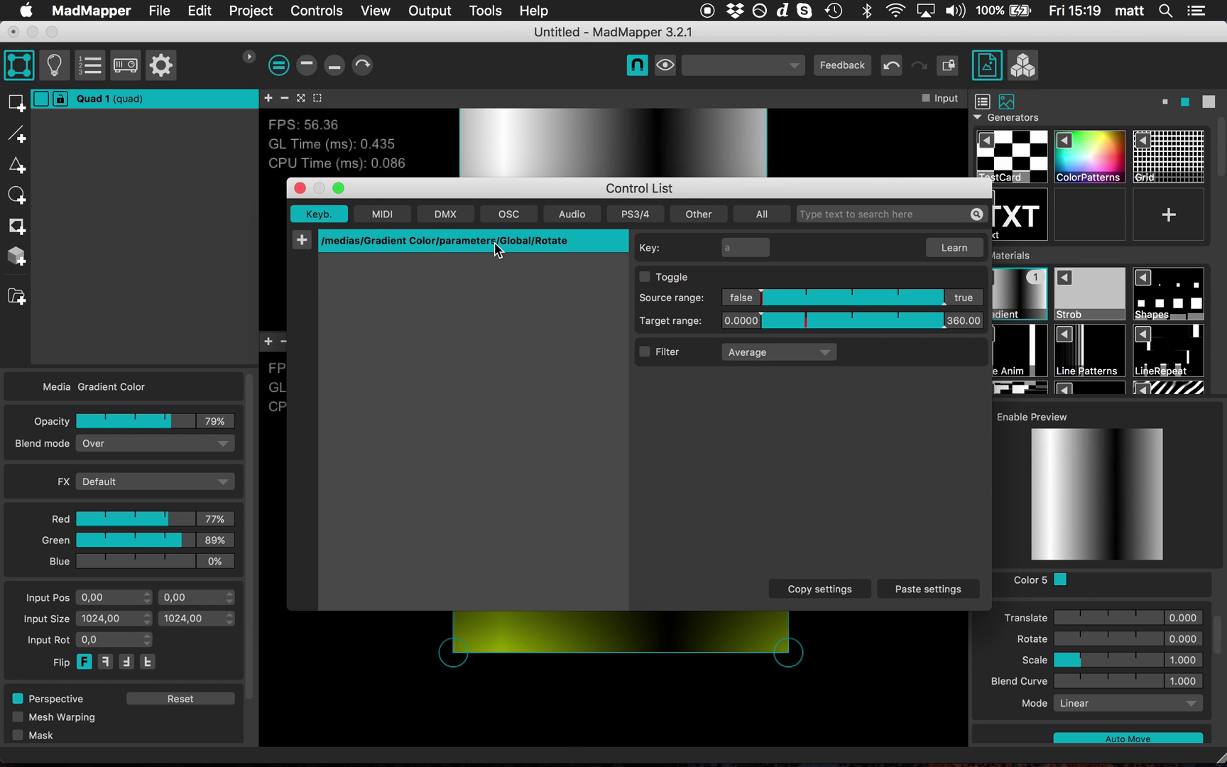
key("super+Tab")
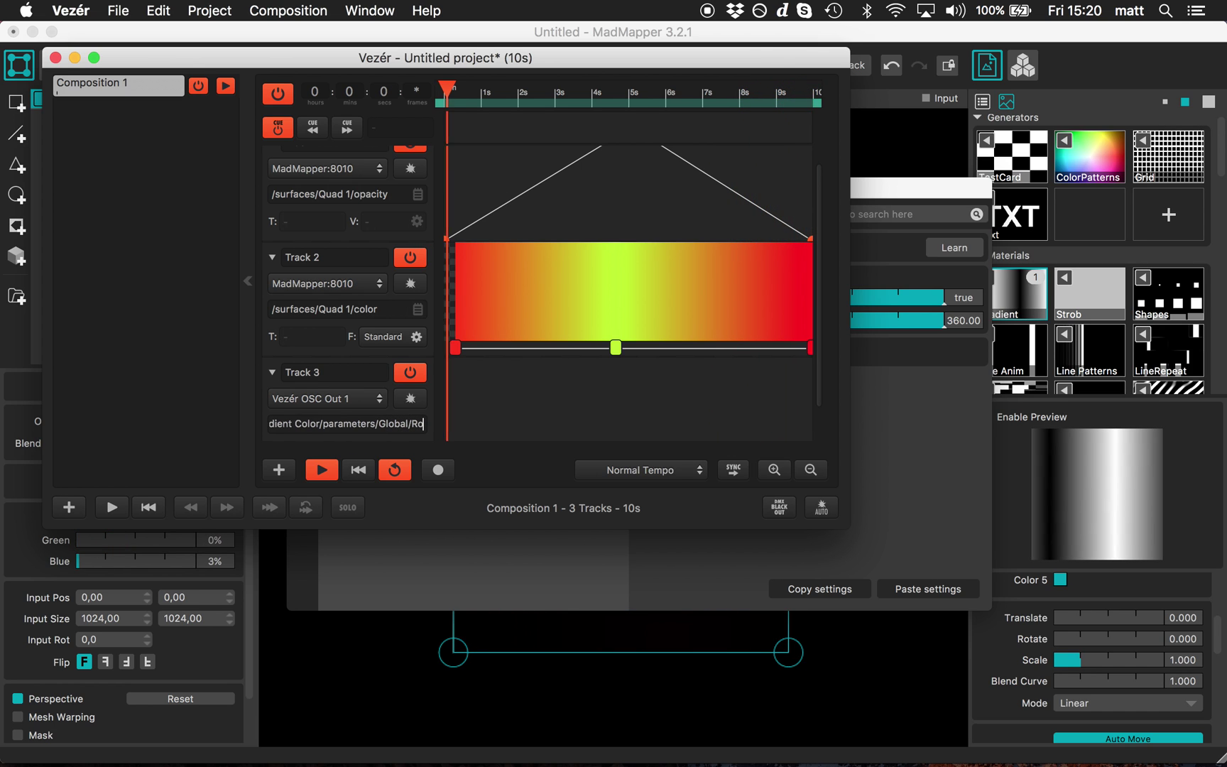
Step: Add Track 3 keyframes starting at 0 and ending at 0.70 at 10 s
left_click(497, 429)
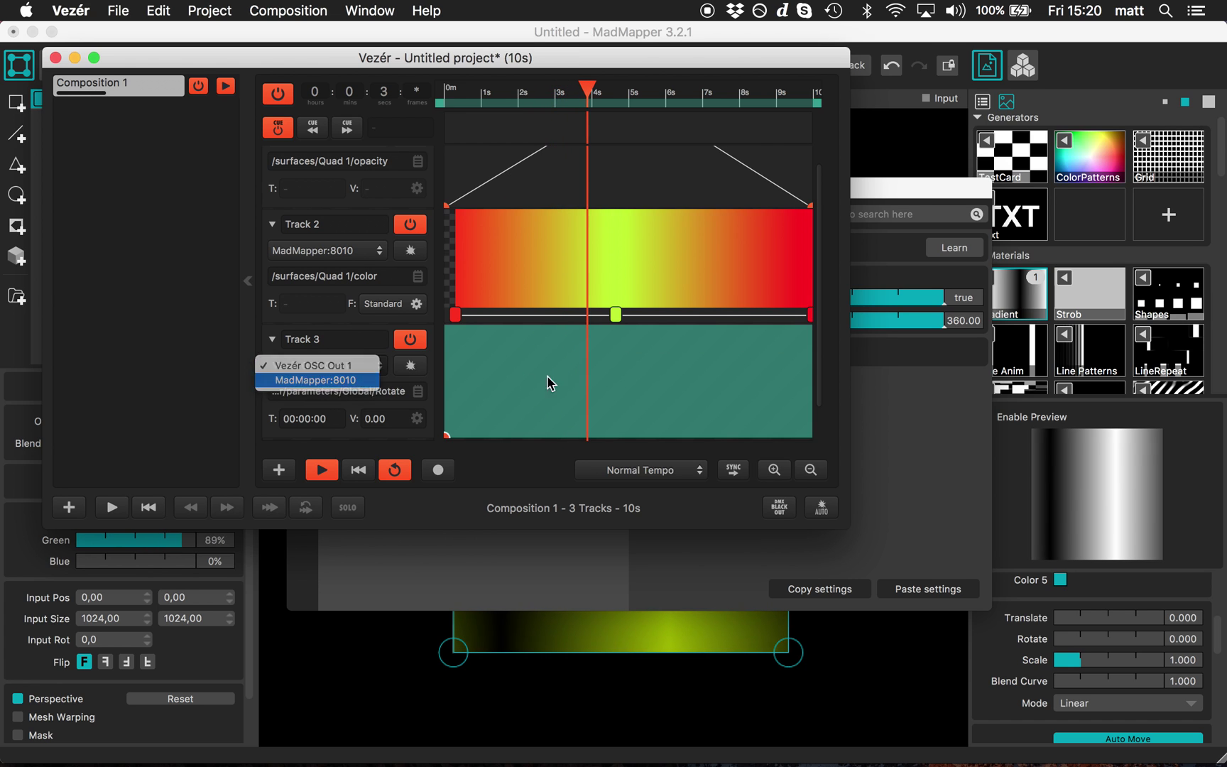
left_click(808, 360)
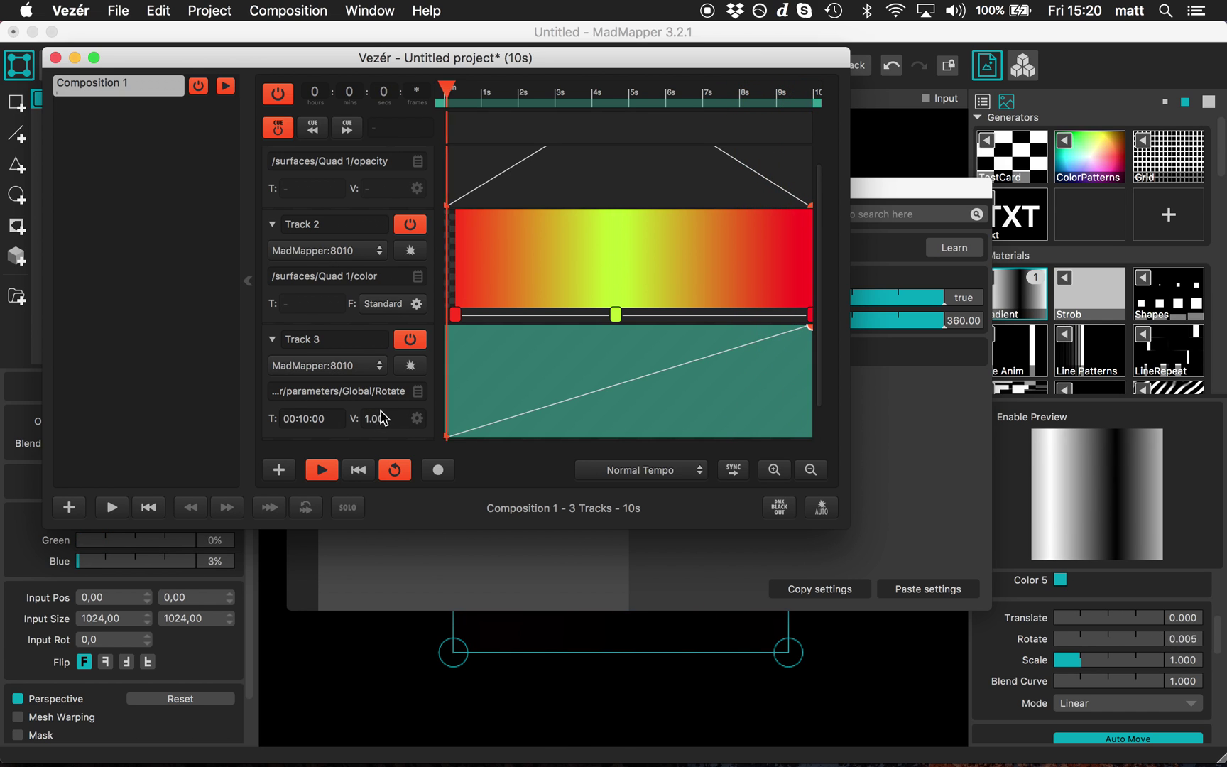
left_click(416, 419)
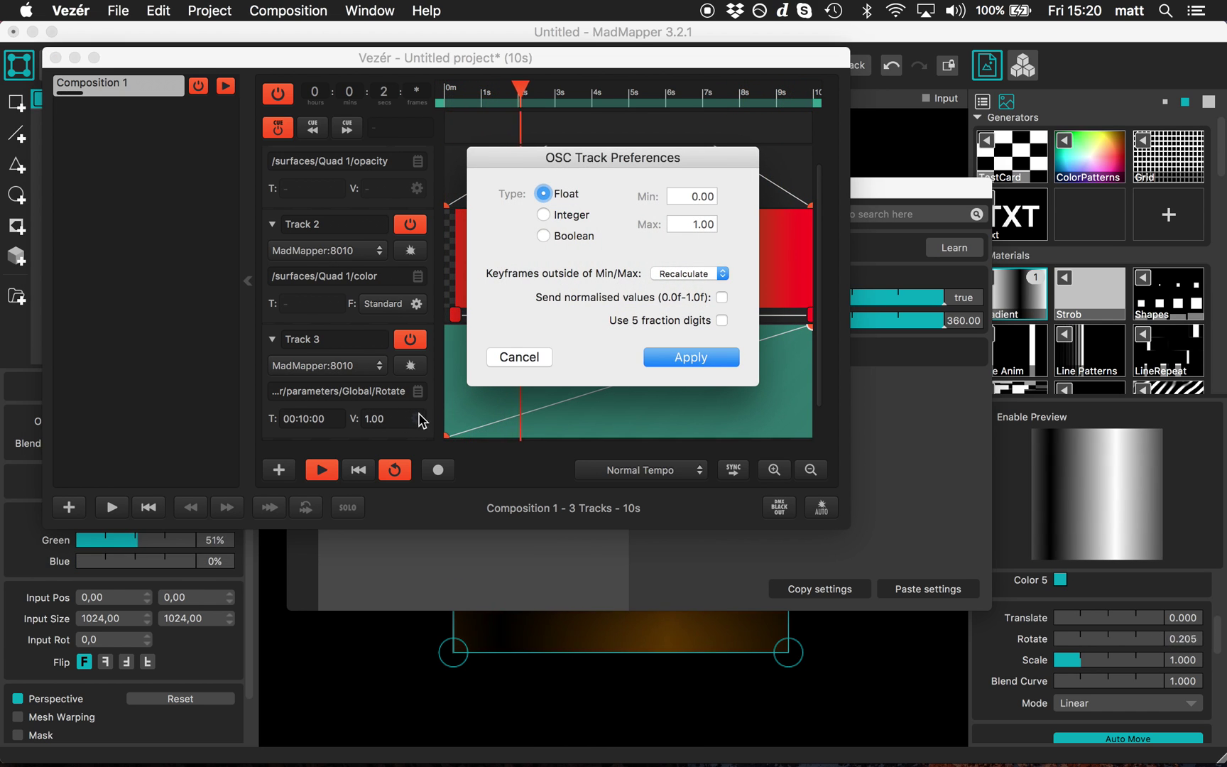
left_click(541, 357)
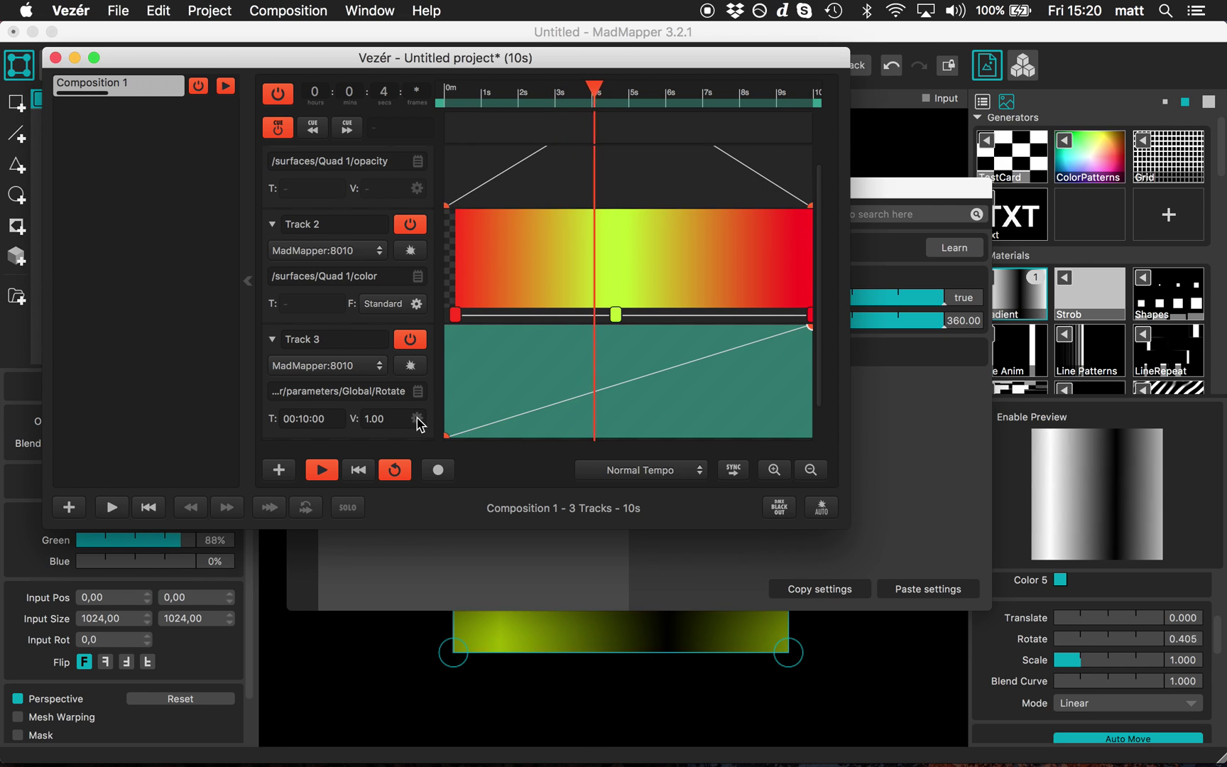
Step: Set Track 3's value range to 0–360, apply, and watch the gradient spin in MadMapper
left_click(416, 419)
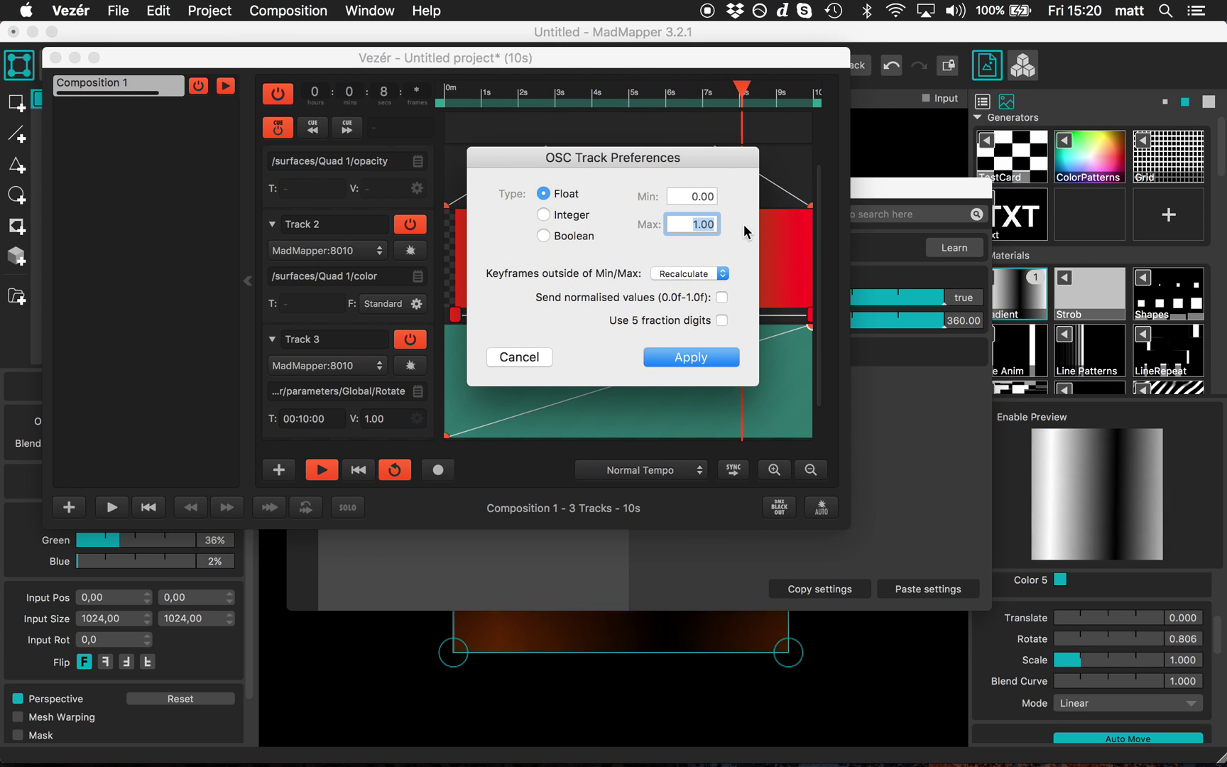
type("360")
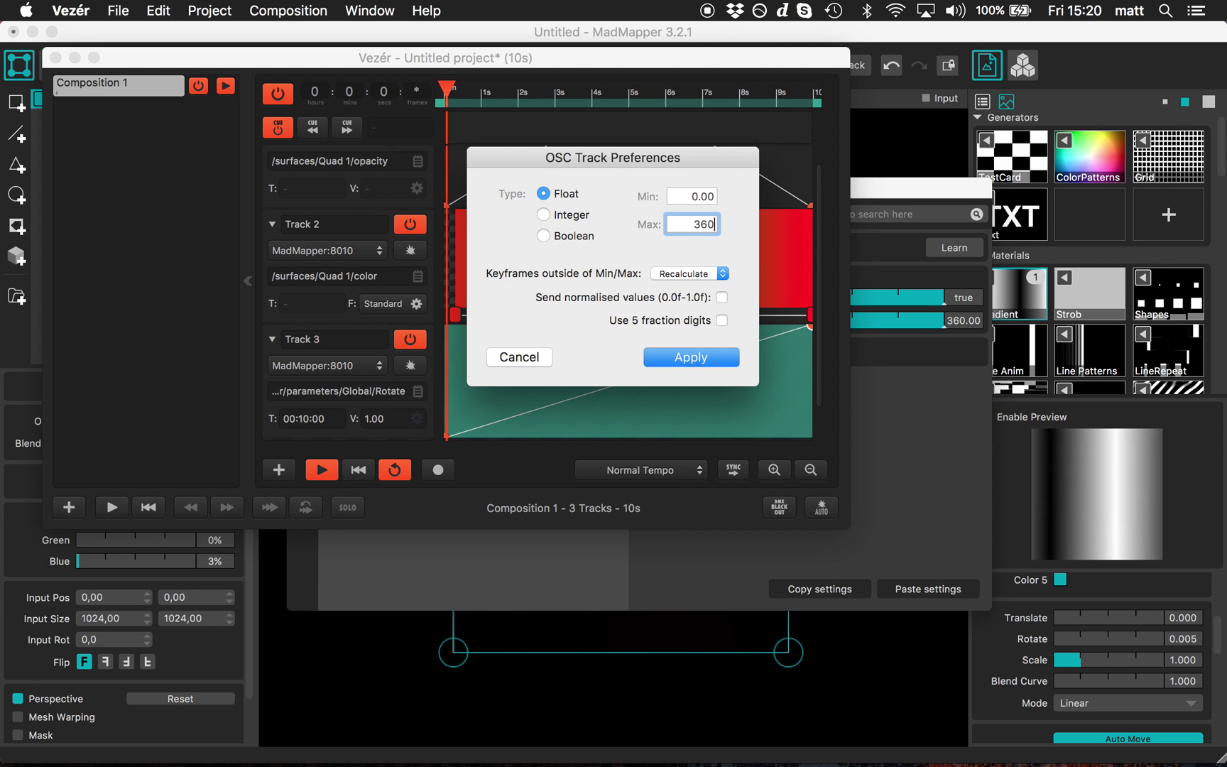
left_click(705, 359)
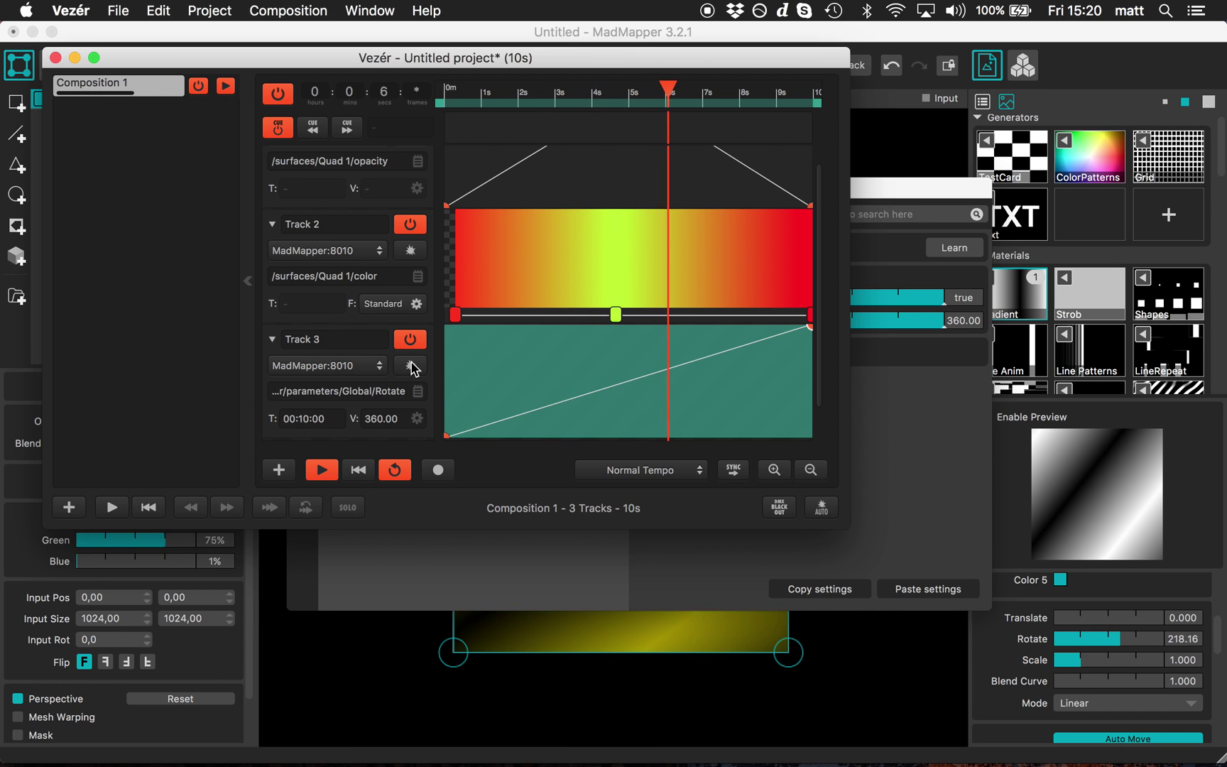
left_click(578, 705)
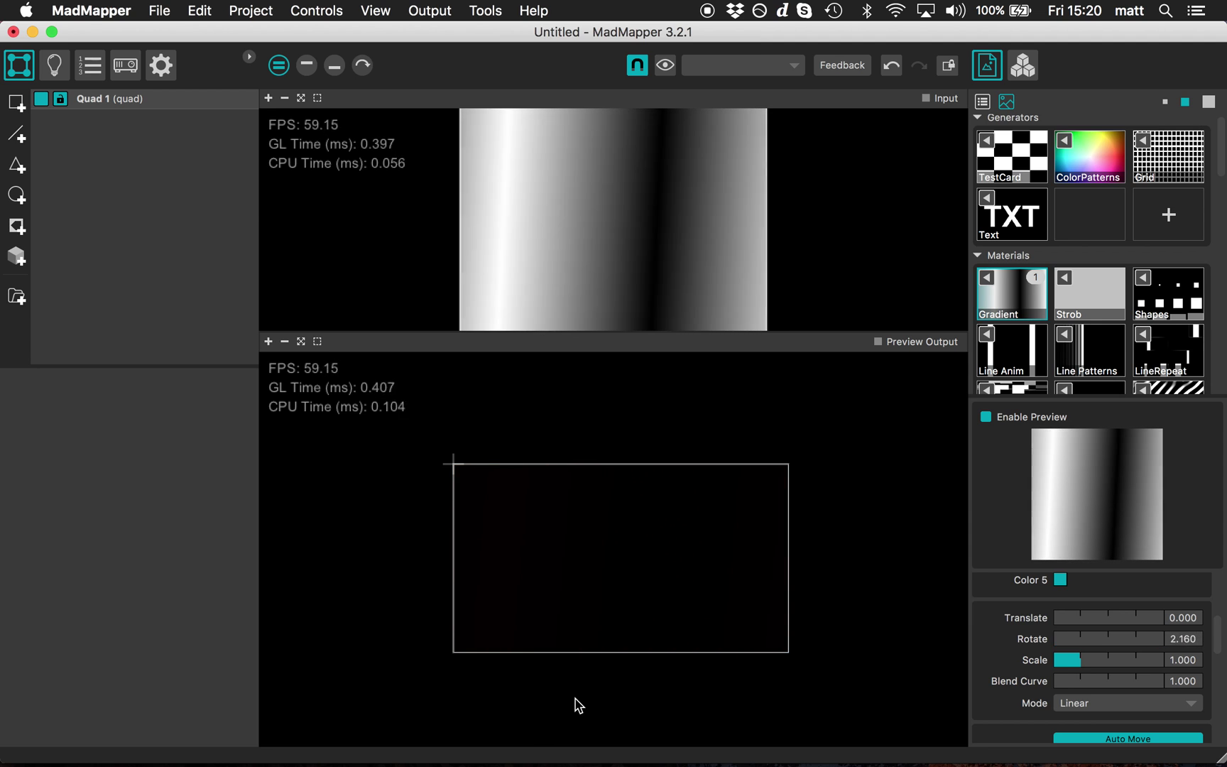
key("super+Tab")
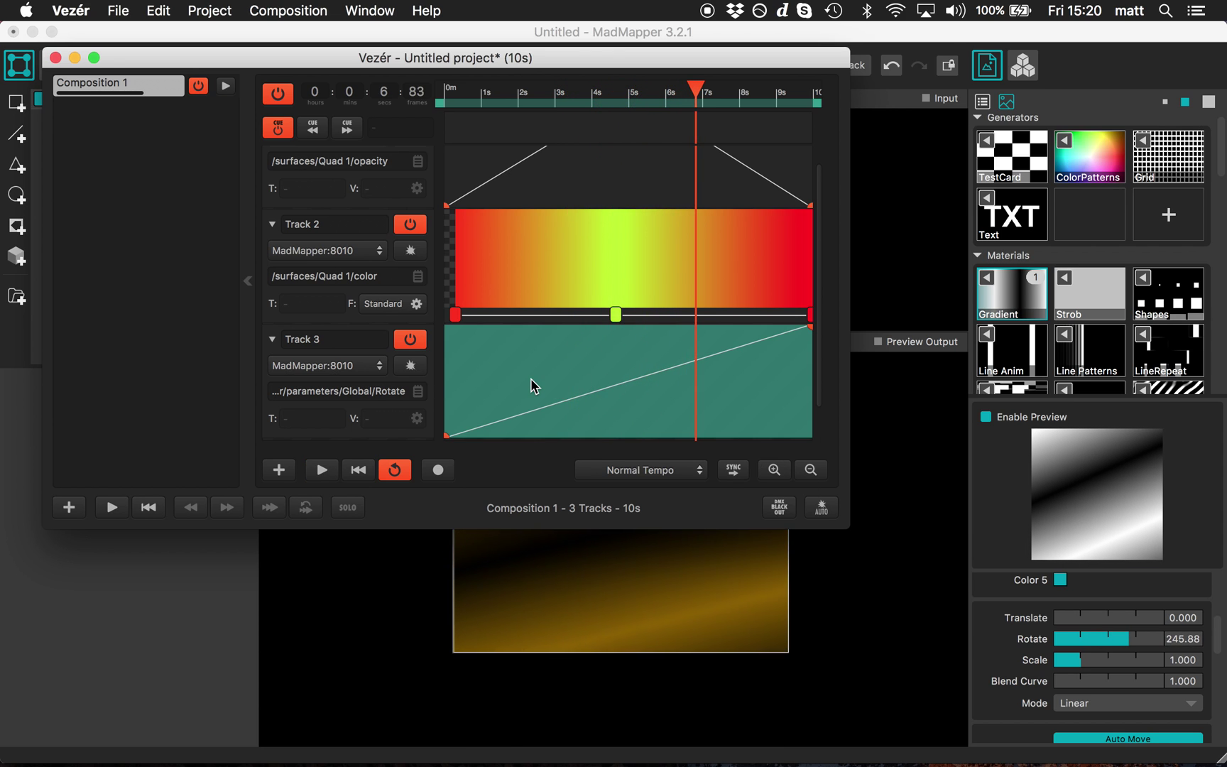
Step: Delete the rotate and colour tracks from the Vezér composition
key("BackSpace")
left_click(534, 313)
key("BackSpace")
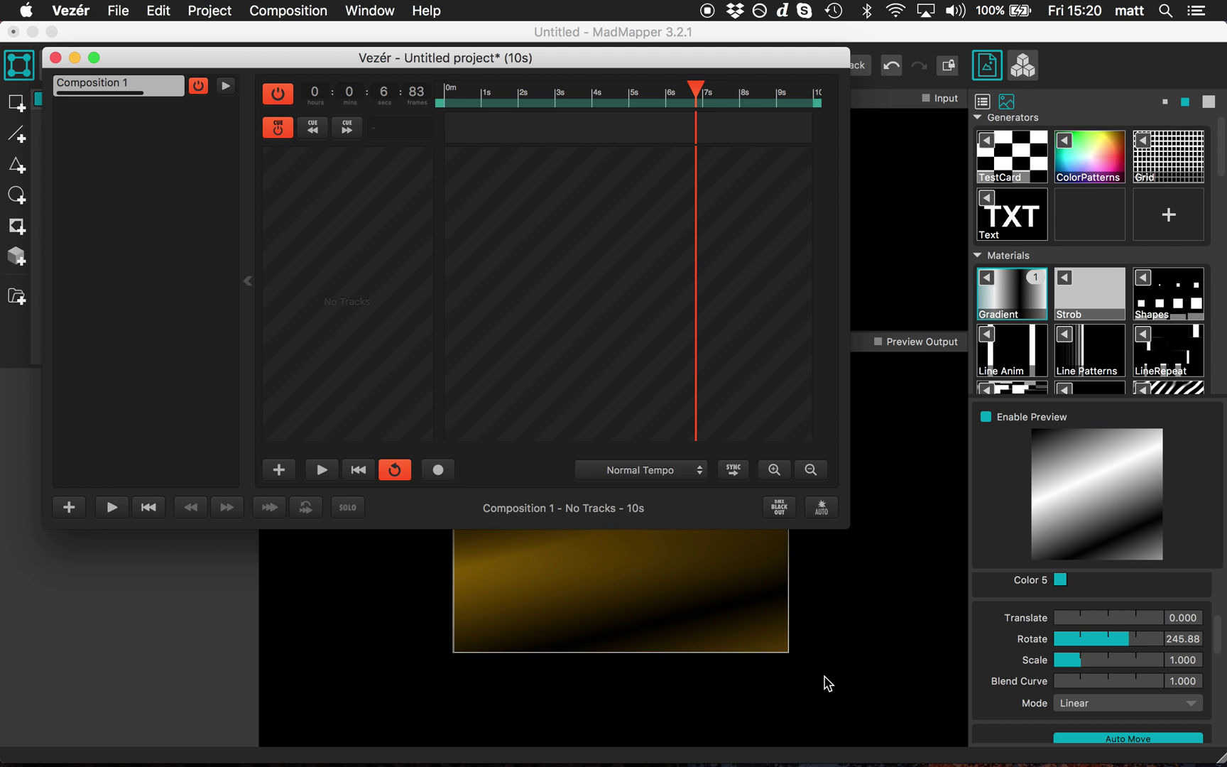
Step: Raise Quad 1's red, green, blue and opacity to 100% in MadMapper
left_click(828, 683)
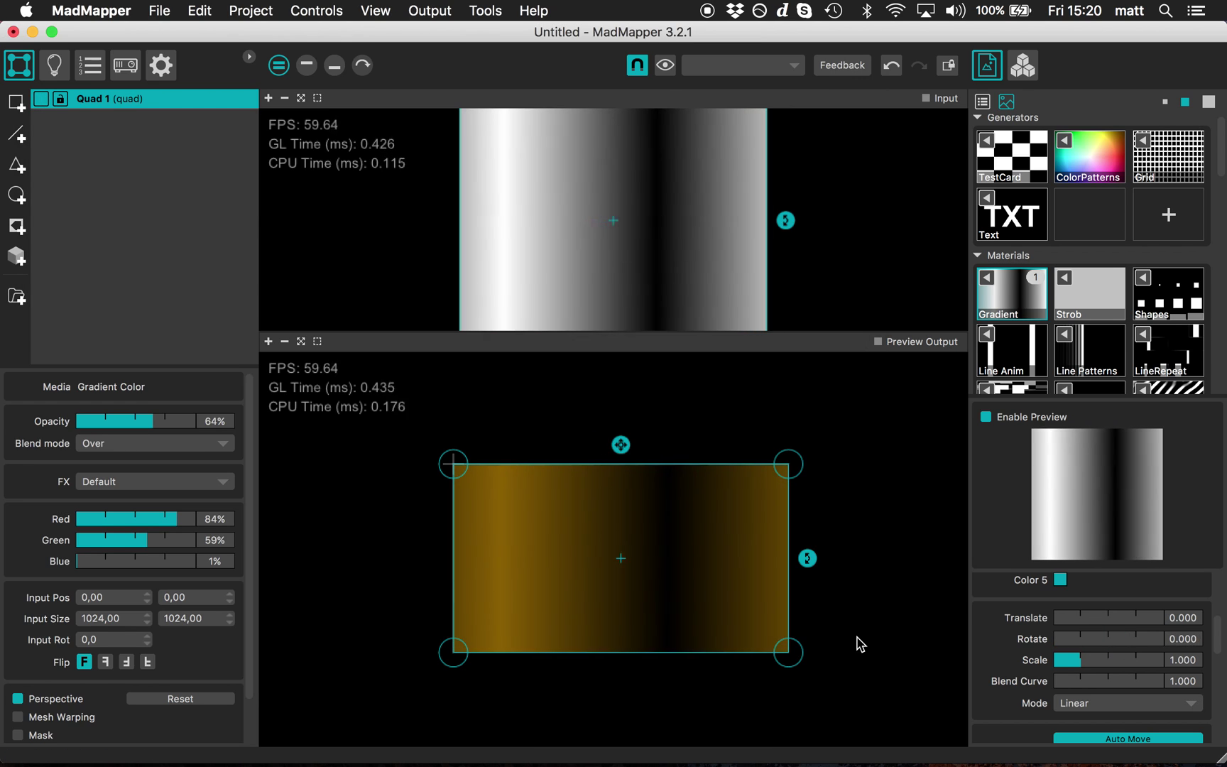
left_click_drag(127, 519, 250, 552)
left_click_drag(92, 561, 284, 562)
left_click_drag(152, 421, 293, 425)
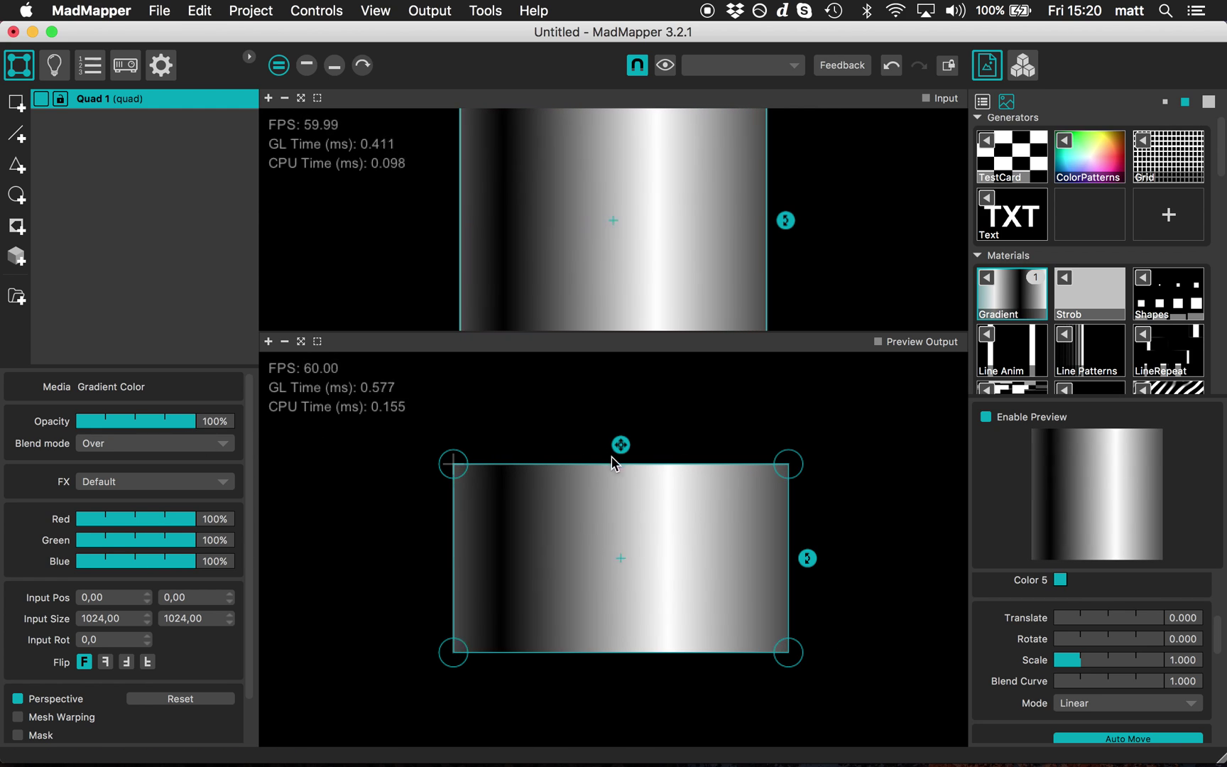
left_click(813, 735)
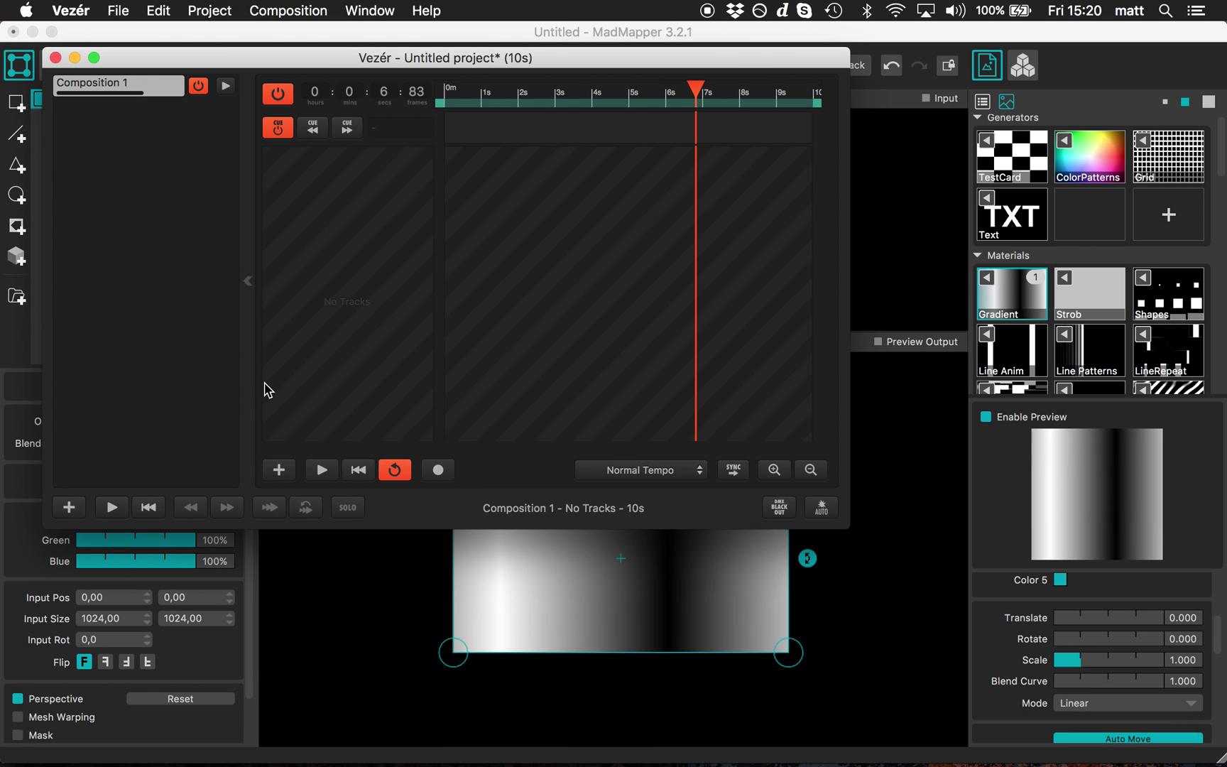
Step: Browse MadMapper:8010 OSC addresses and create a track for /surfaces/Quad 1/opacity
left_click(277, 471)
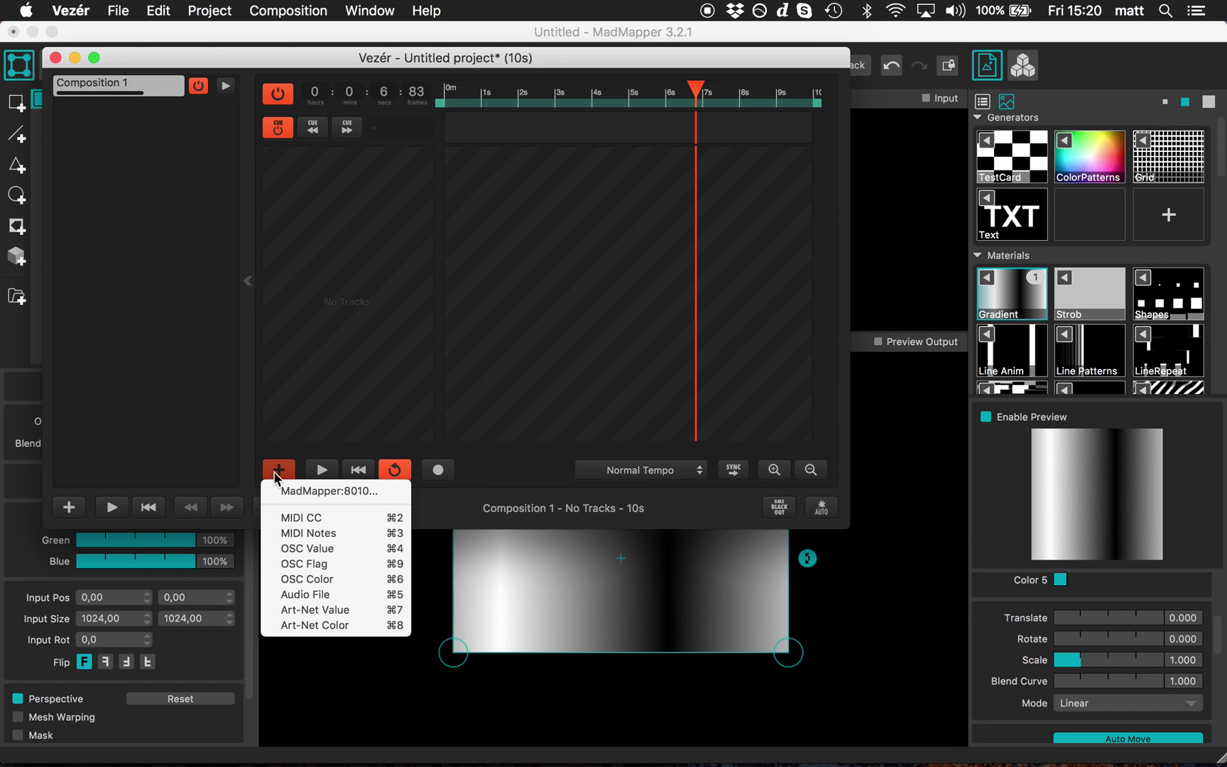
left_click(338, 491)
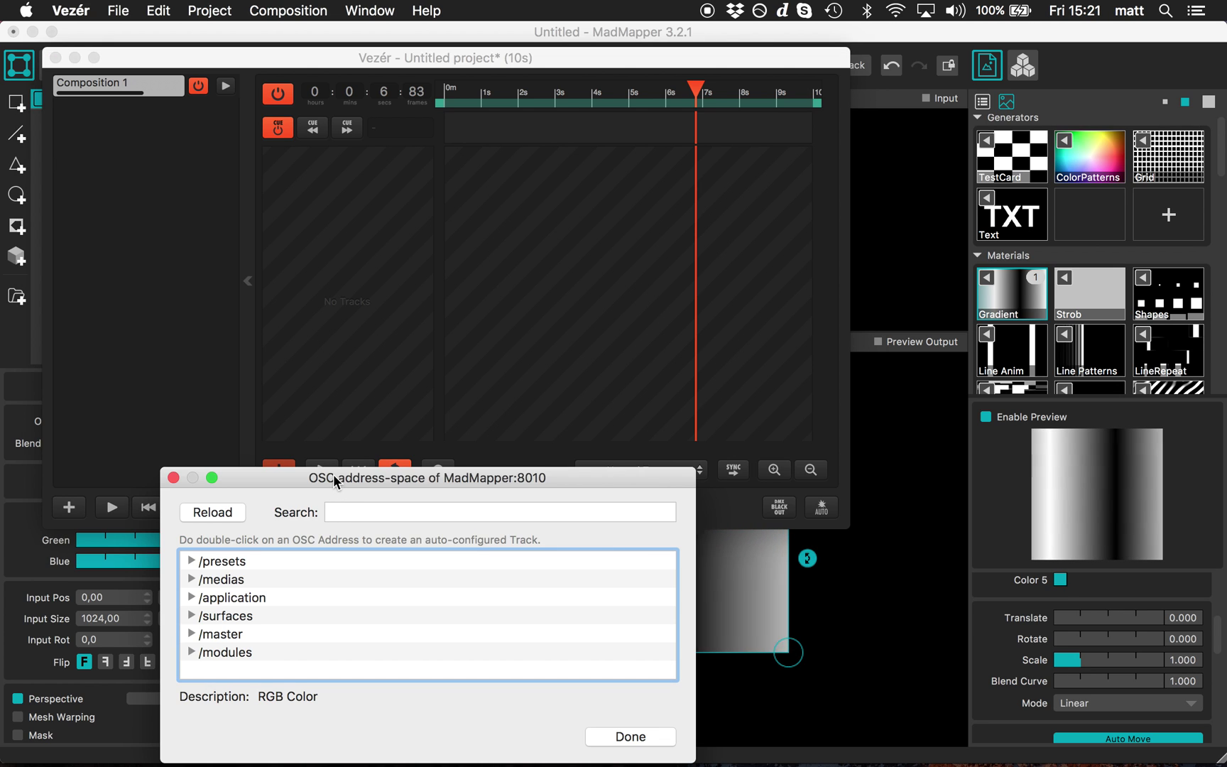
left_click_drag(333, 474, 287, 207)
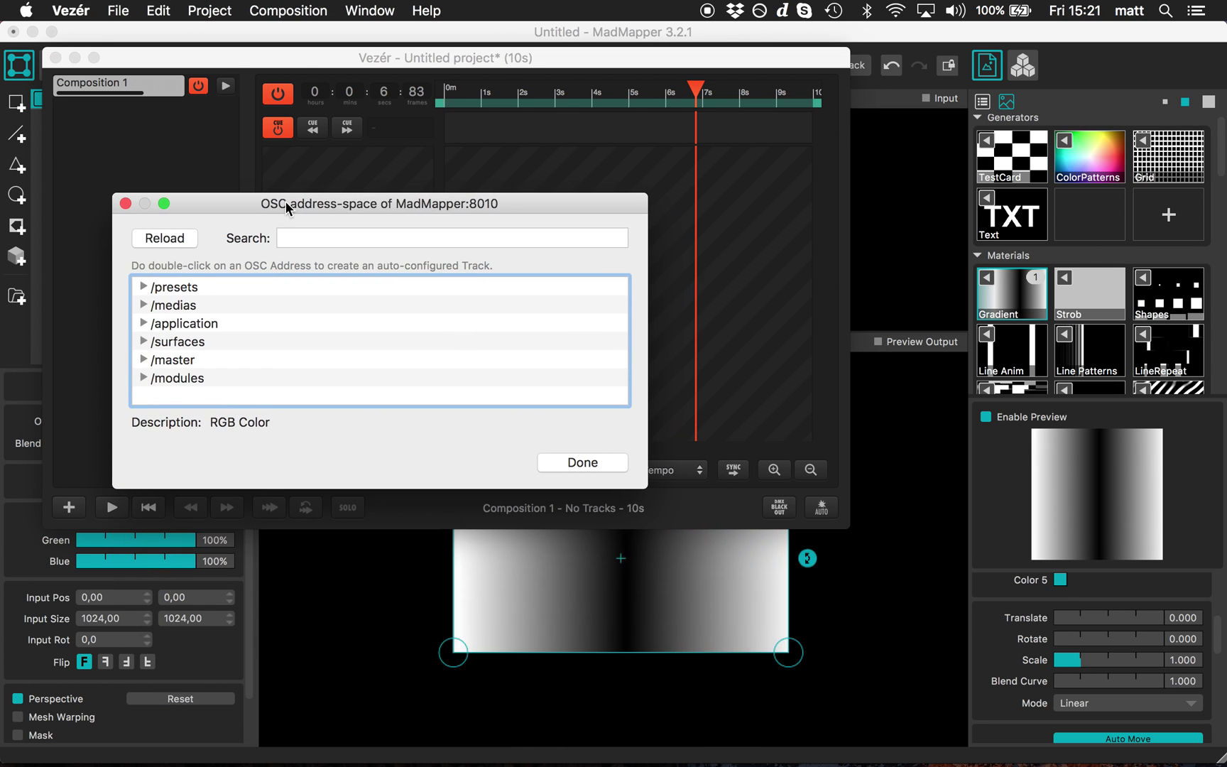
left_click(144, 341)
left_click(147, 360)
scroll(148, 360, "down", 3)
scroll(148, 360, "up", 2)
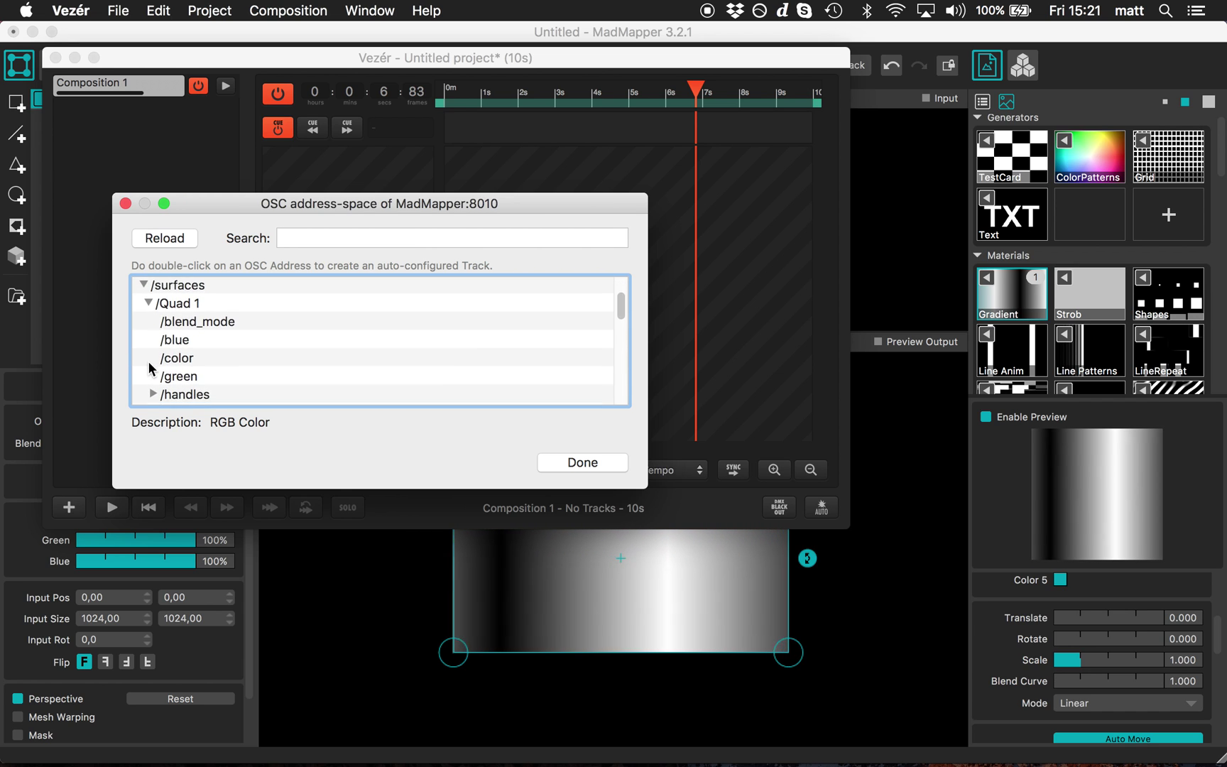
scroll(148, 361, "down", 2)
scroll(147, 361, "down", 3)
double_click(193, 354)
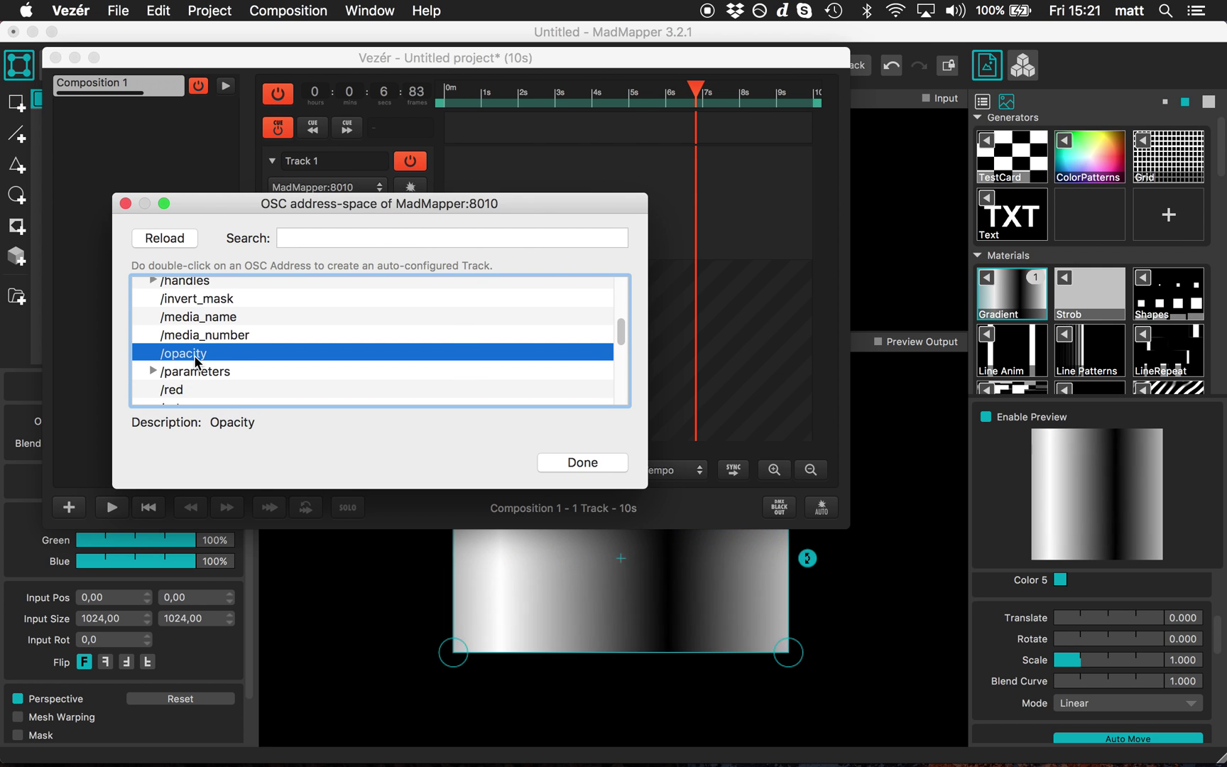
Step: Create a track for Quad 1's /color address
left_click_drag(368, 202, 331, 385)
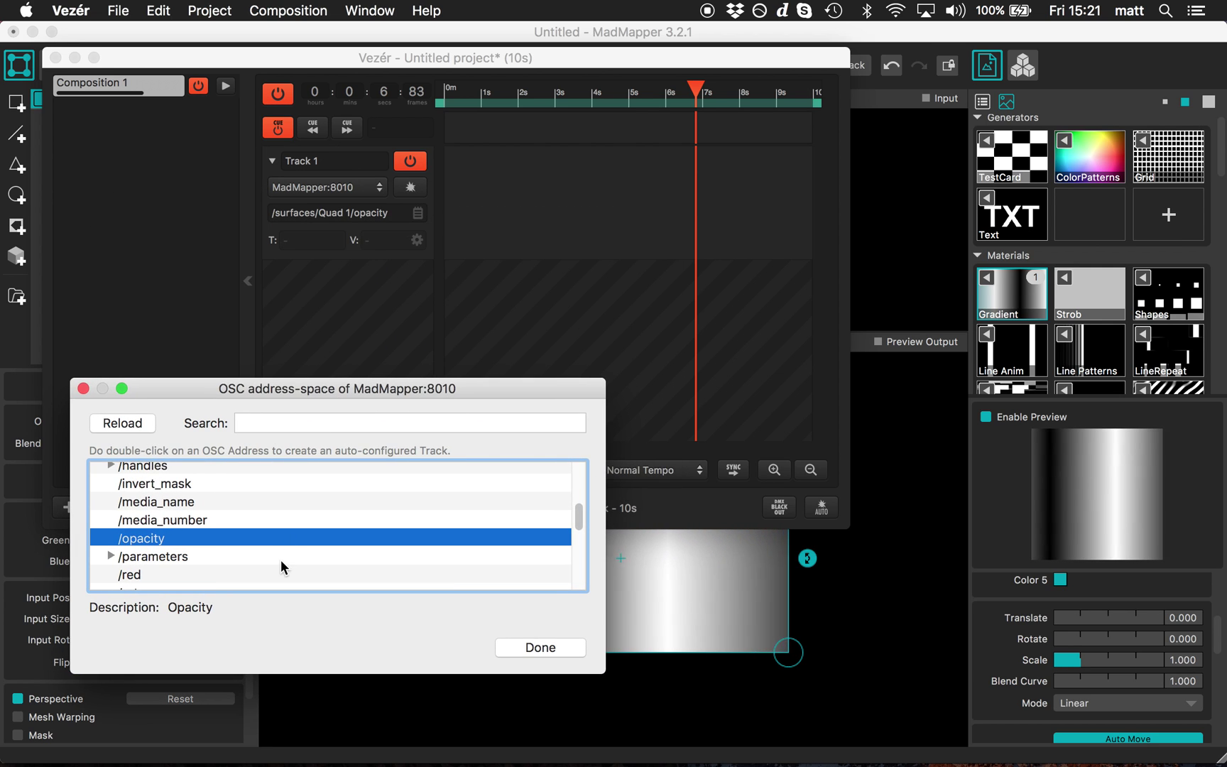
scroll(243, 549, "down", 3)
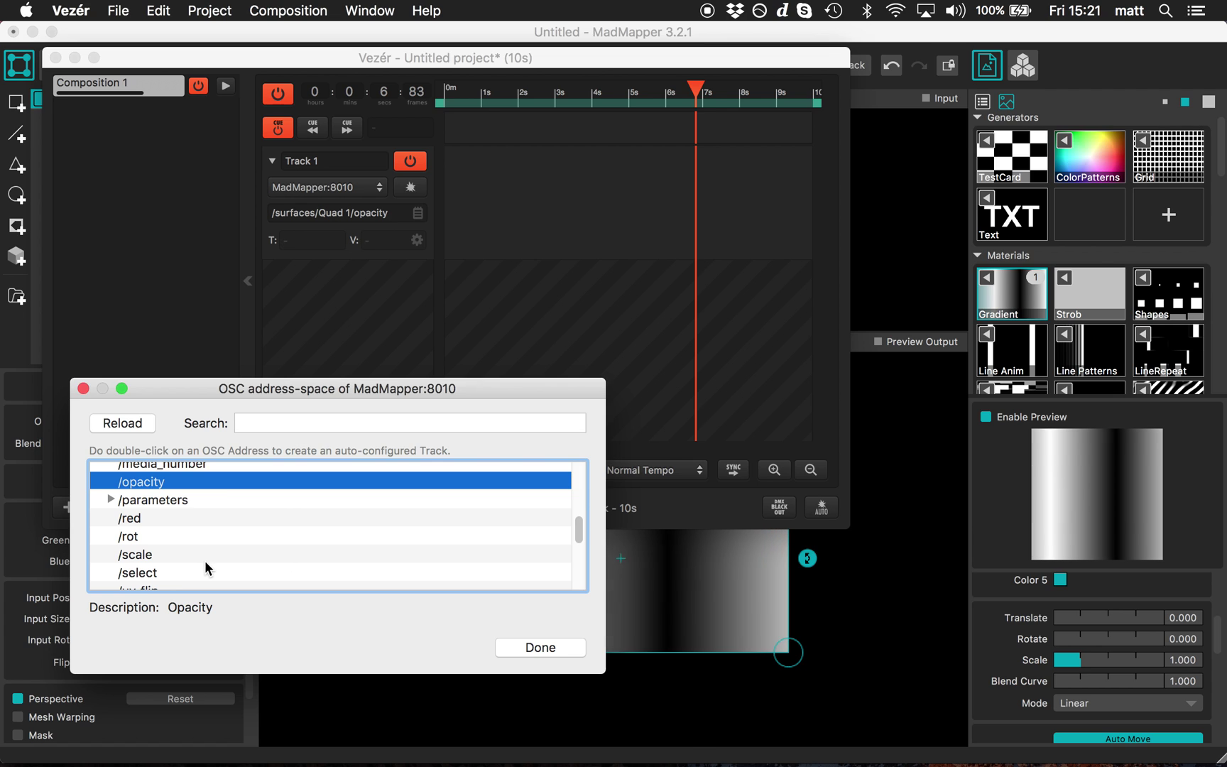
scroll(205, 562, "down", 9)
scroll(205, 562, "up", 11)
scroll(205, 560, "up", 6)
left_click(166, 519)
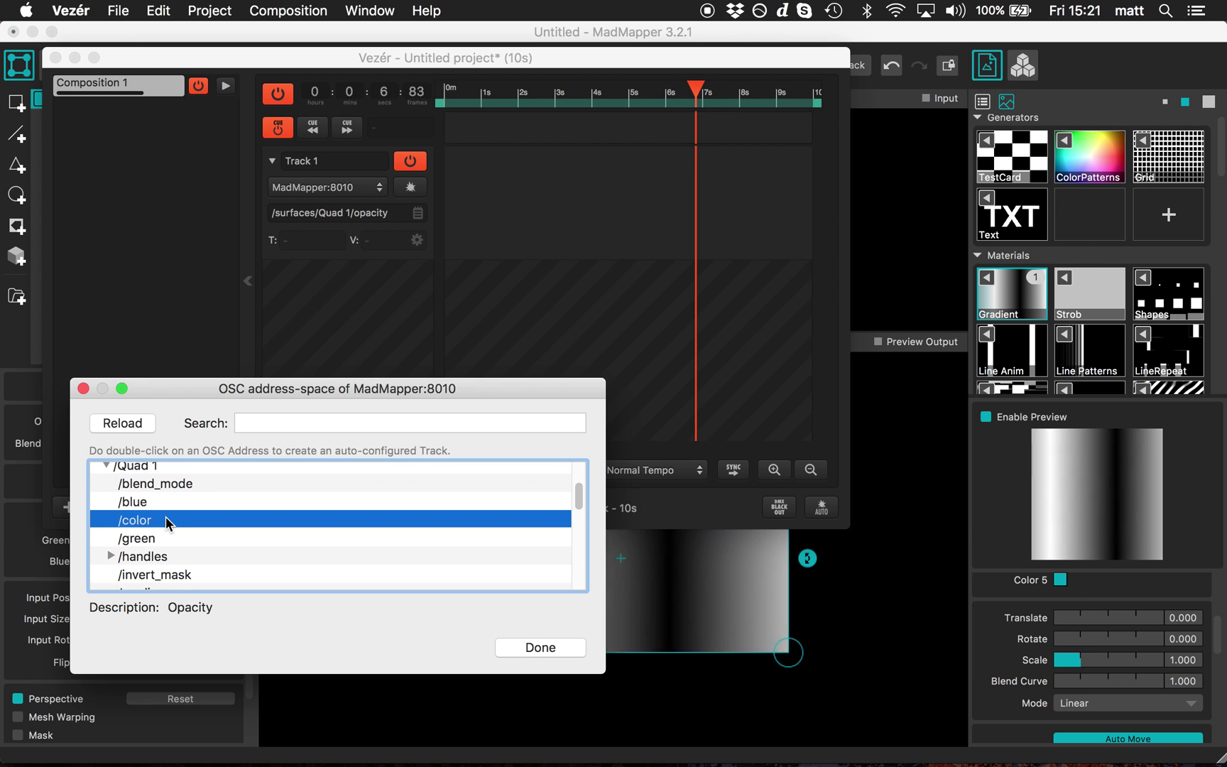
double_click(165, 517)
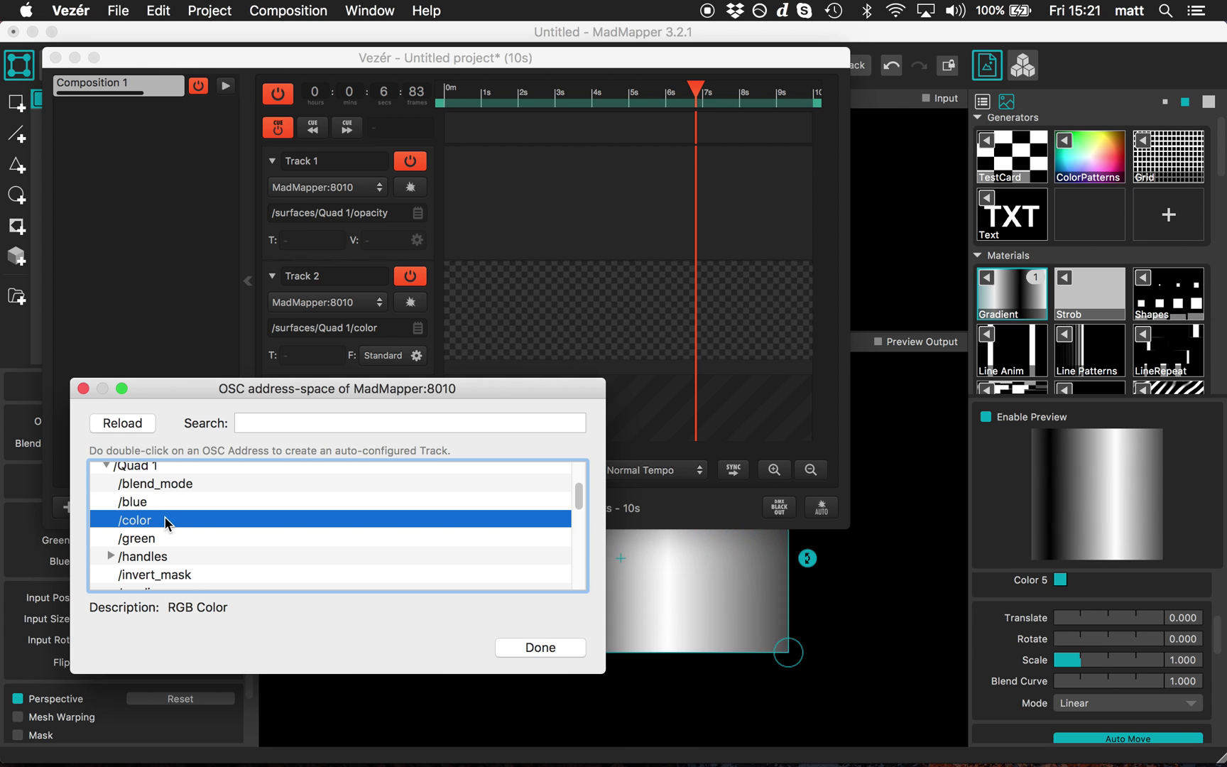
Step: Add the Gradient's /Global/Rotate address, finish the browser, and nudge Quad 1 down in MadMapper
left_click(106, 465)
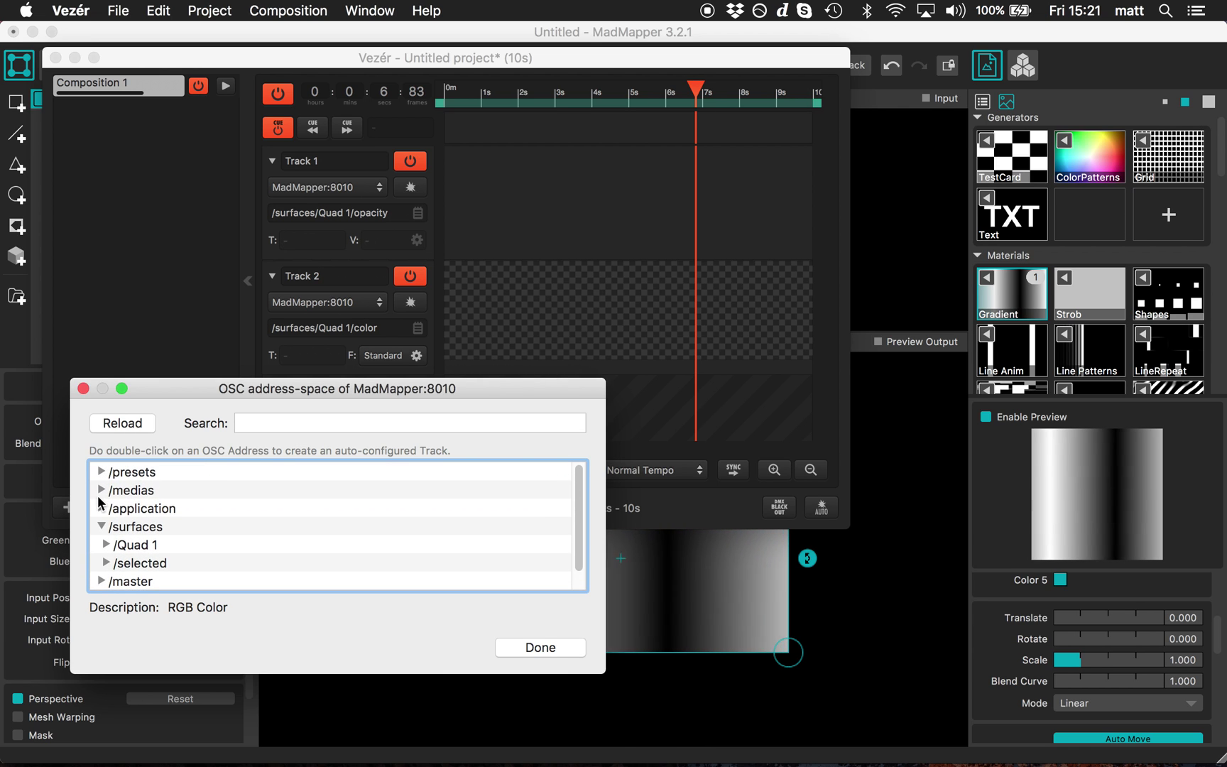
left_click(281, 422)
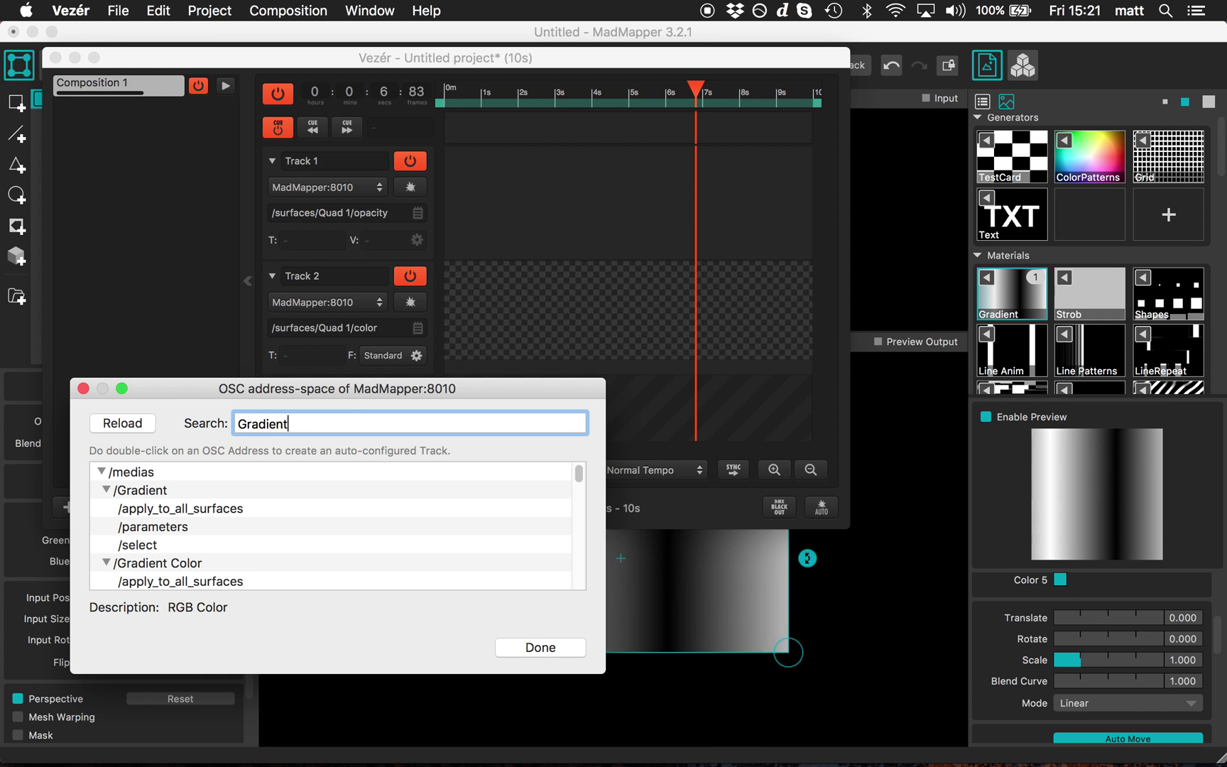
scroll(259, 516, "down", 10)
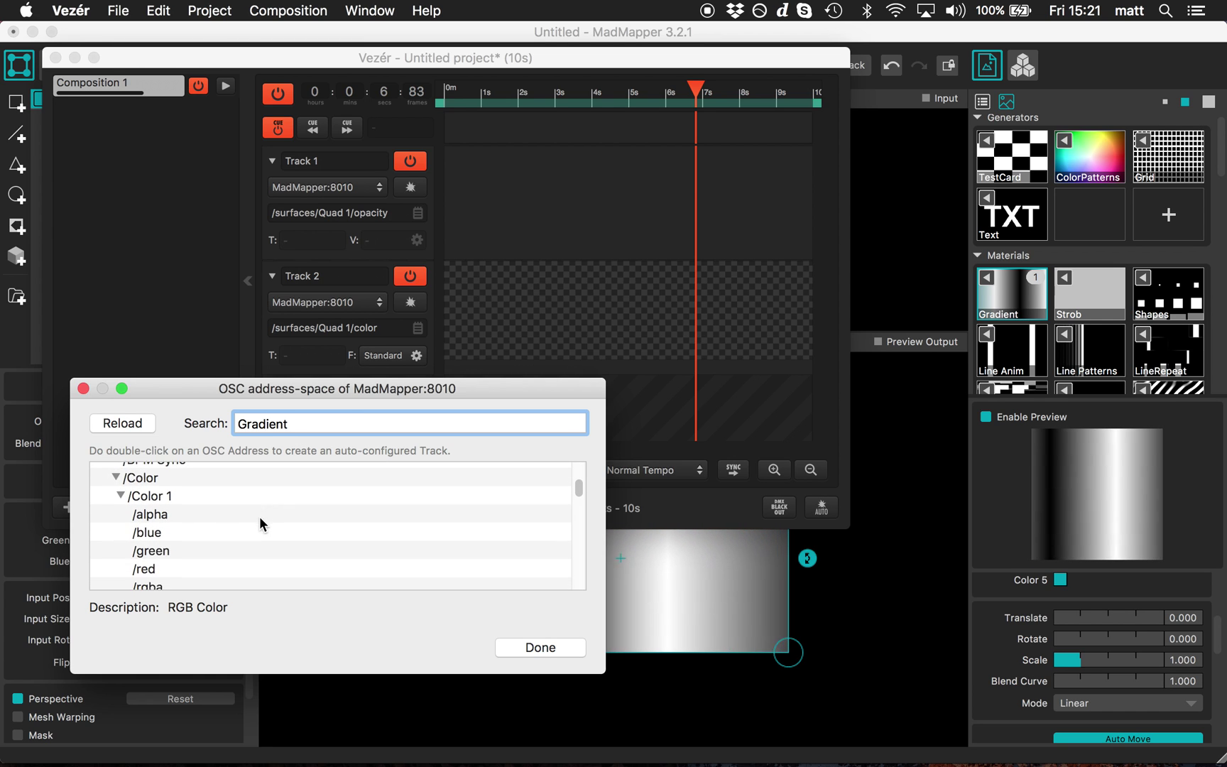
left_click(115, 475)
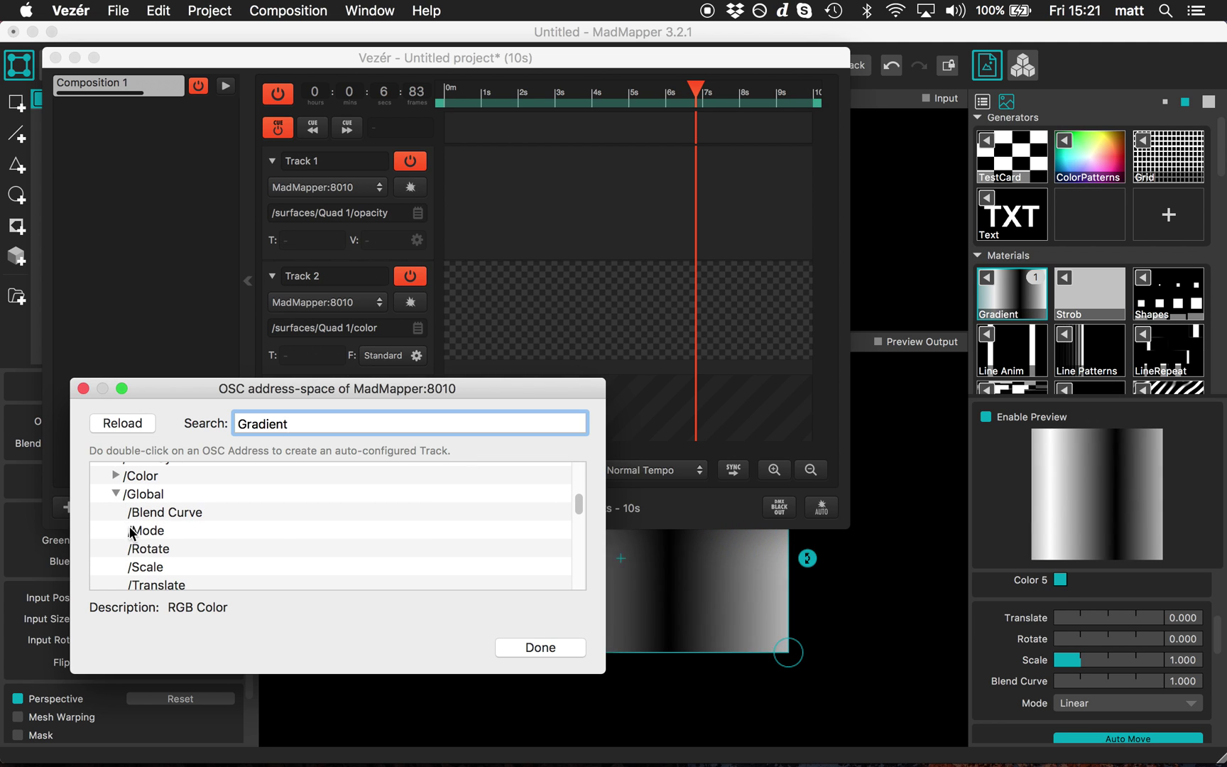
left_click(173, 546)
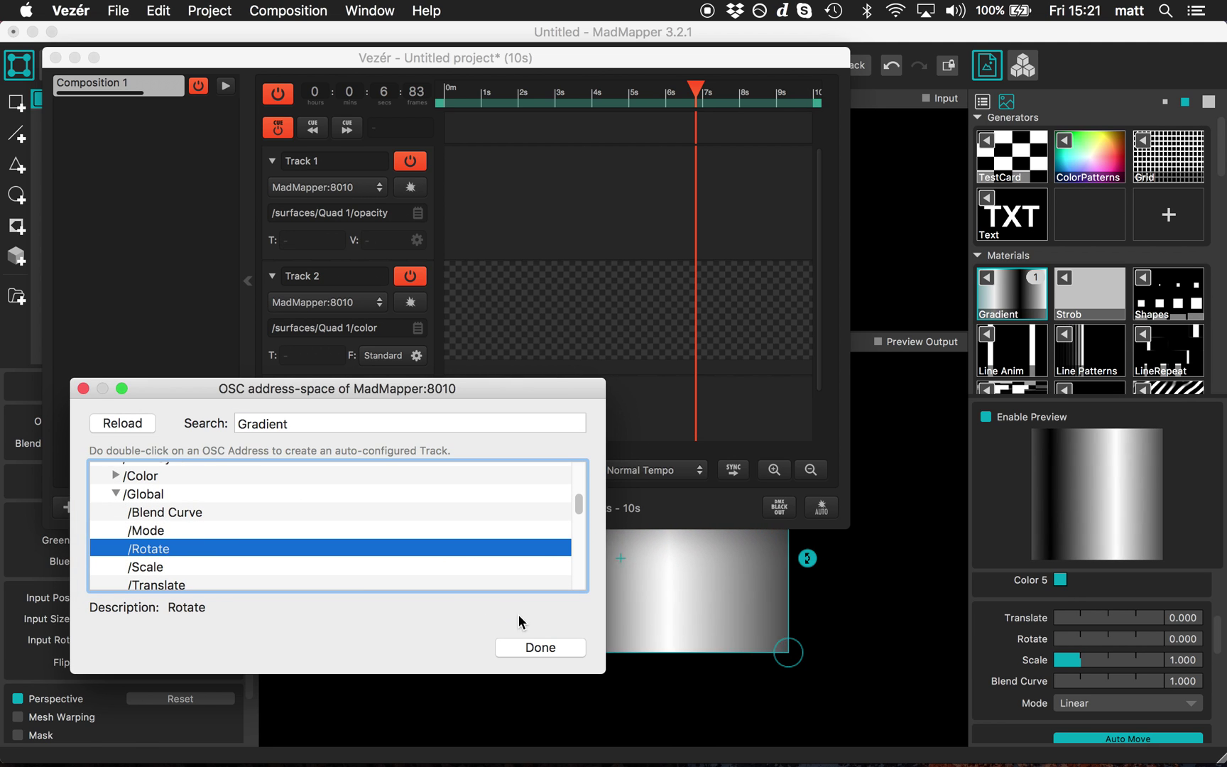
left_click(541, 646)
left_click(540, 657)
mouse_move(550, 585)
left_mouse_down()
mouse_move(551, 638)
mouse_move(559, 582)
left_mouse_up()
key("super+Tab")
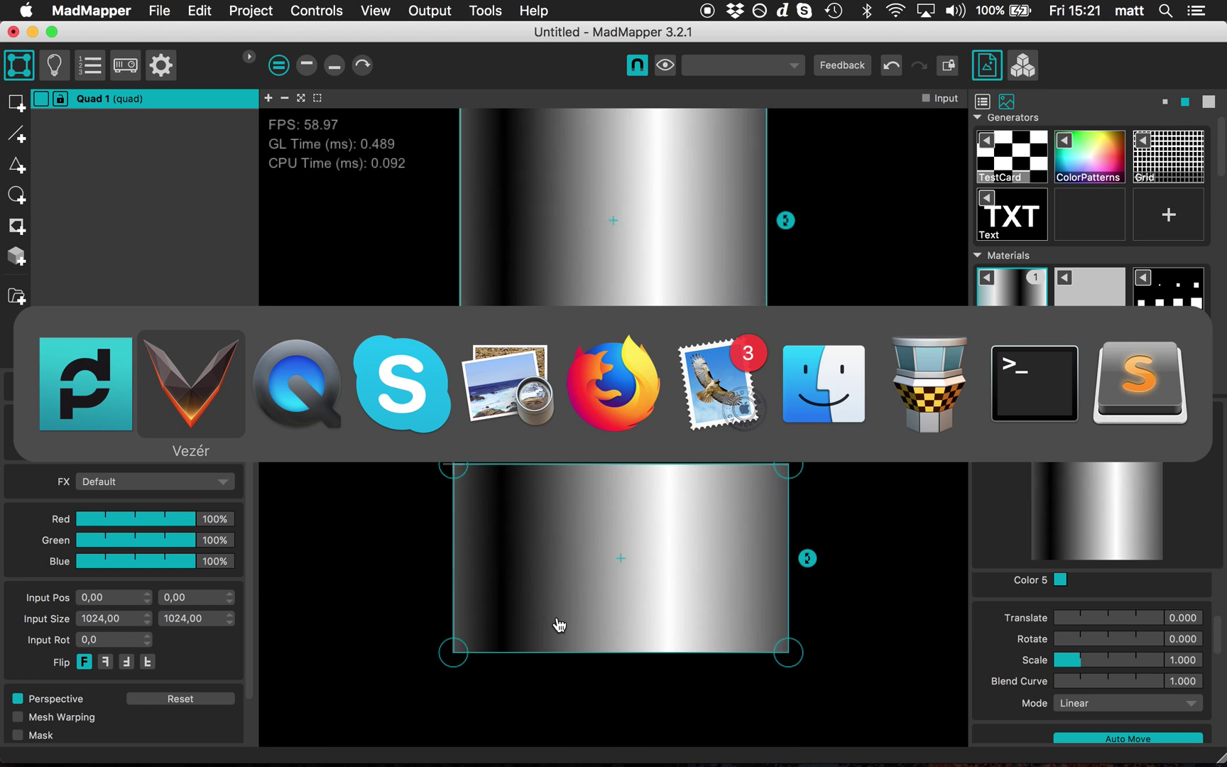
left_click(503, 217)
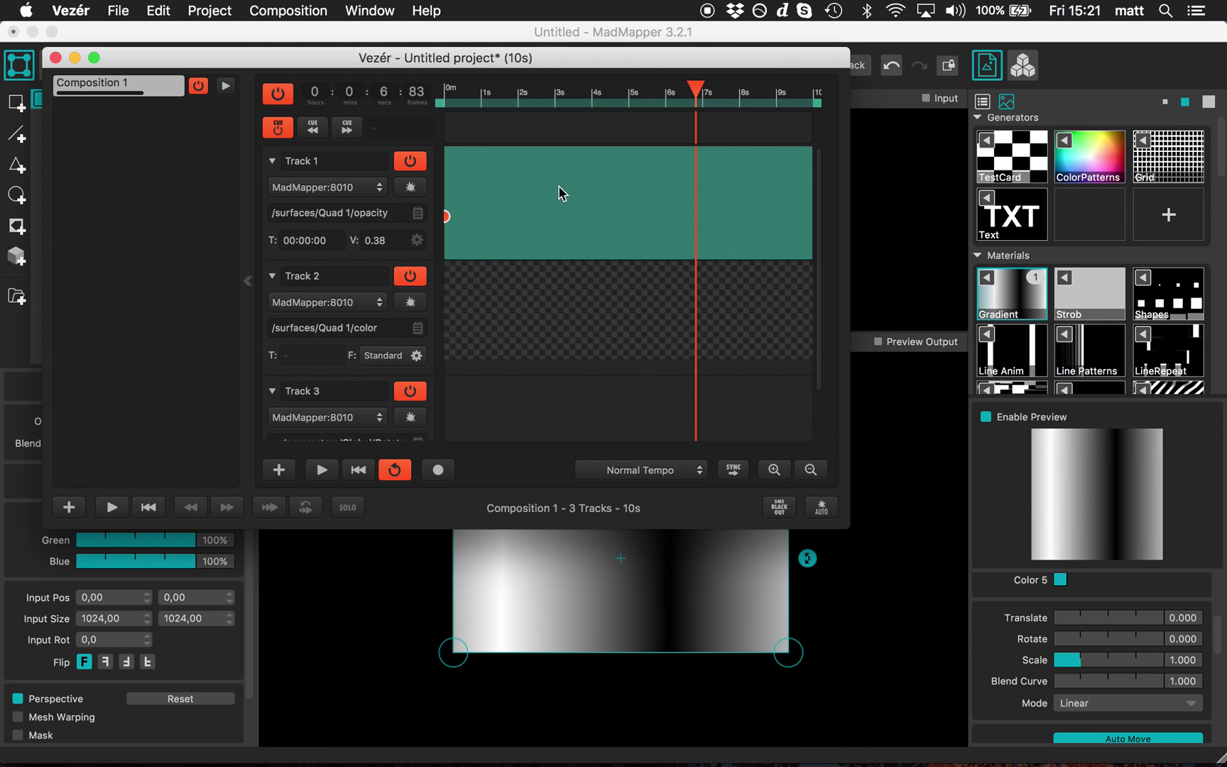
left_click_drag(574, 190, 625, 147)
left_click_drag(703, 183, 845, 219)
left_click(347, 190)
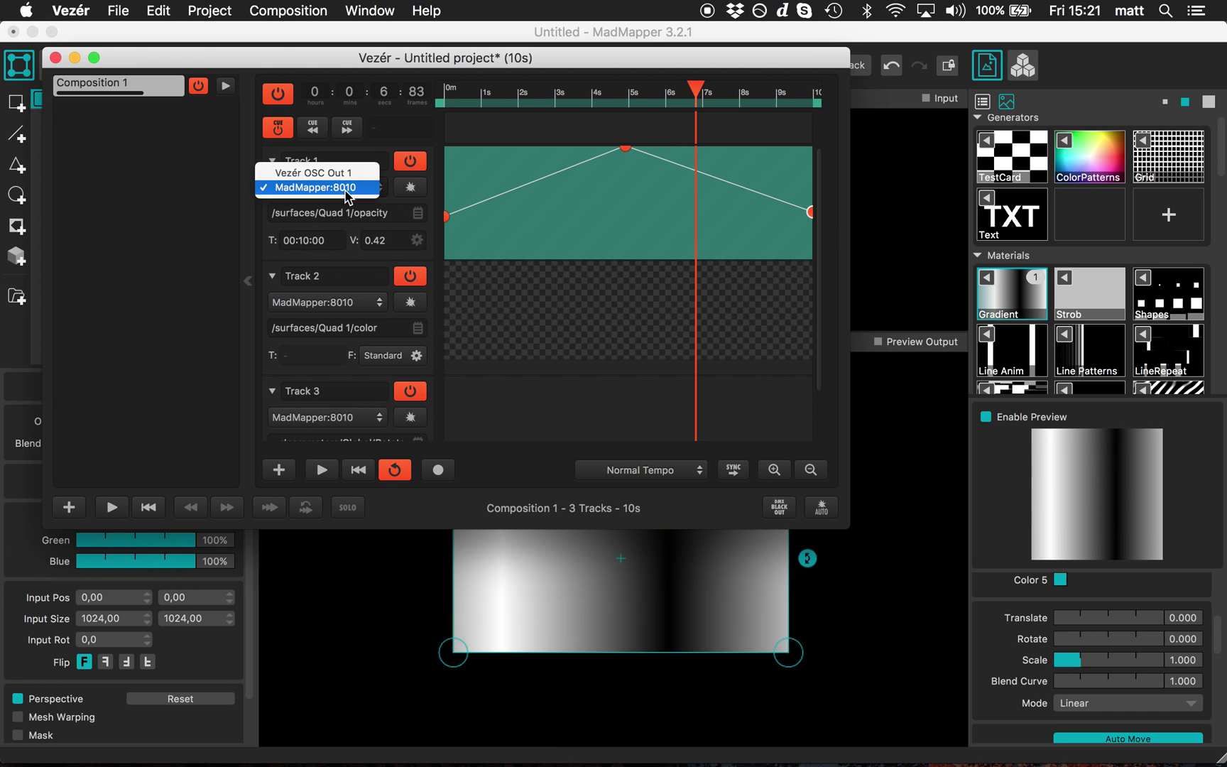
left_click(346, 189)
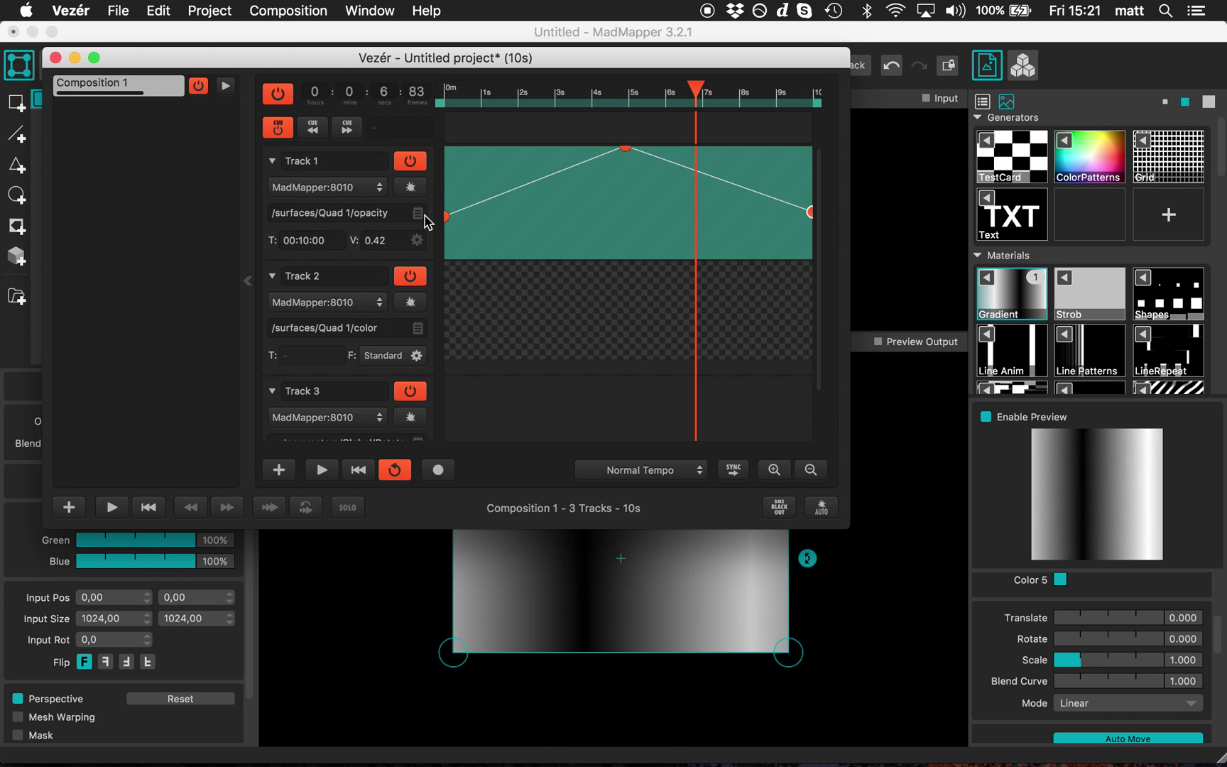
left_click(424, 350)
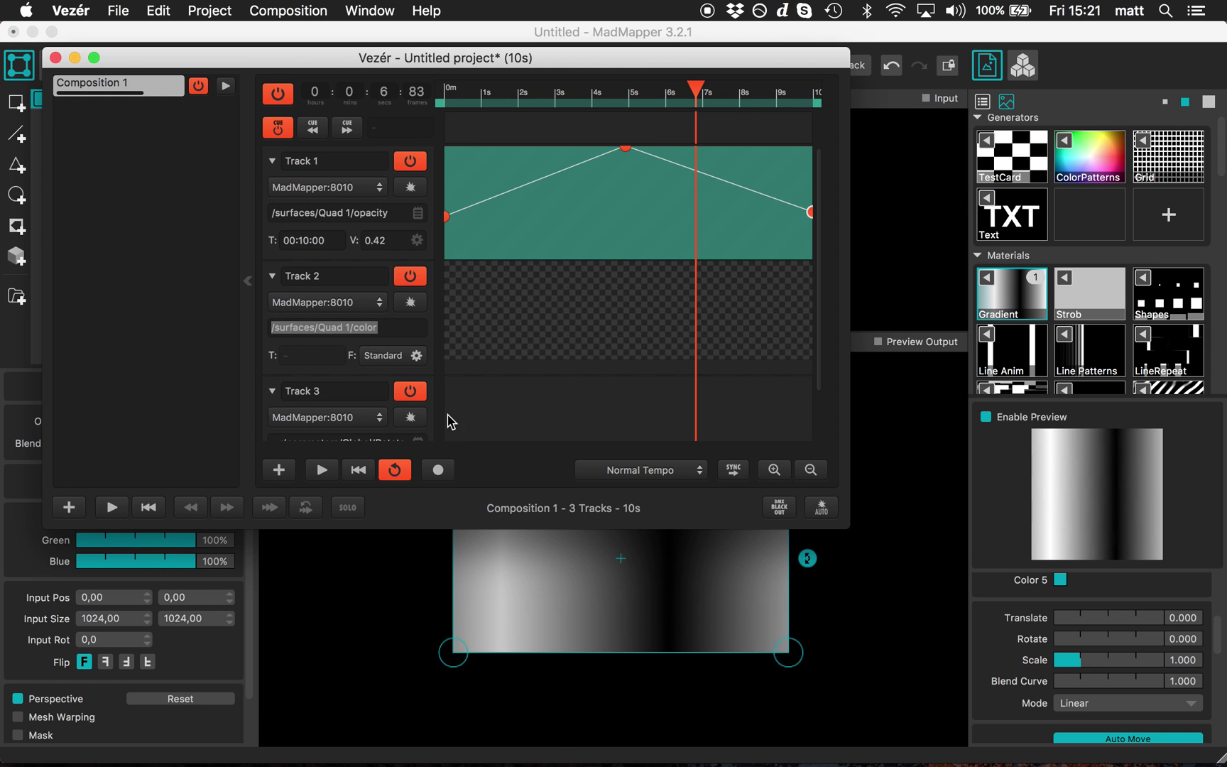
scroll(411, 416, "down", 1)
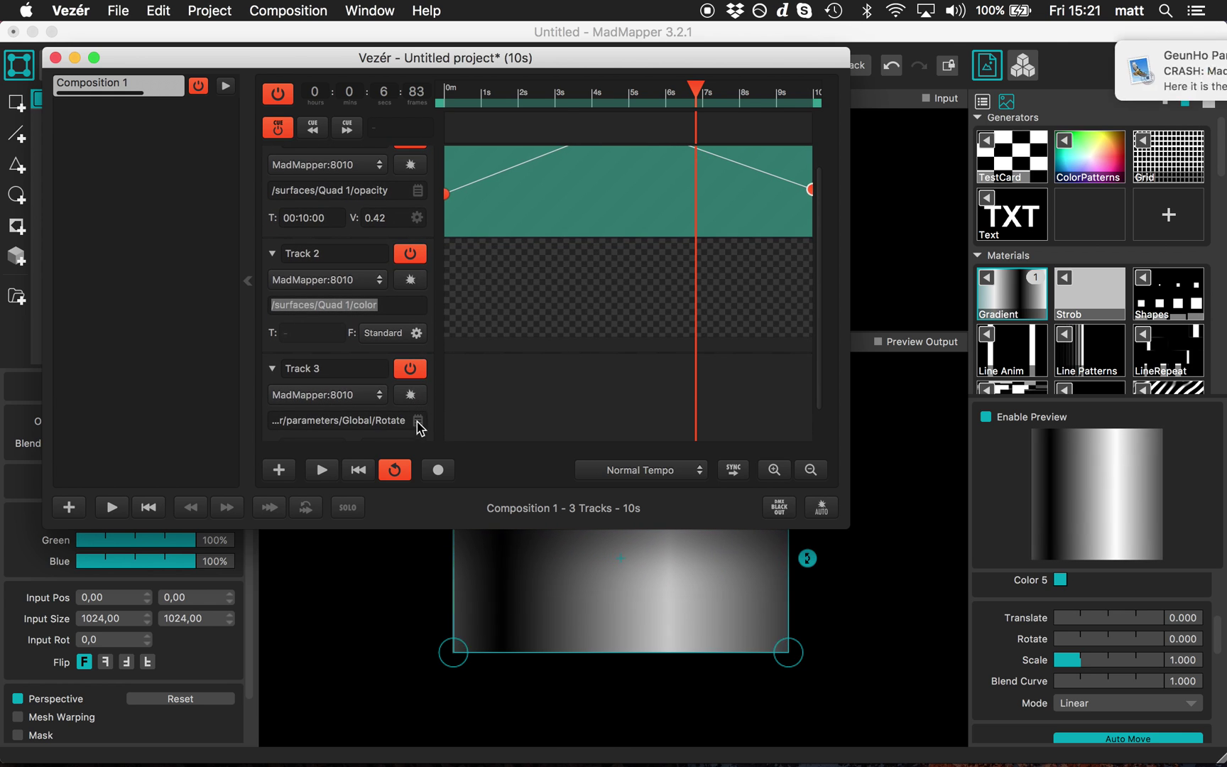
scroll(423, 420, "down", 1)
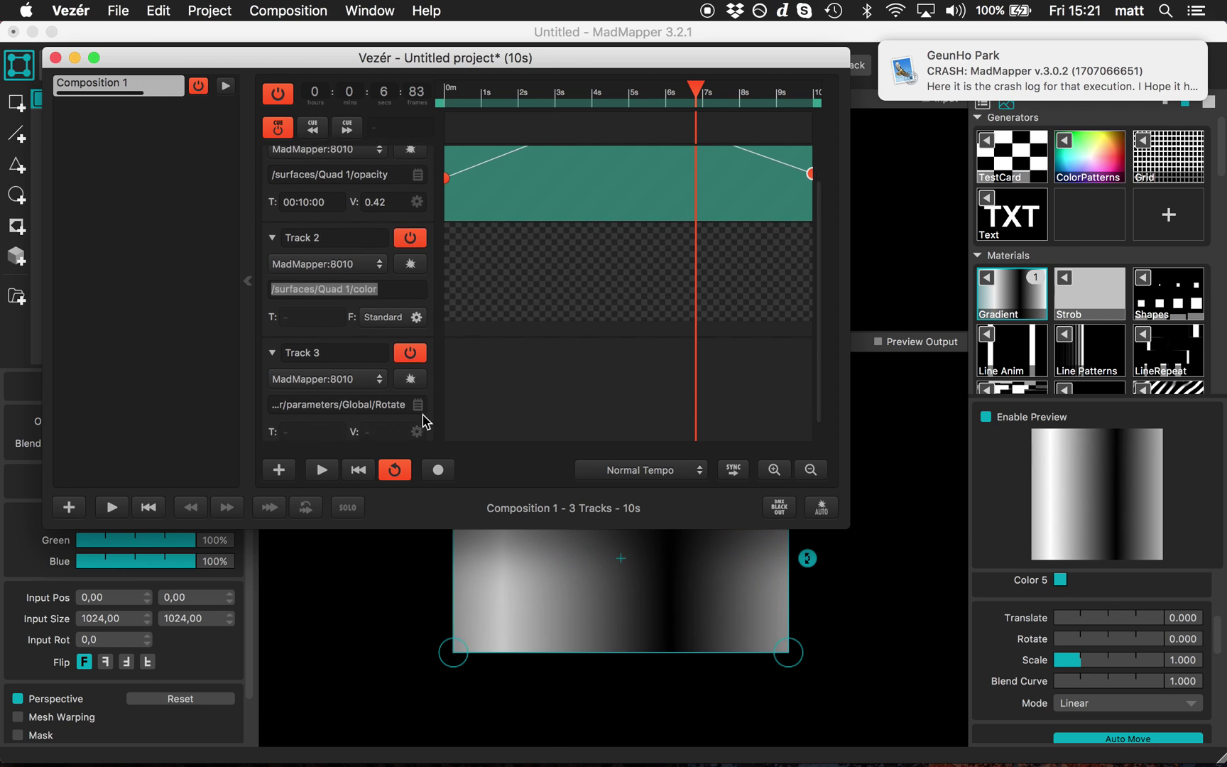
Step: Inspect Track 3's value-range settings without changes, then add Track 2's first keyframe at 0 s
left_click(418, 426)
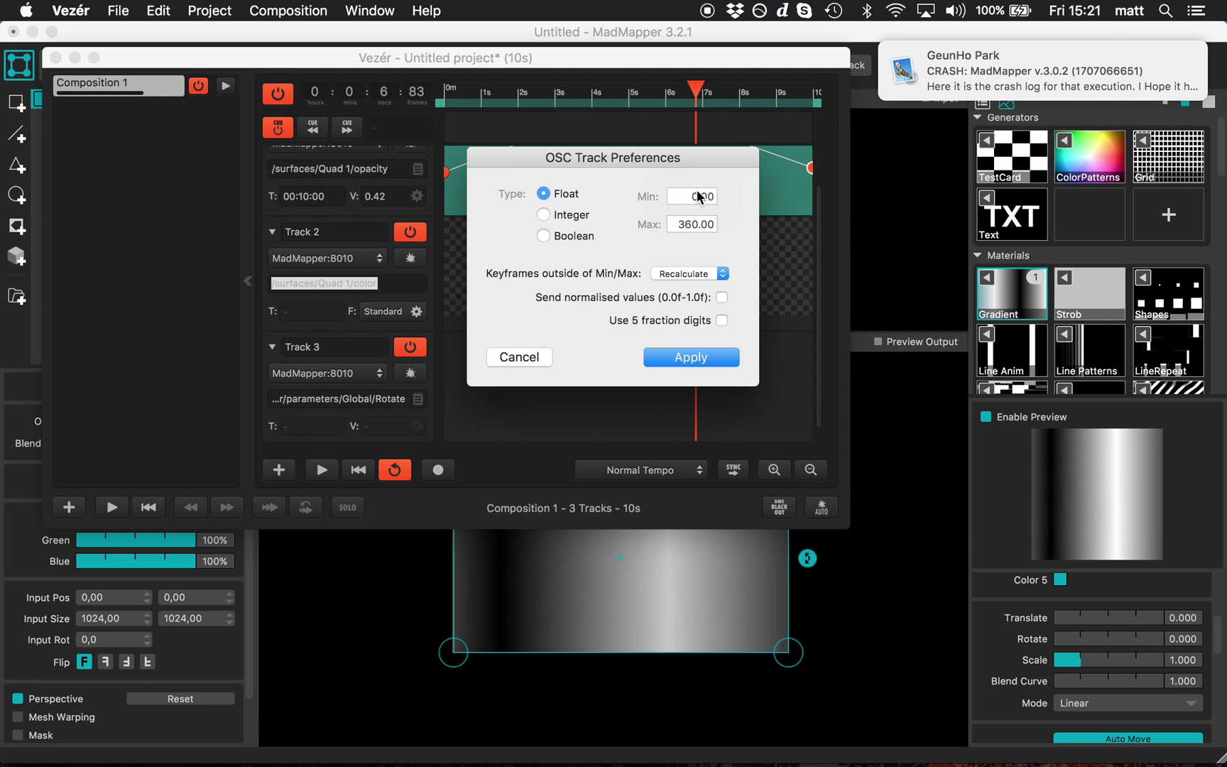
left_click(534, 358)
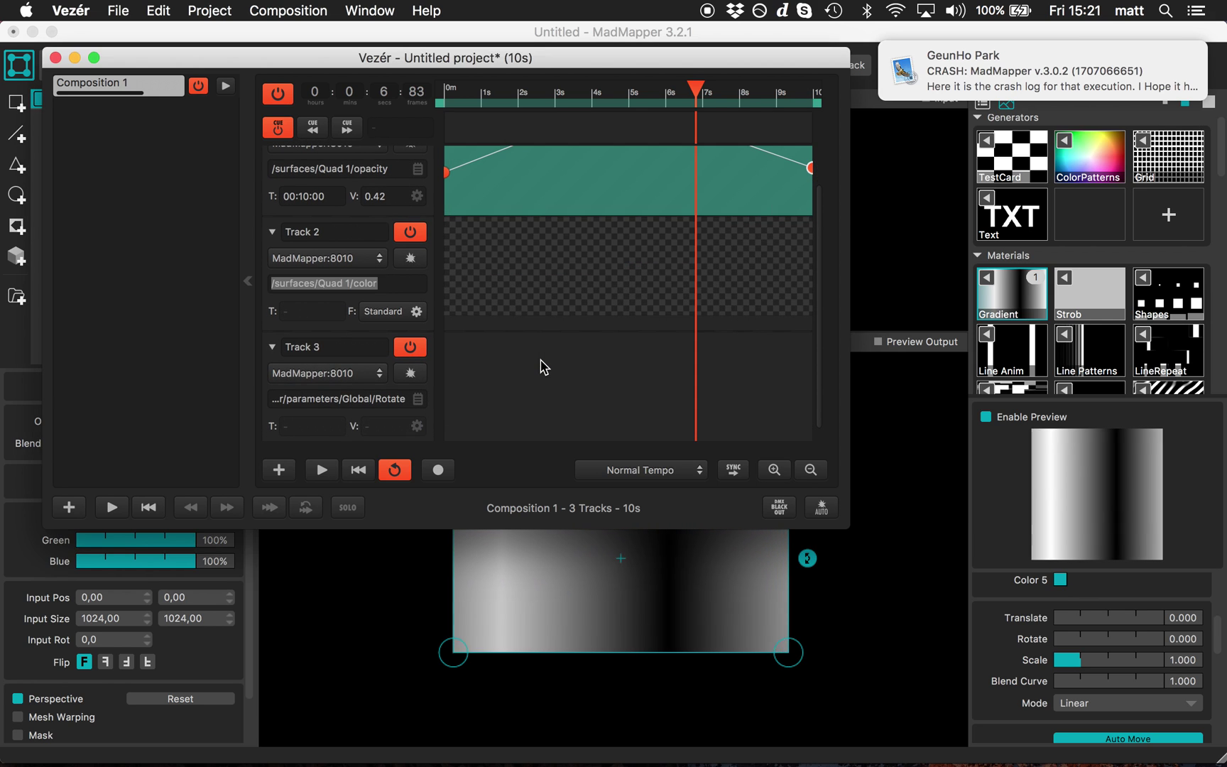
left_click(495, 277)
double_click(494, 277)
left_click_drag(493, 322, 444, 332)
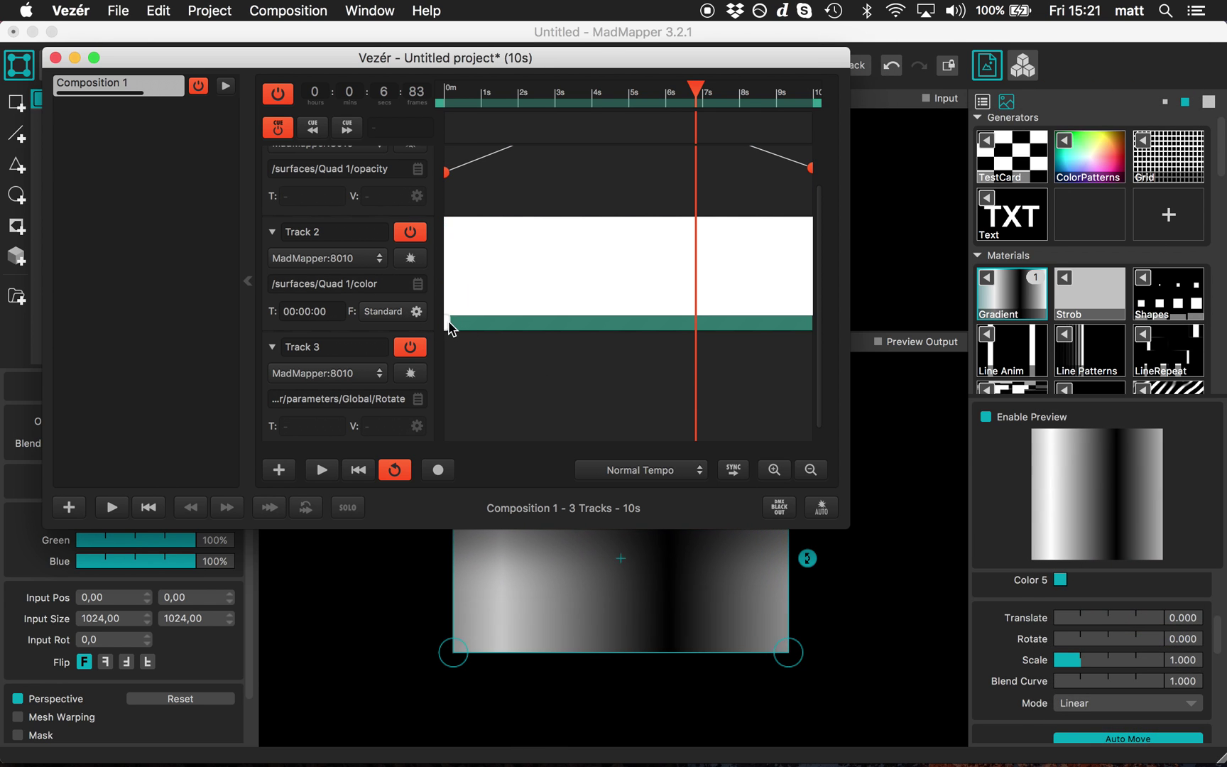
Step: Colour Track 2's keyframes red, yellow and red, placing the last at 10 s
double_click(449, 325)
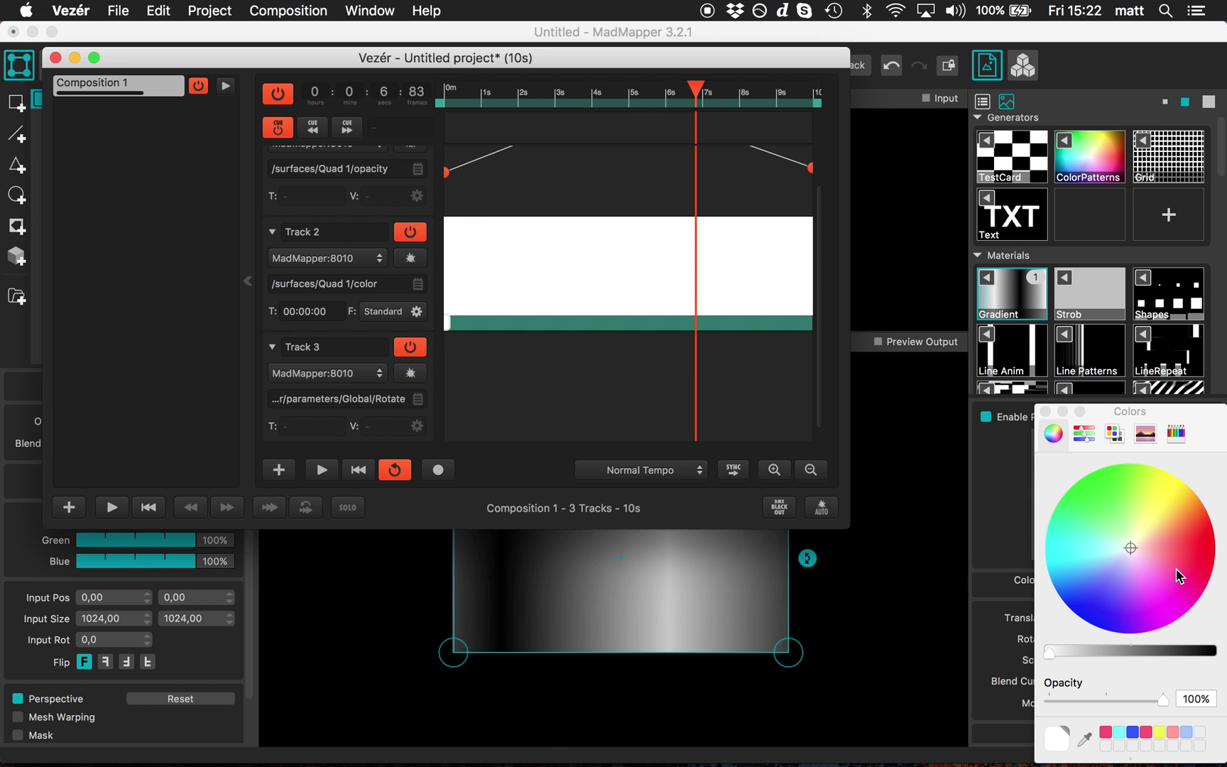
left_click_drag(1179, 572, 1213, 543)
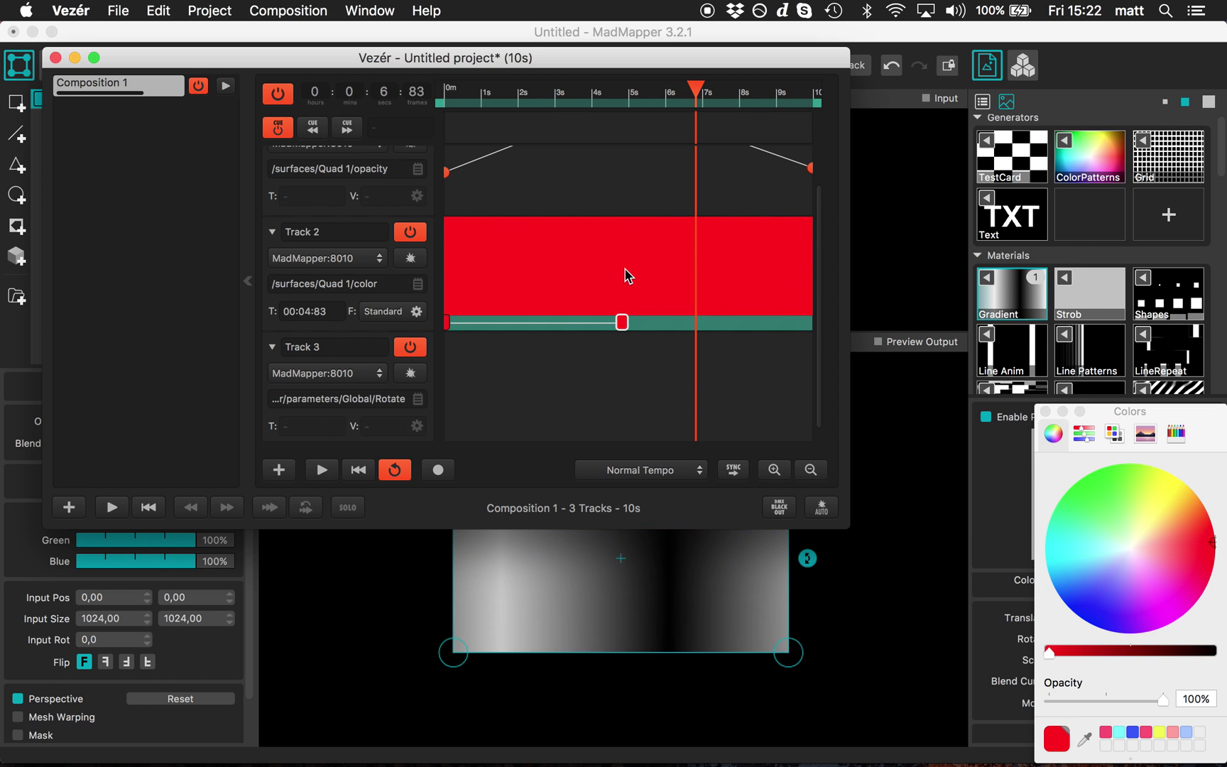
left_click_drag(1171, 495, 1170, 473)
left_click_drag(792, 260, 830, 265)
left_click(1089, 625)
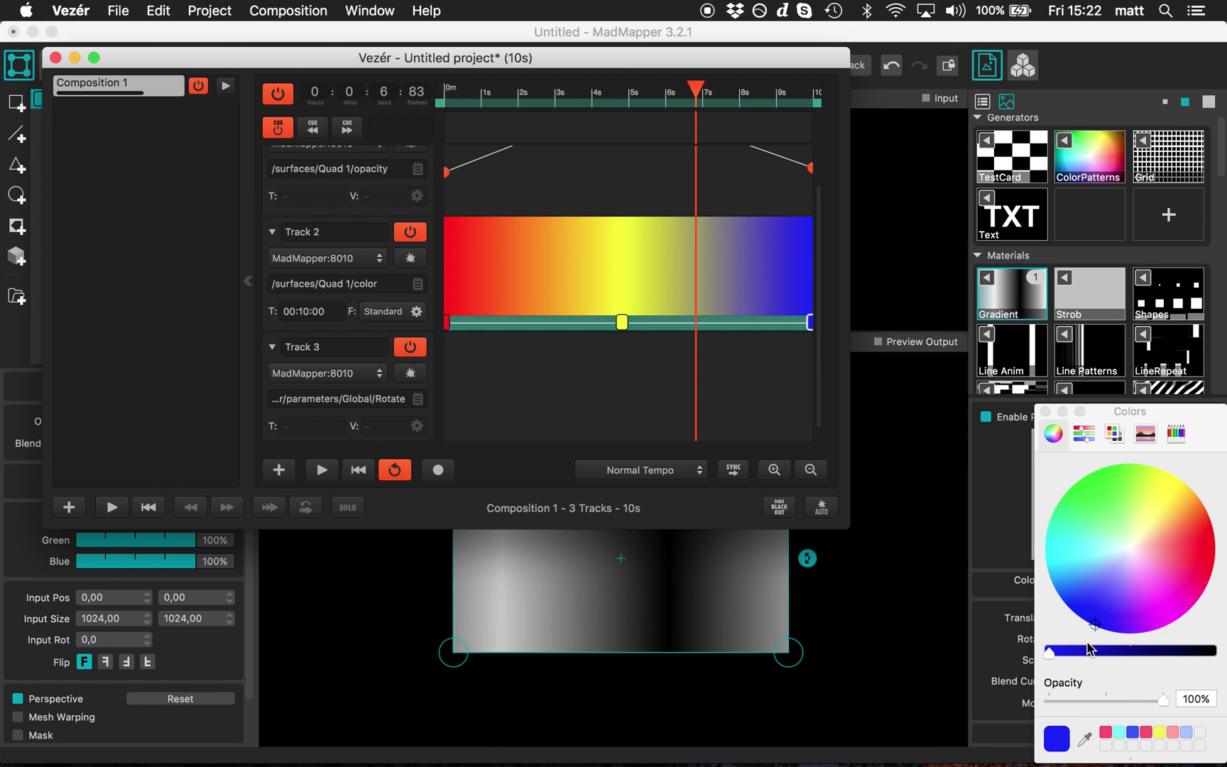
left_click_drag(1165, 539, 1220, 543)
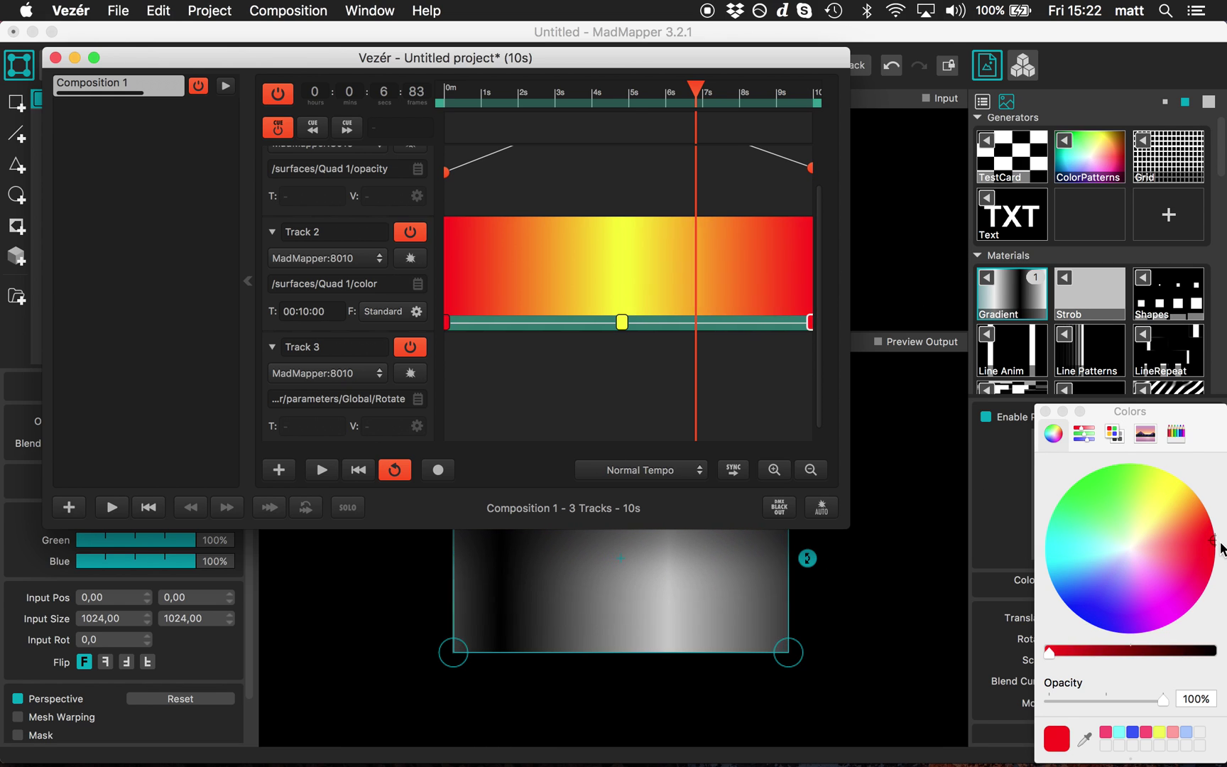
Step: Ramp Track 3's rotation up to 360 at 10 s and start playback
left_click(448, 411)
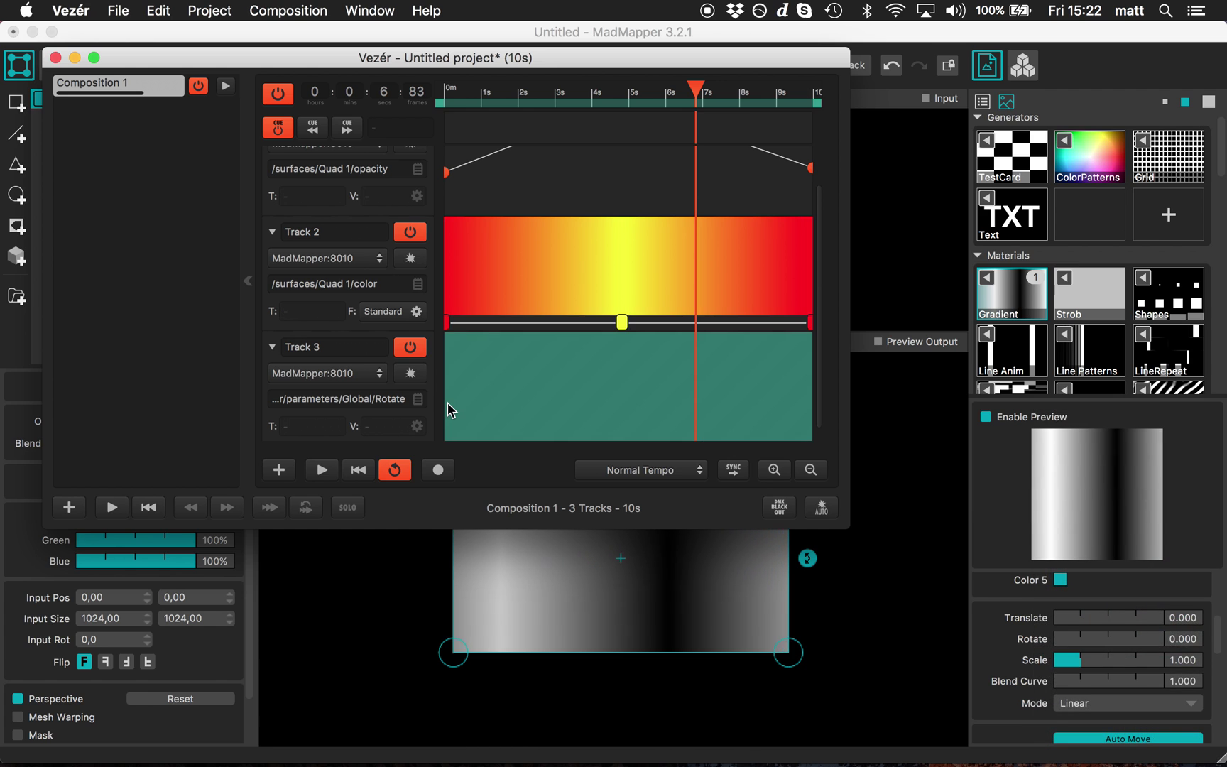
scroll(451, 419, "down", 1)
left_click_drag(625, 411, 813, 323)
key("space")
Step: In MadMapper, taper Quad 1 by pulling its right-hand corners inward
left_click(967, 463)
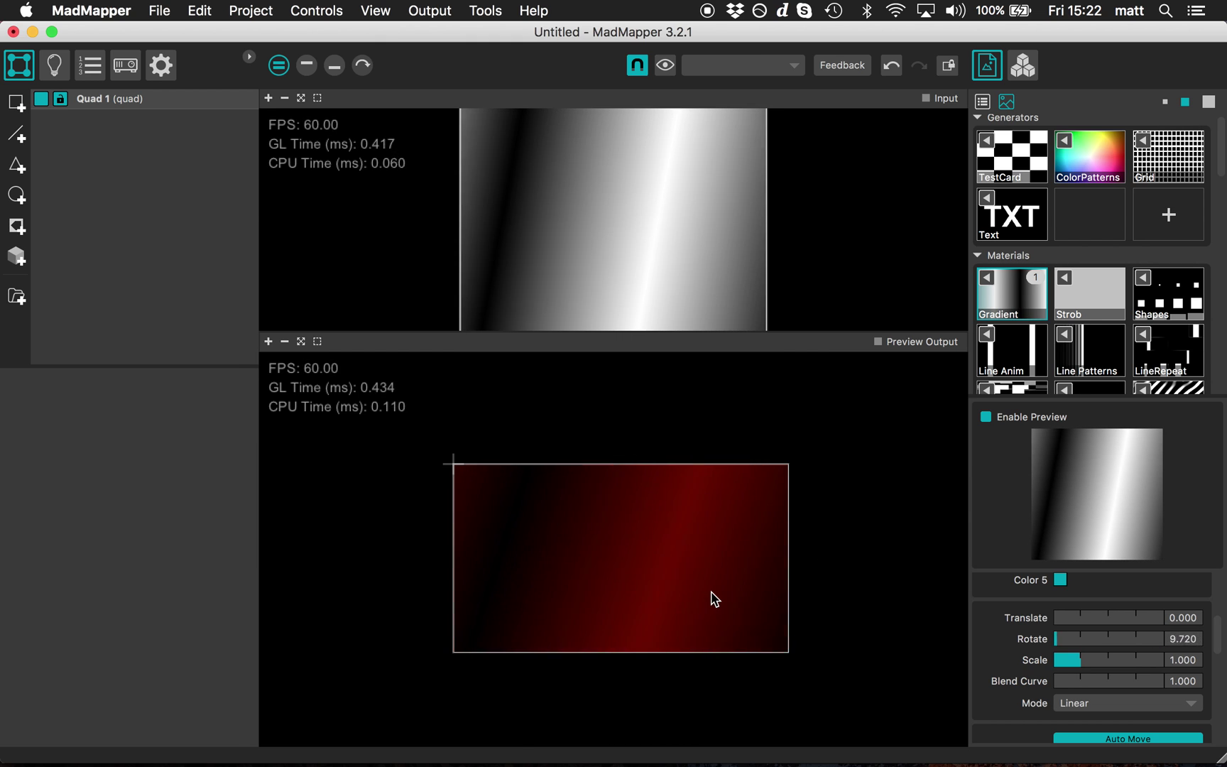
left_click(712, 597)
left_click_drag(788, 465, 636, 493)
left_click_drag(788, 651, 630, 591)
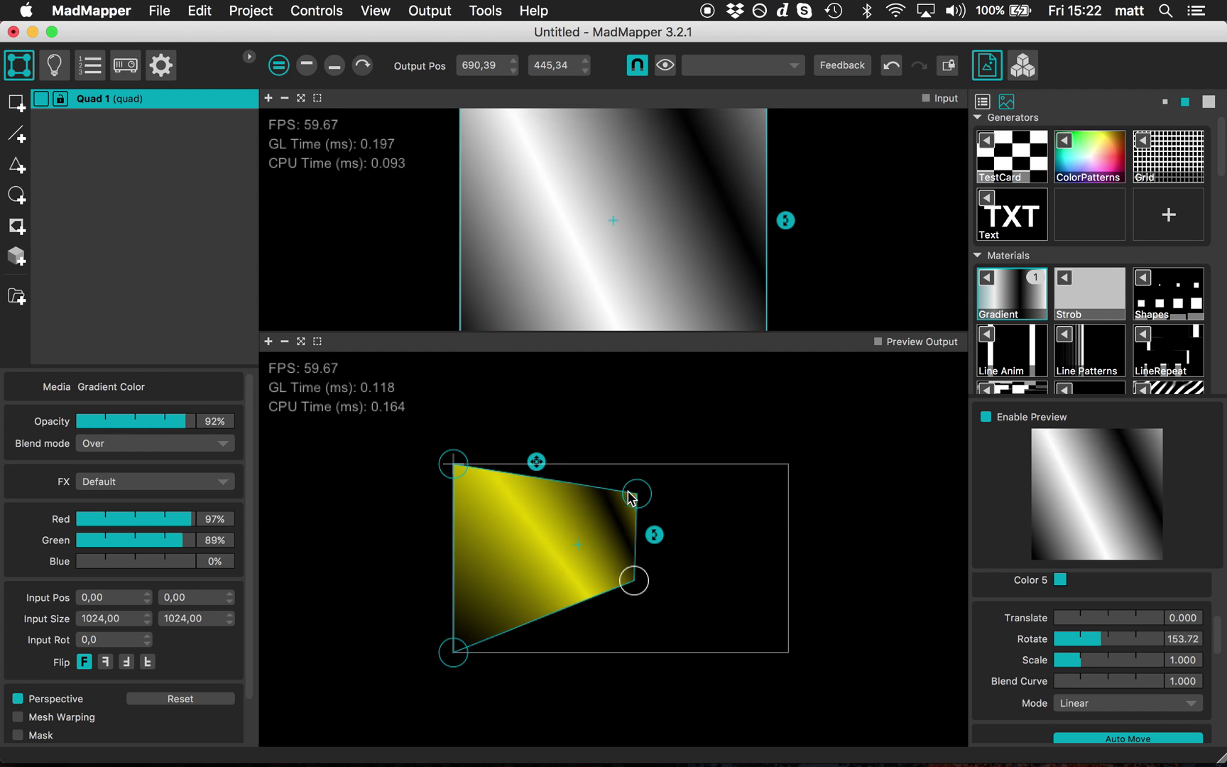
left_click_drag(637, 495, 597, 506)
left_click_drag(630, 582, 572, 584)
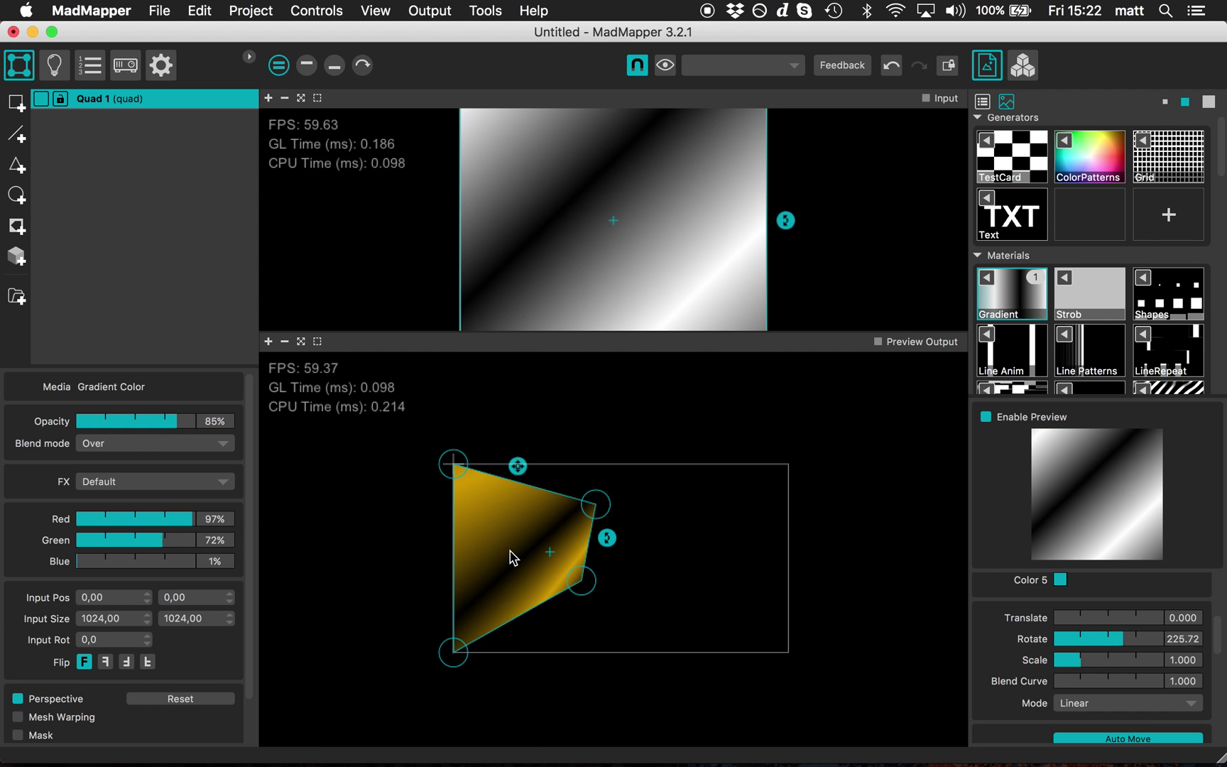
Step: Duplicate Quad 1 as Quad 2, move it right and taper it the opposite way
key("super+d")
left_click_drag(509, 556, 707, 556)
left_click_drag(658, 483, 644, 533)
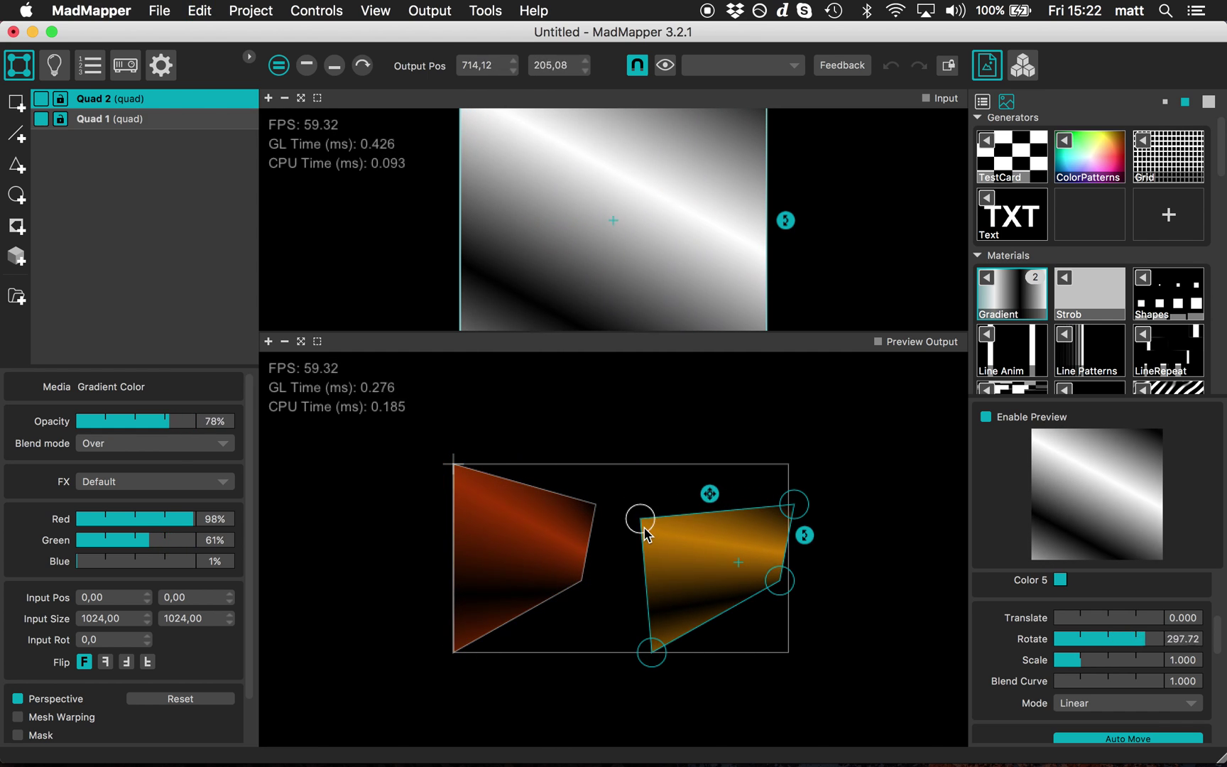
left_click_drag(660, 649, 643, 604)
left_click_drag(781, 604, 727, 575)
left_click(801, 607)
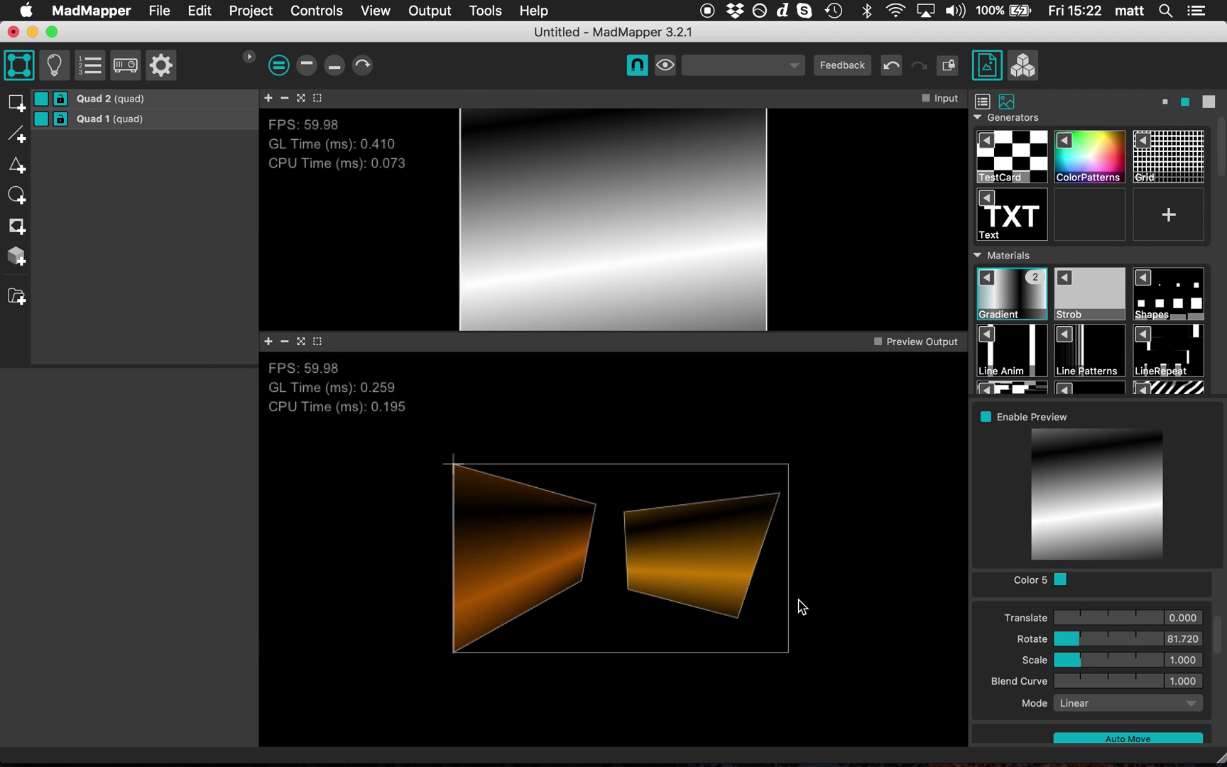
key("super+Tab")
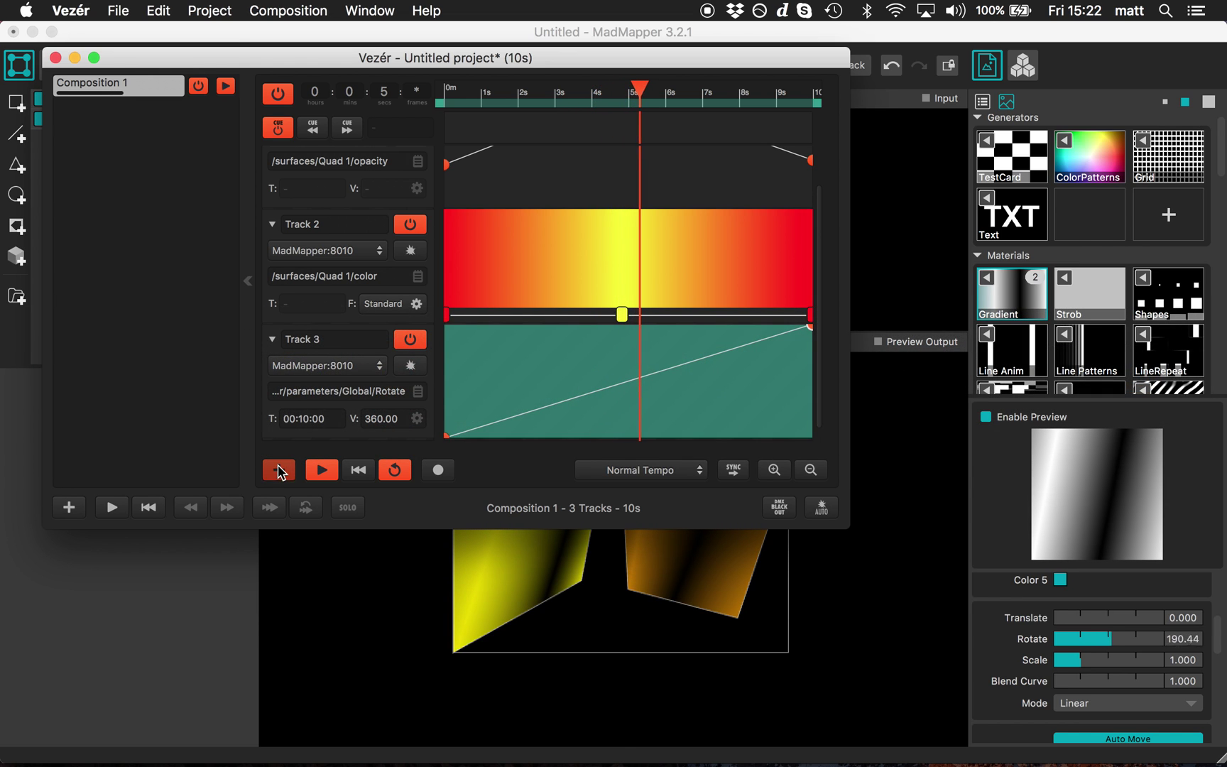
Step: Add Track 4 from MadMapper:8010 bound to Quad 2's /color address
left_click(279, 469)
left_click(307, 494)
left_click_drag(286, 426, 155, 419)
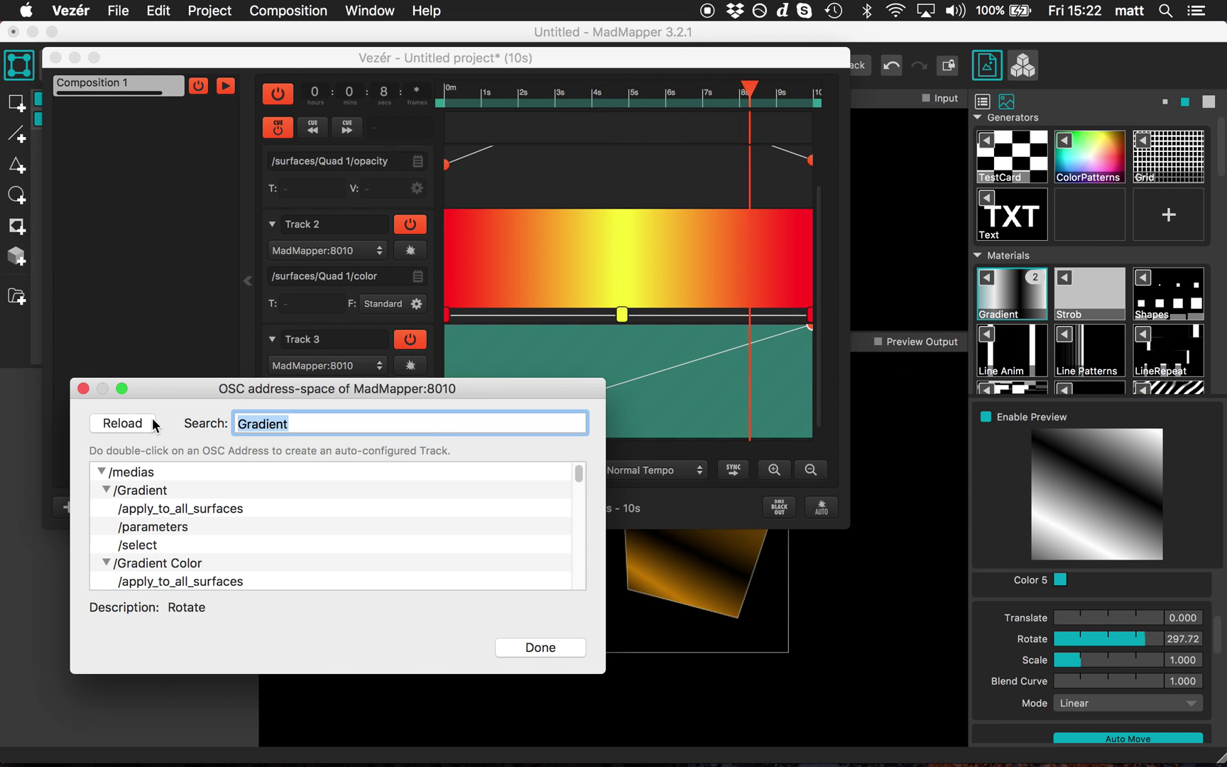
type("Quad 2")
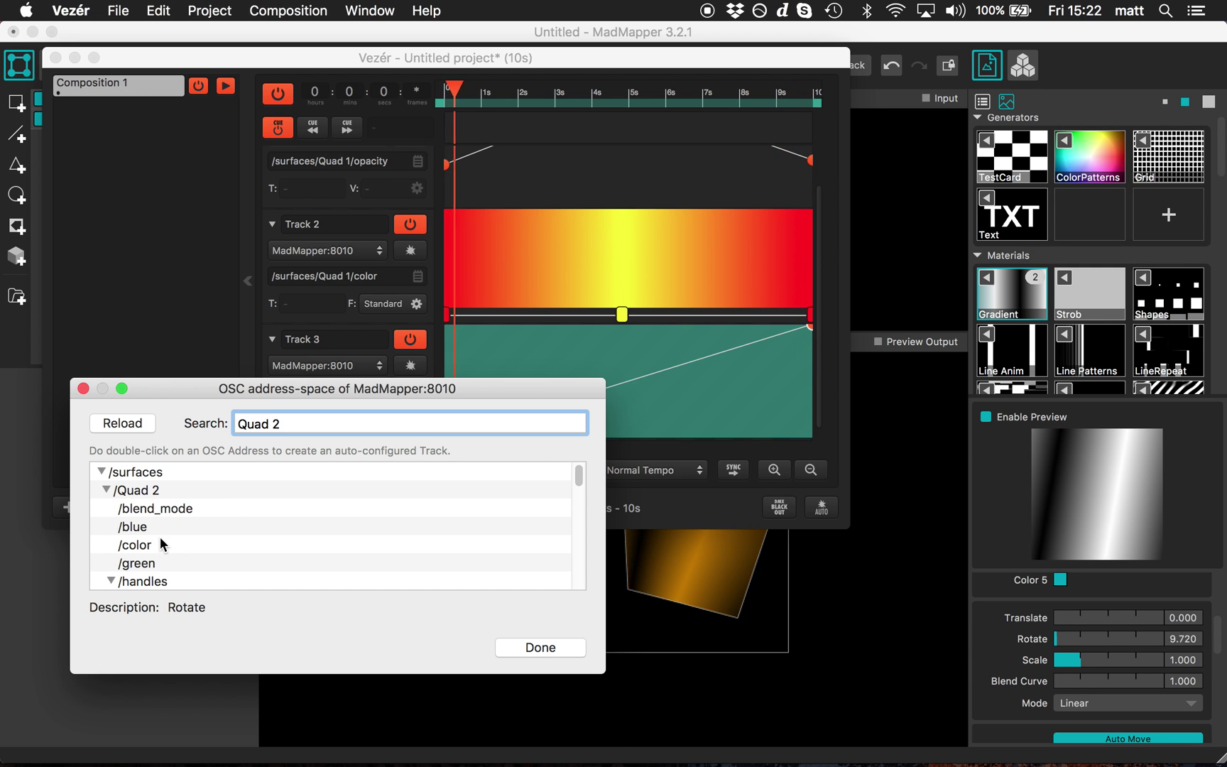
left_click(160, 544)
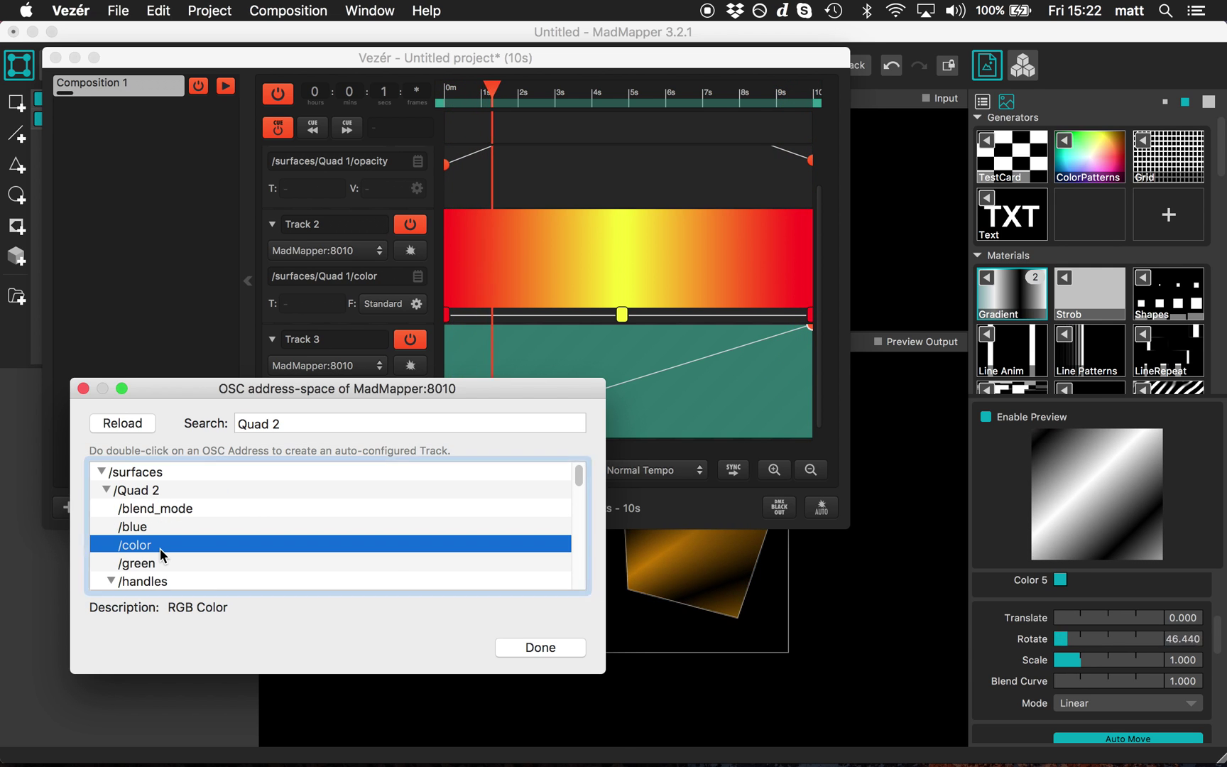
left_click(569, 646)
scroll(554, 426, "down", 3)
Step: Give Track 4 yellow, red and yellow keyframes at 0, ~5 and ~10 s
double_click(476, 394)
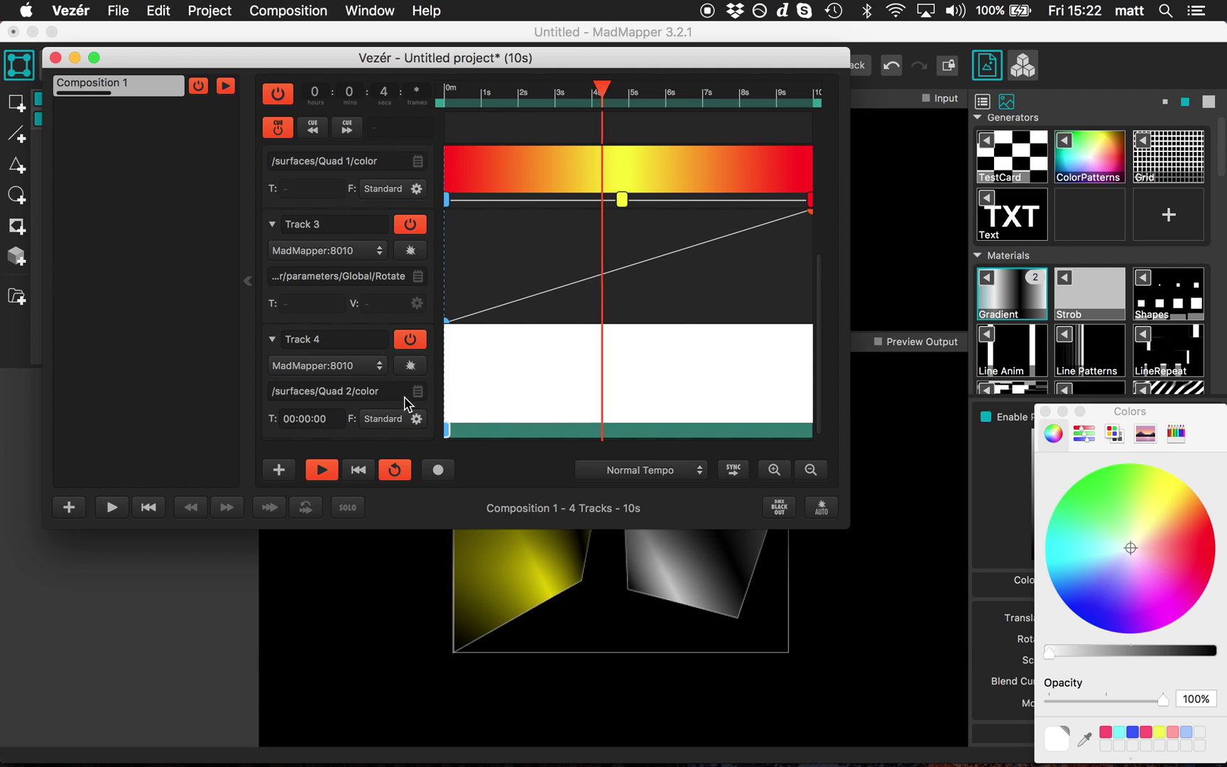
left_click(1180, 479)
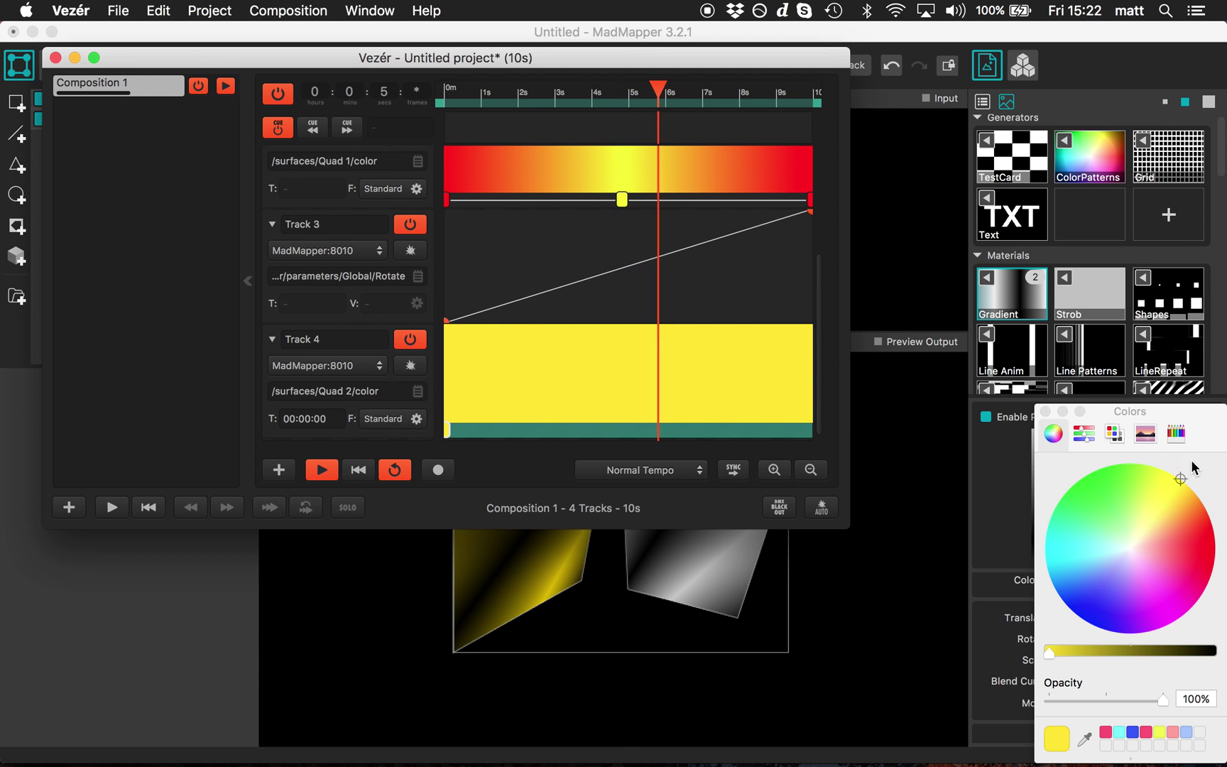
double_click(625, 357)
left_click(1212, 568)
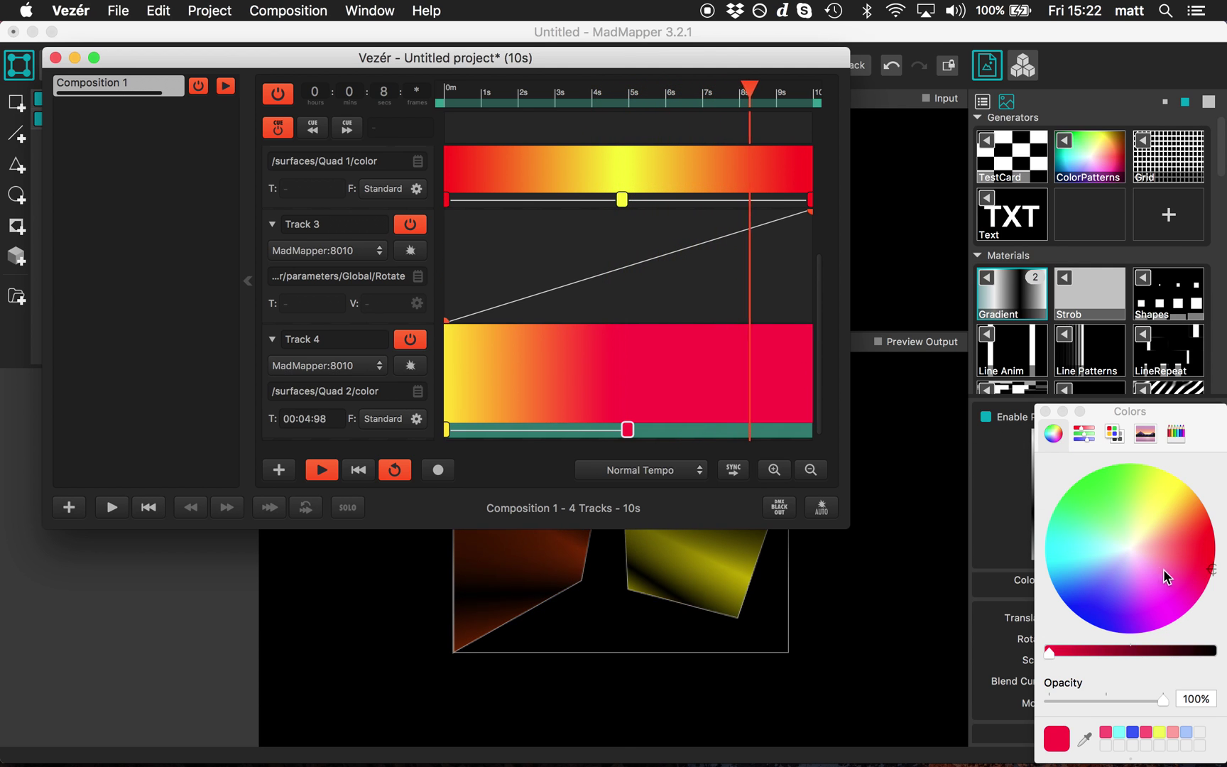
left_click(1211, 531)
left_click(793, 436)
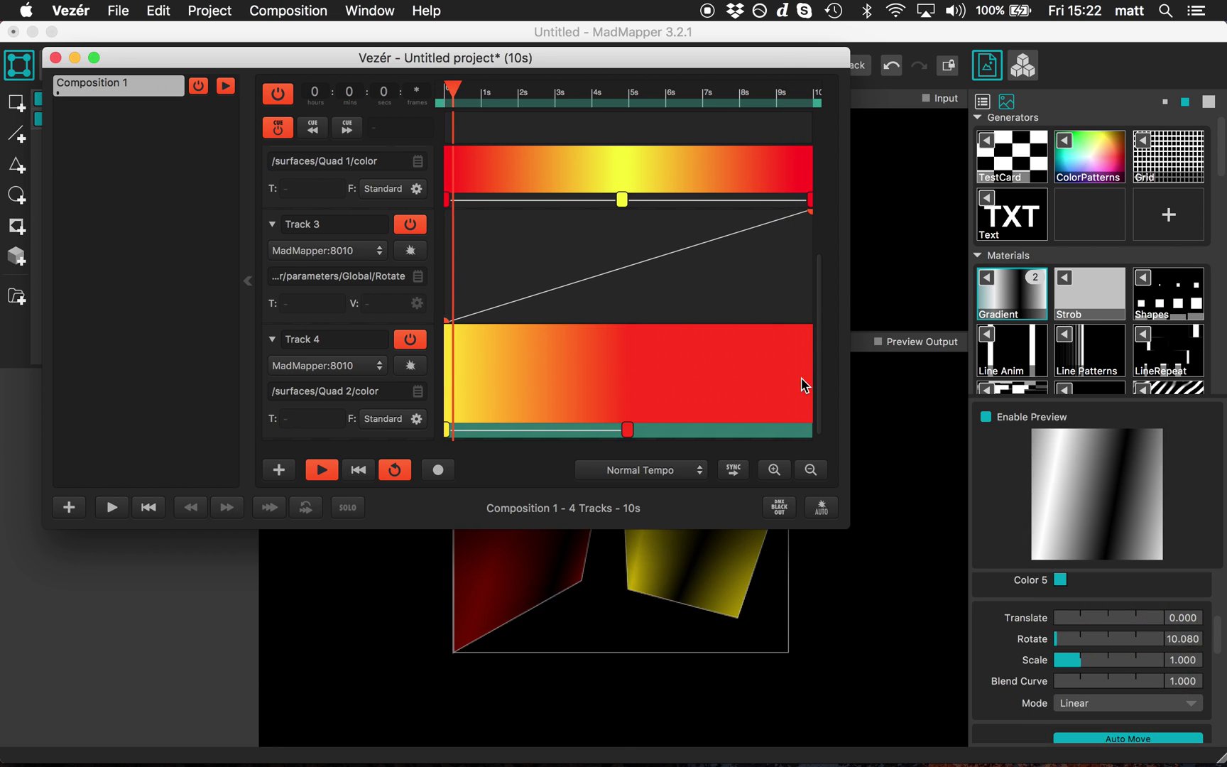
double_click(803, 429)
left_click(1173, 473)
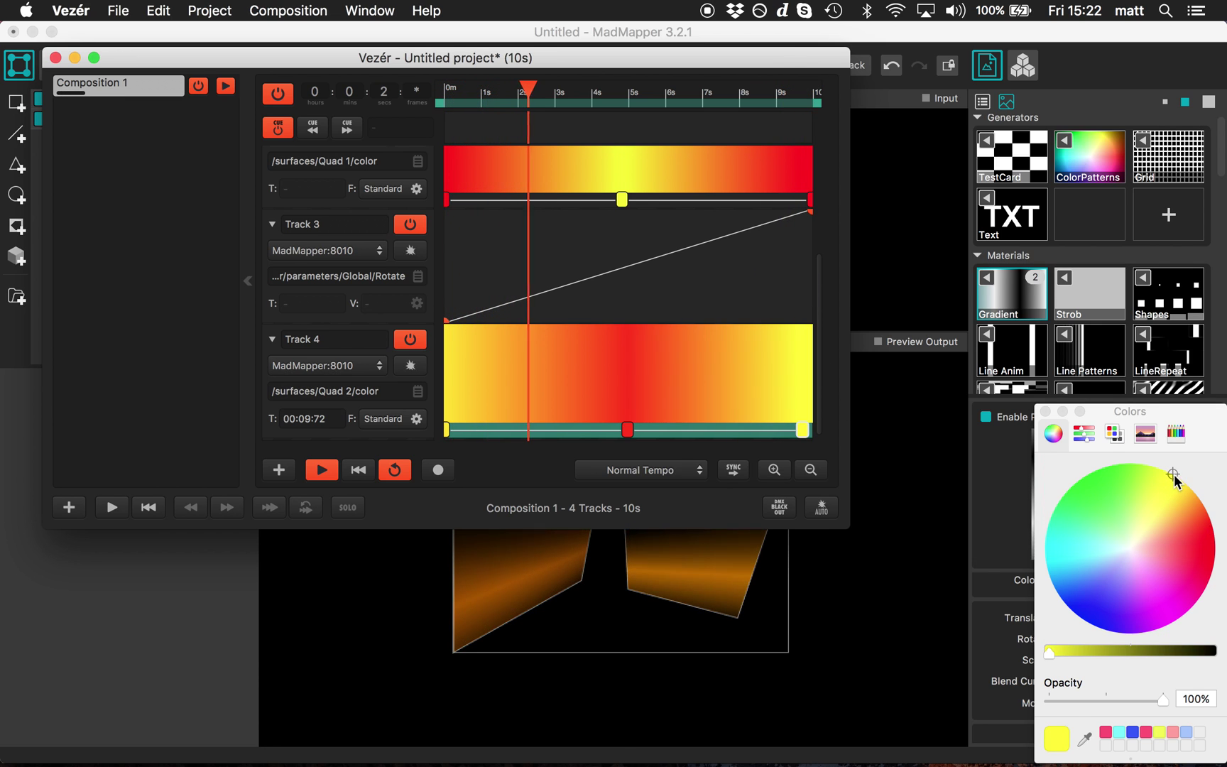
left_click(1046, 412)
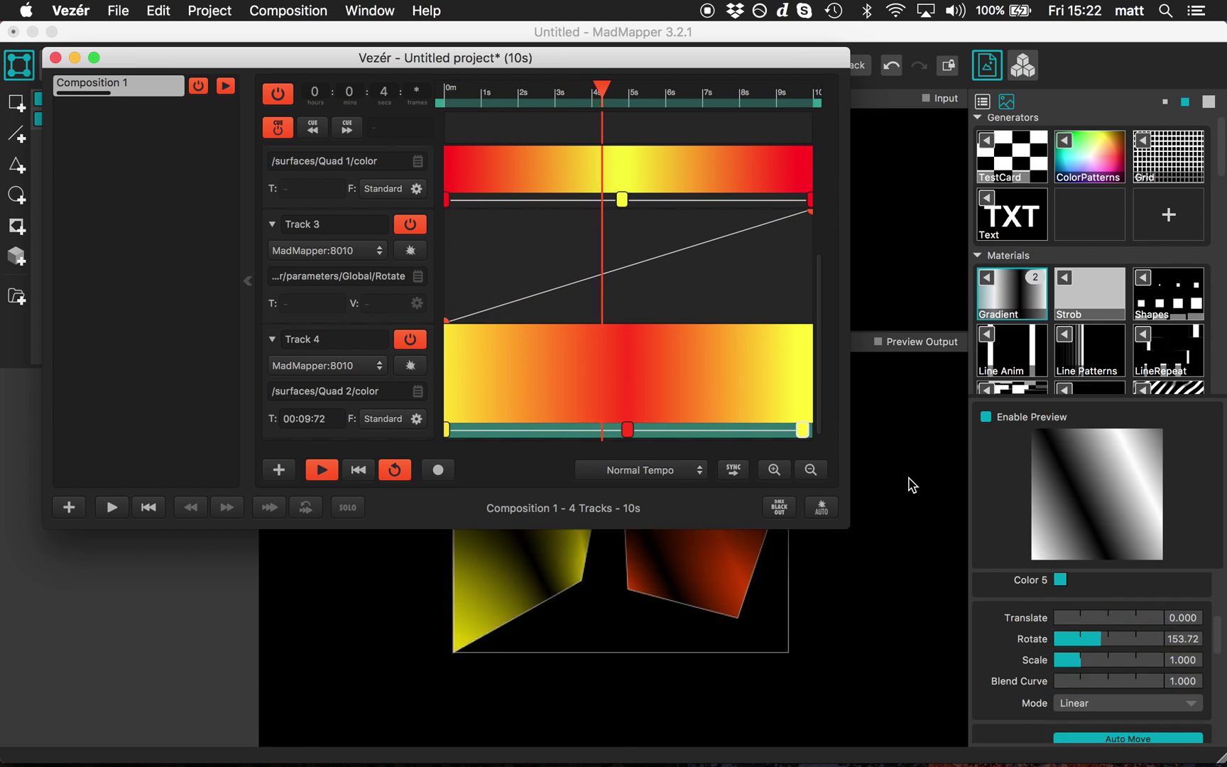
left_click(903, 497)
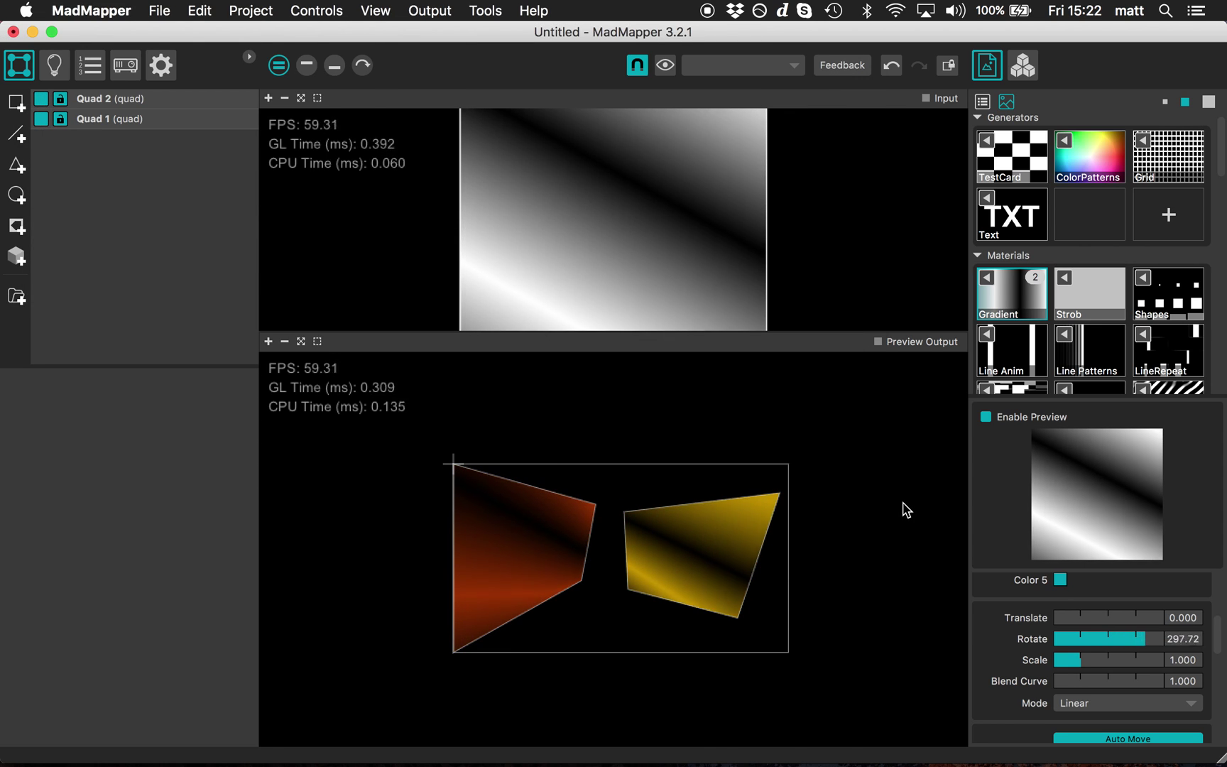
Step: Select Quad 2 in MadMapper's surface list, then open Vezér's add-track menu
left_click(92, 98)
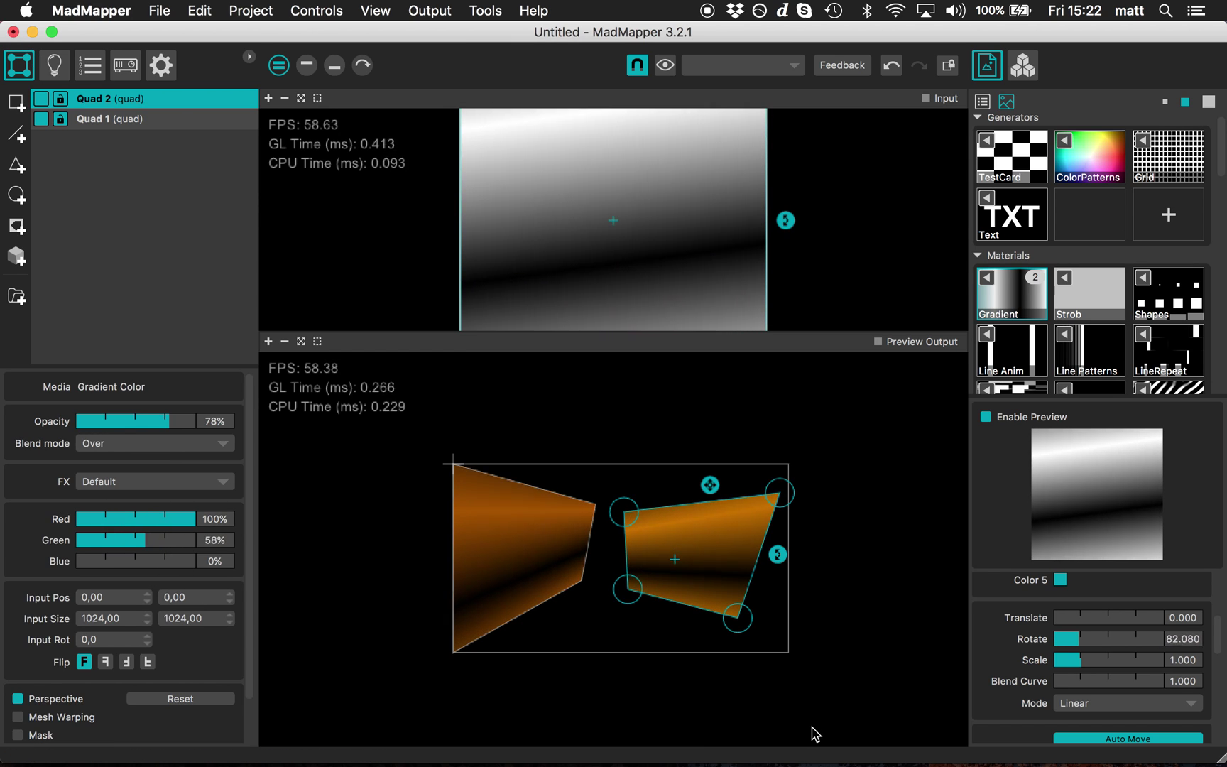
key("super+Tab")
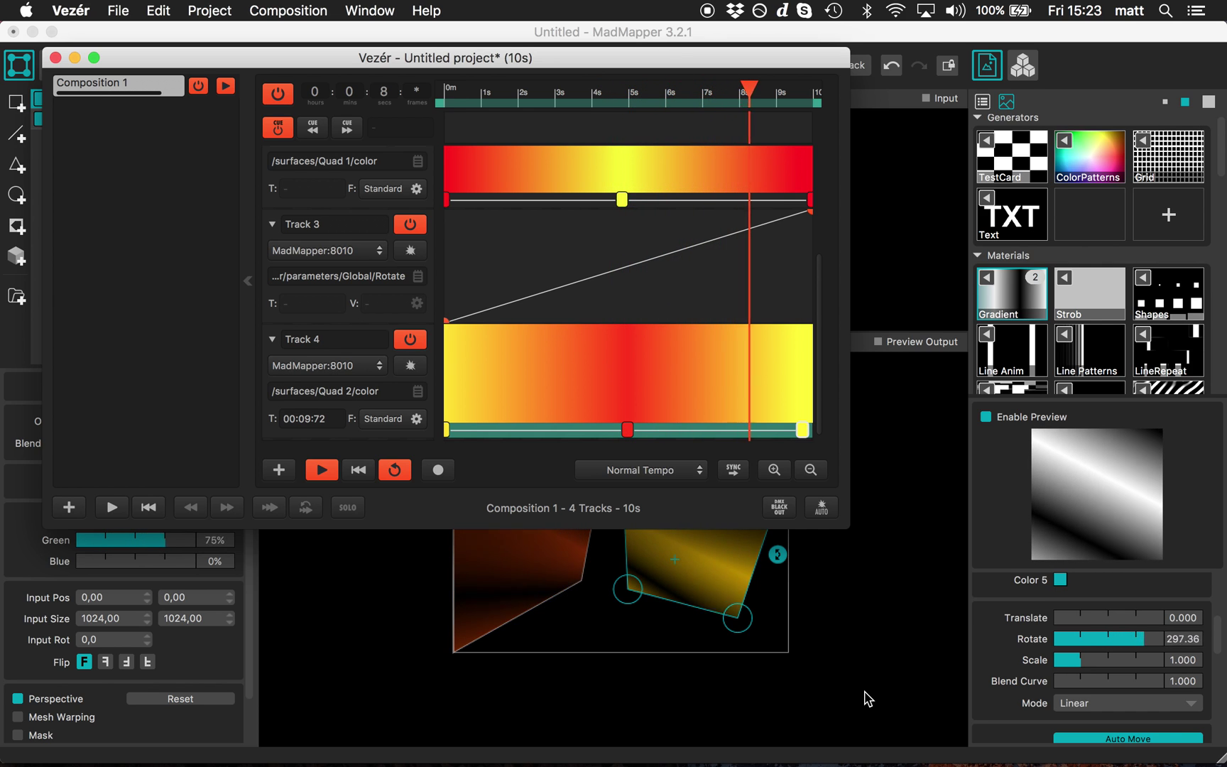
left_click(277, 472)
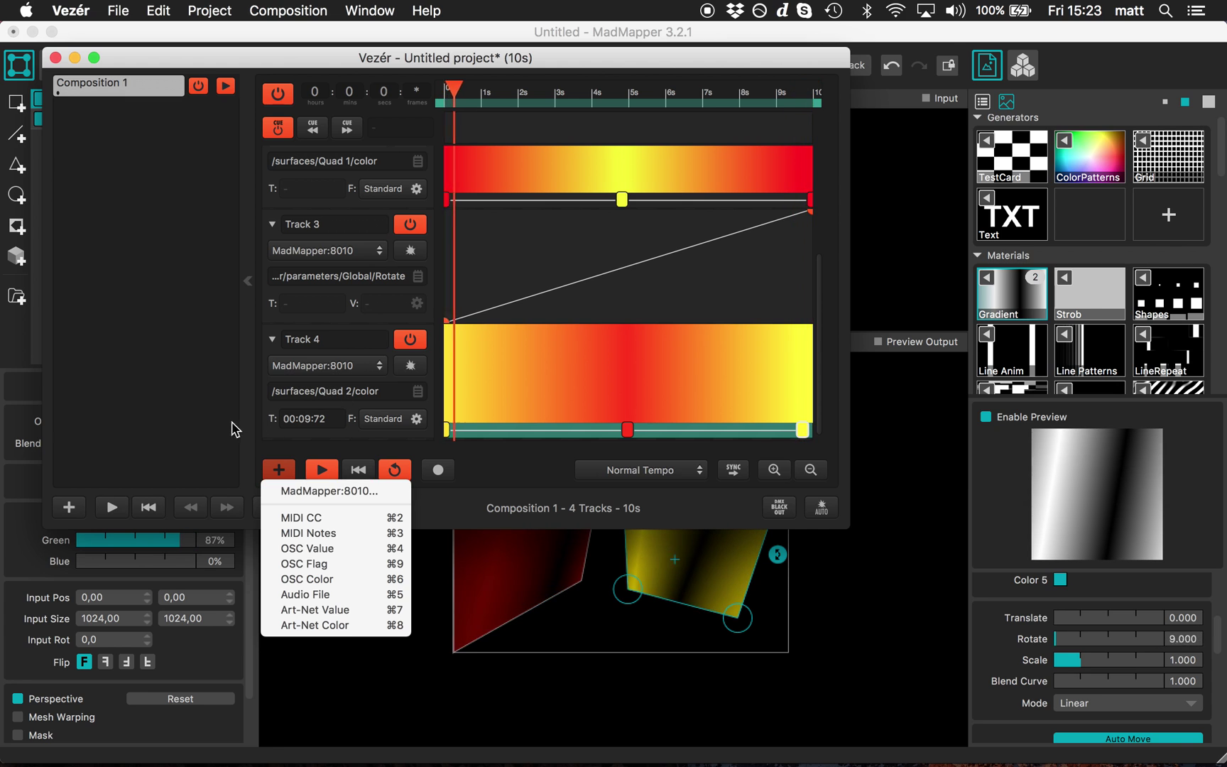